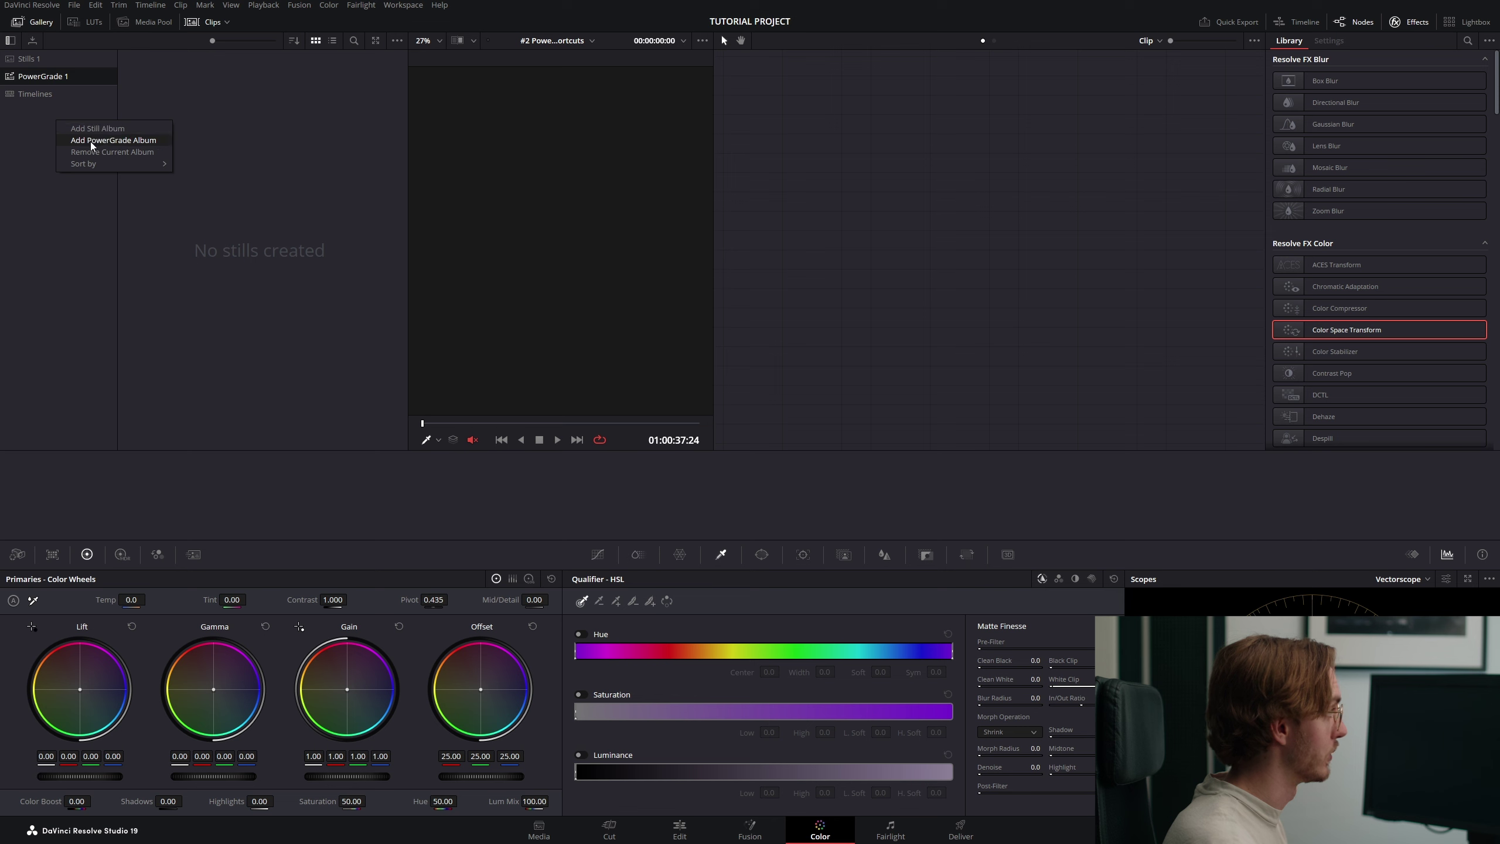
# - Add a second PowerGrade album to the gallery, and check the selected project library in the Project Manager
pyautogui.click(129, 140)
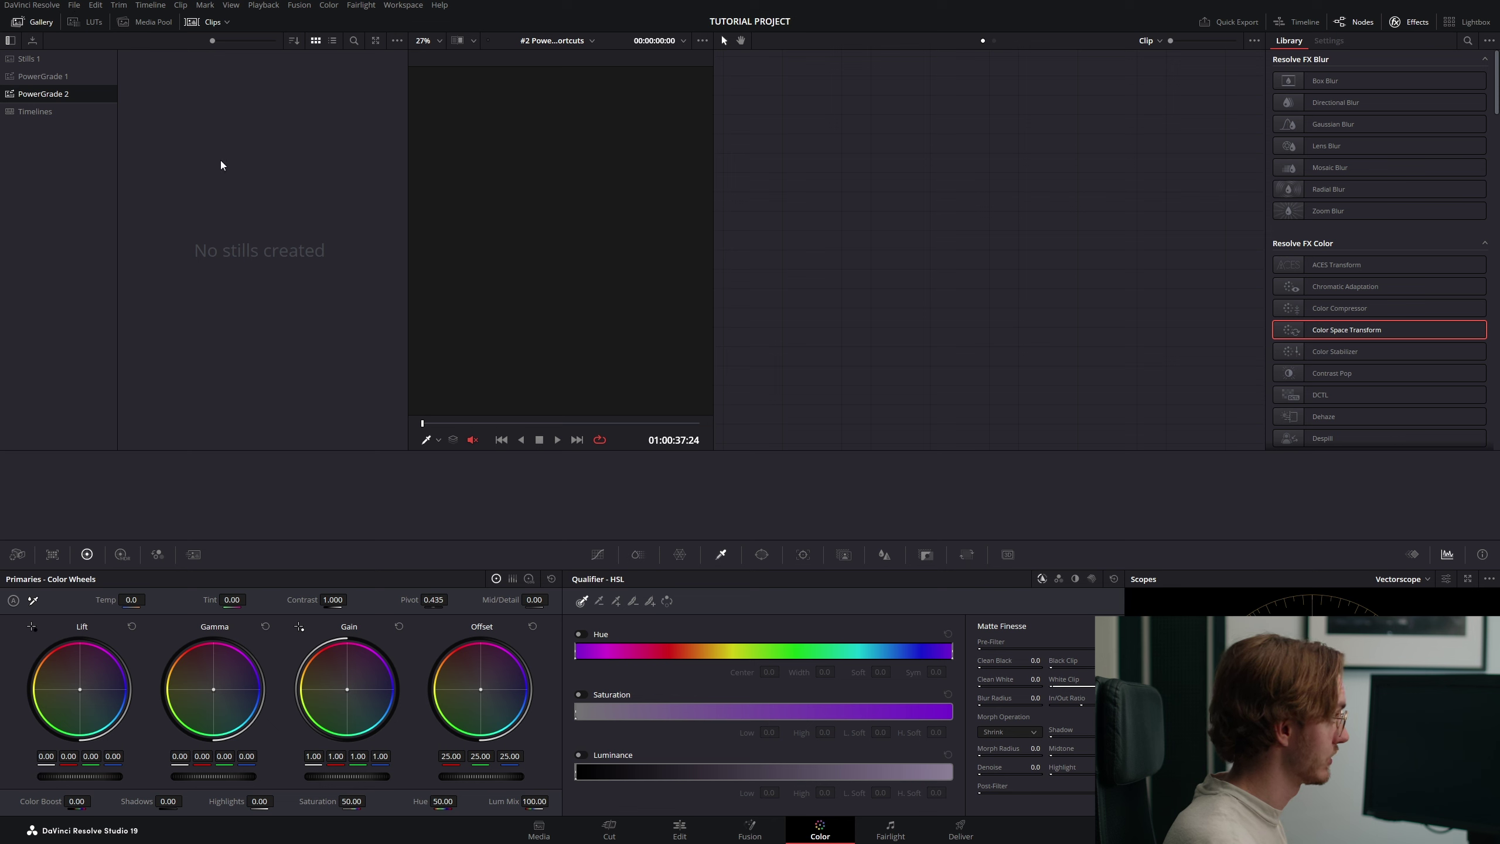
pyautogui.click(73, 5)
pyautogui.click(135, 241)
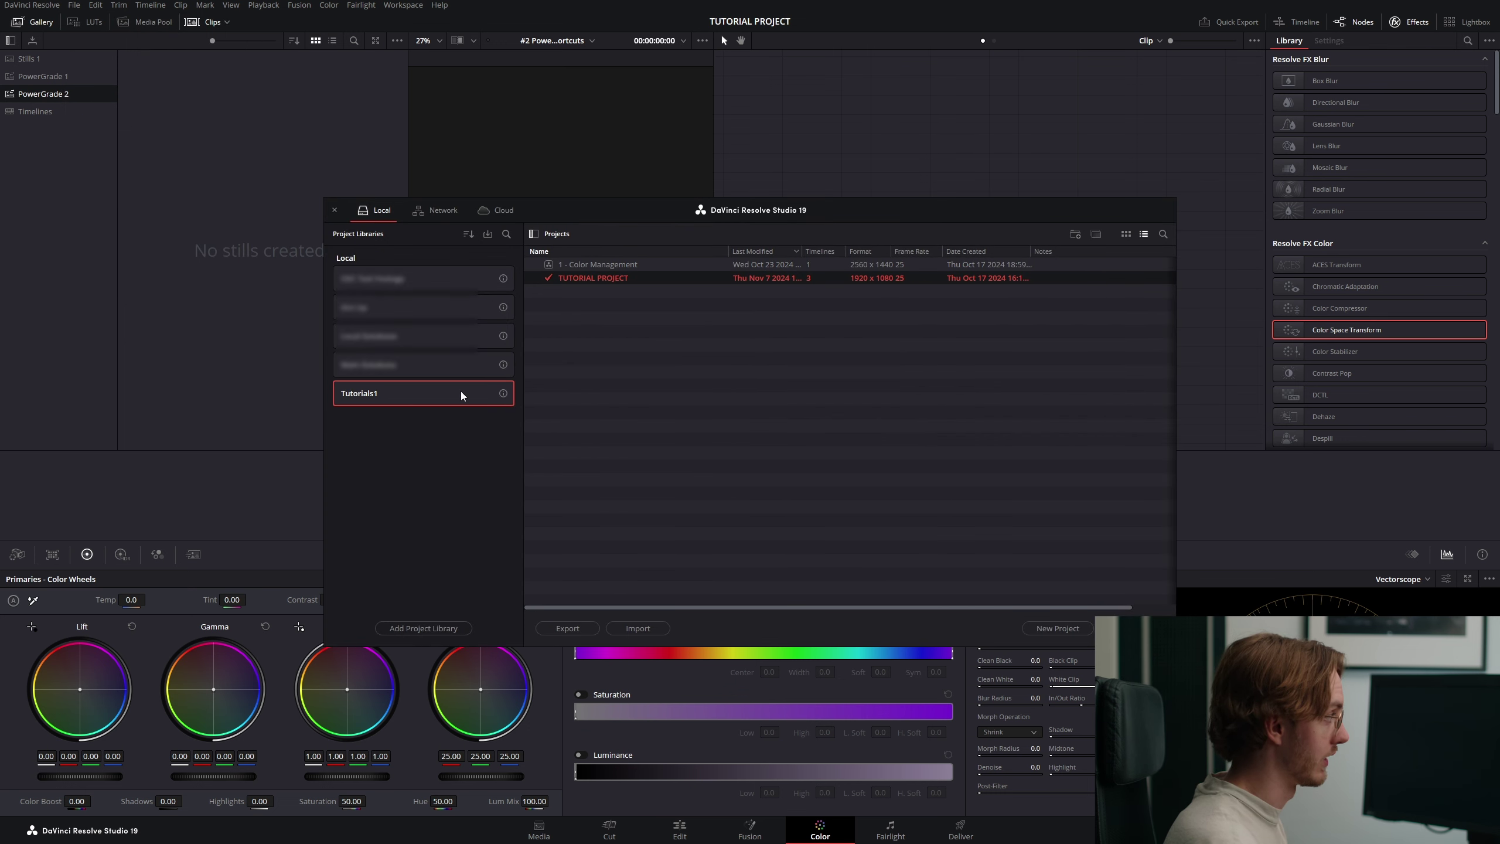
pyautogui.press('Escape')
# - Rename the PowerGrade 1 album as IDT
pyautogui.click(51, 80)
pyautogui.doubleClick(52, 79)
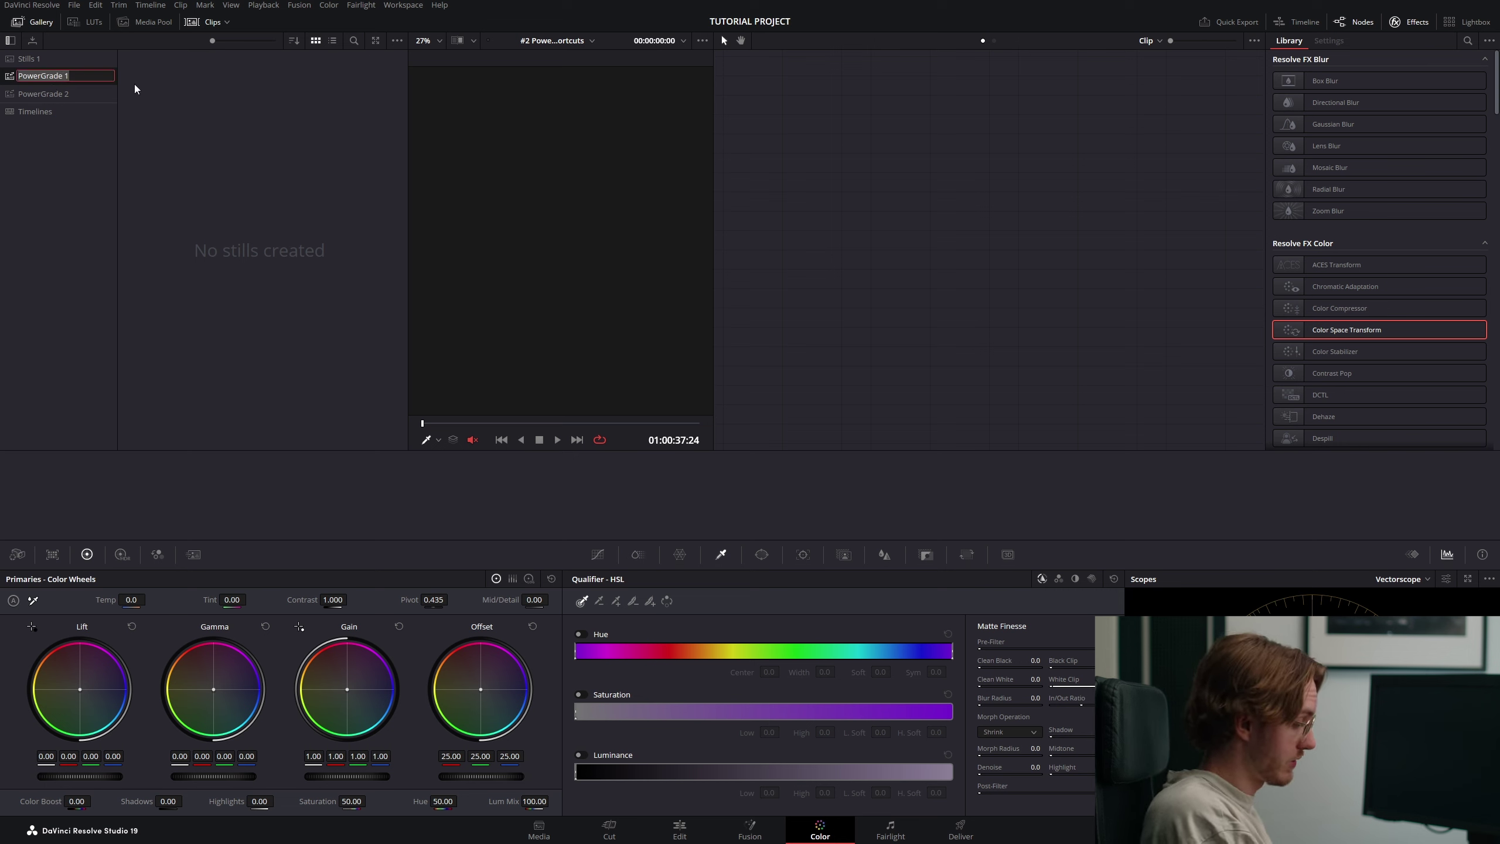
pyautogui.write('IDT')
pyautogui.press('Return')
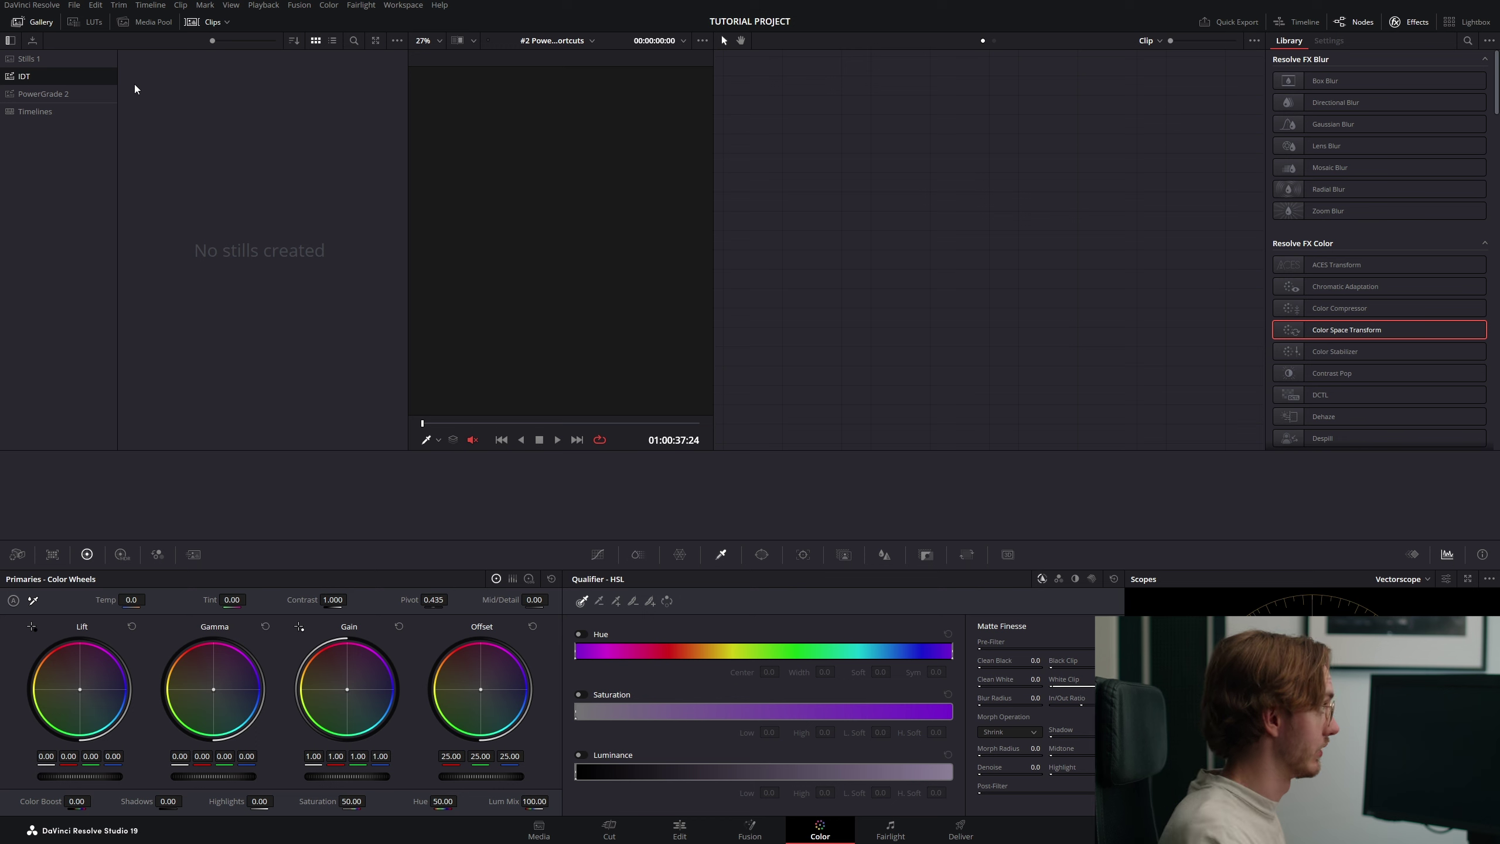
# - Rename the PowerGrade 2 album as ODT
pyautogui.click(34, 94)
pyautogui.rightClick(32, 95)
pyautogui.click(33, 96)
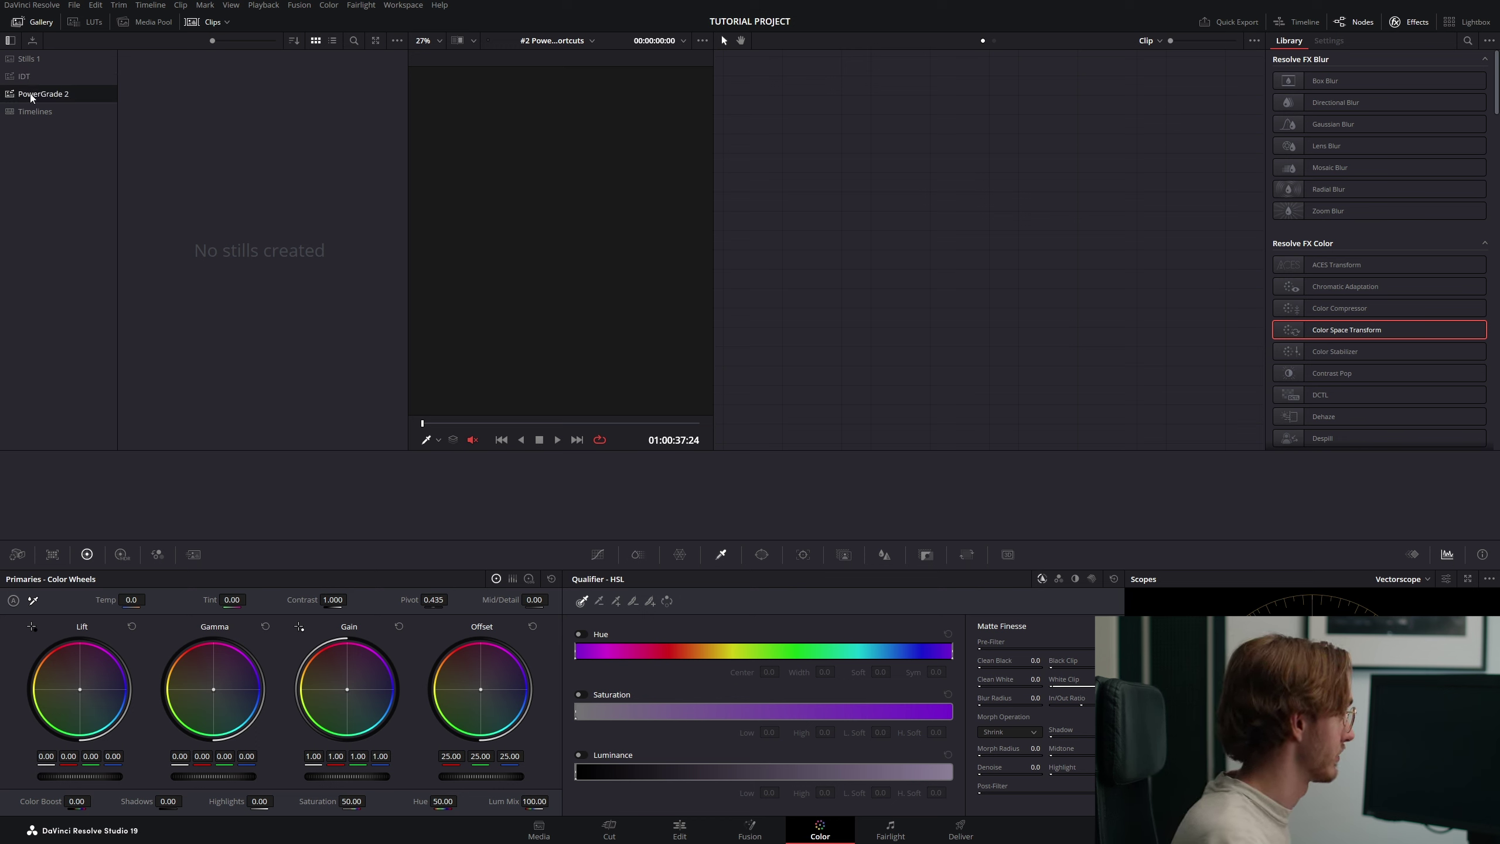
pyautogui.write('ODT')
pyautogui.press('Return')
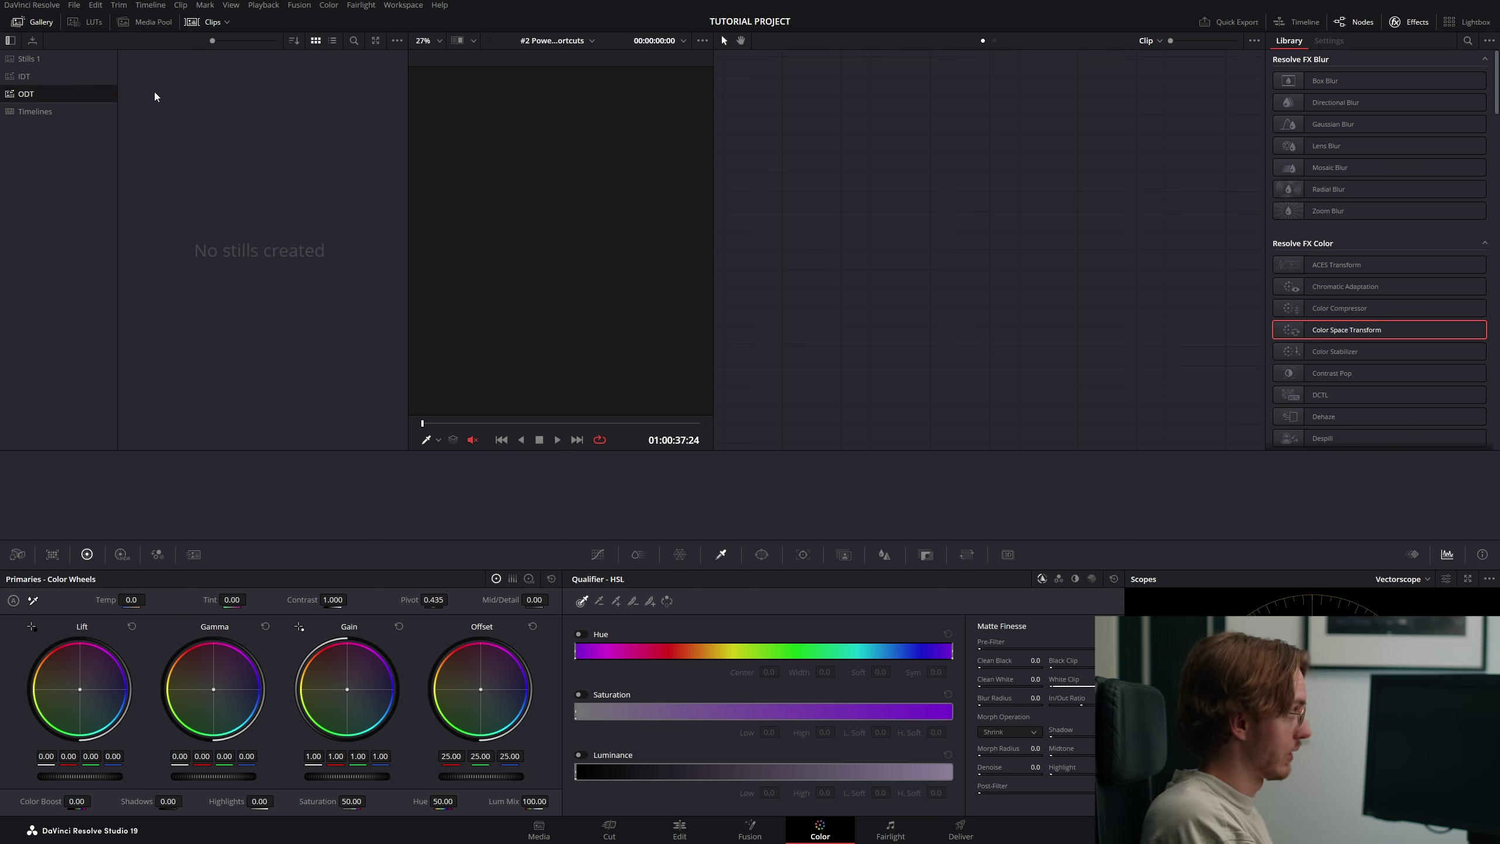
# - Add a third PowerGrade album and name it Node Tree
pyautogui.rightClick(59, 178)
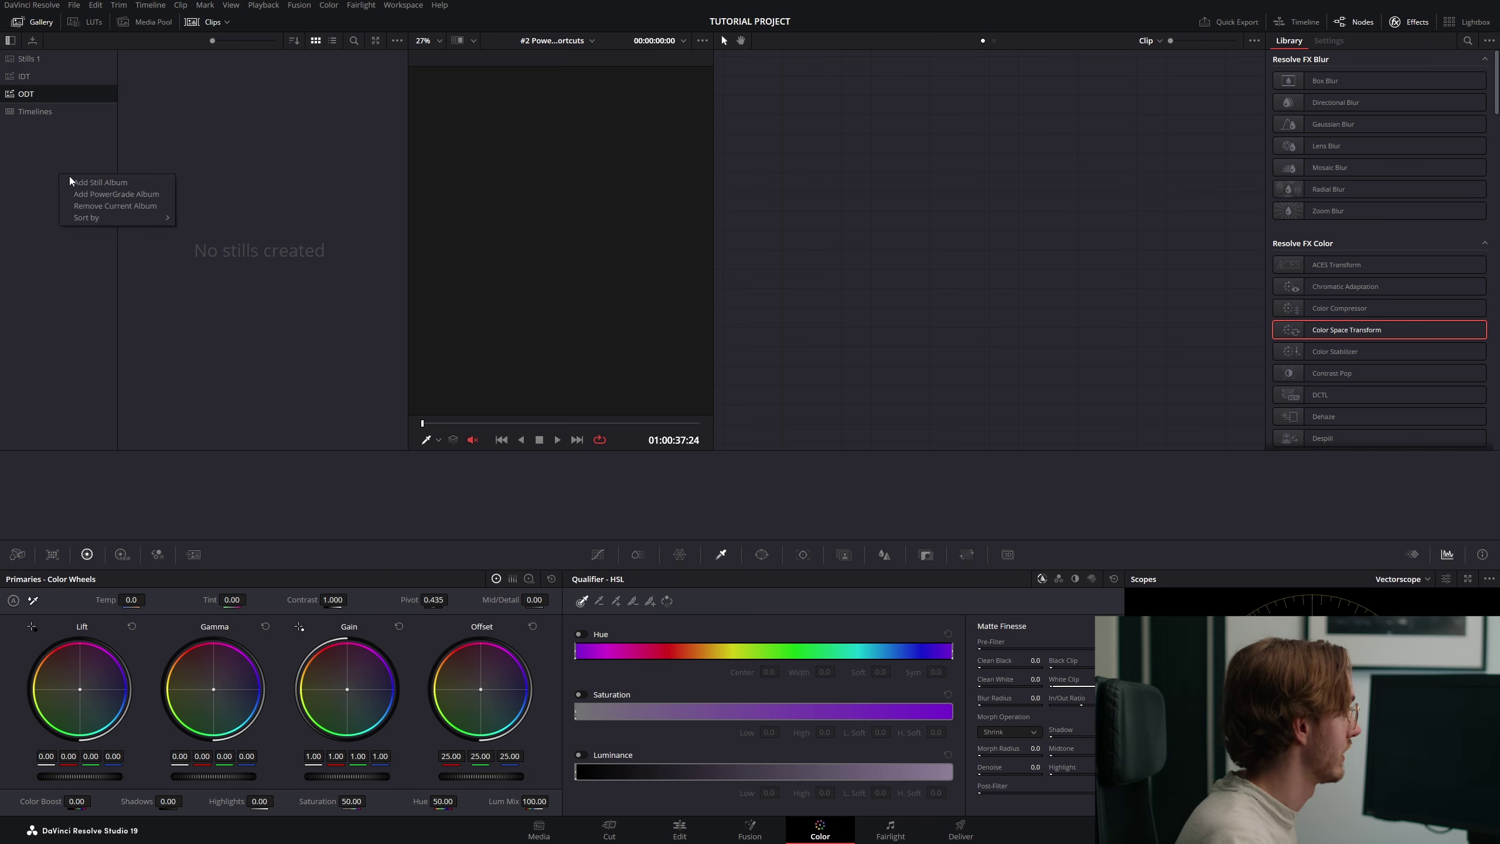
pyautogui.click(106, 195)
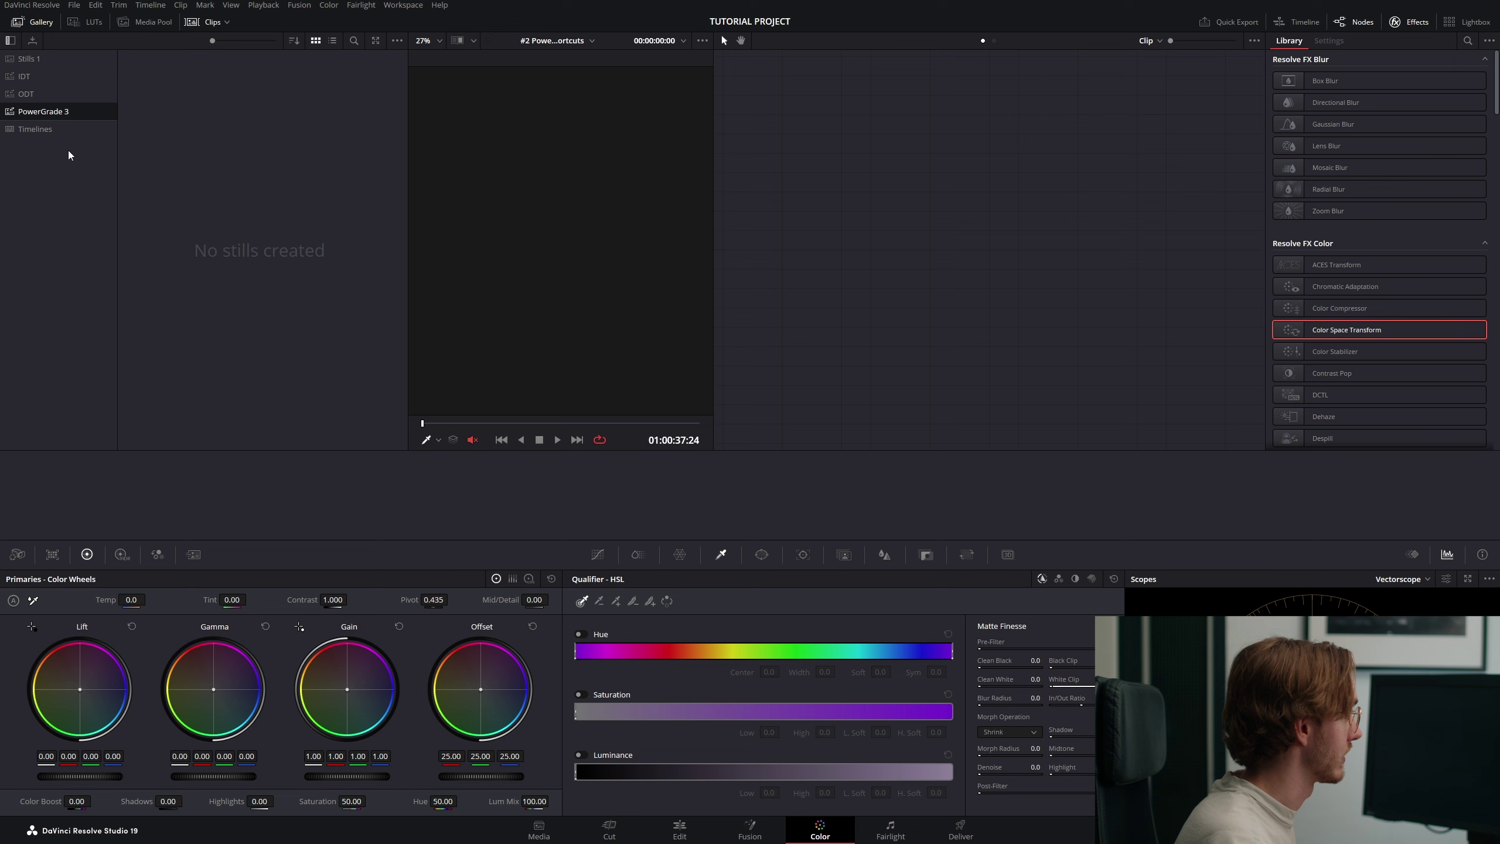
pyautogui.doubleClick(45, 113)
pyautogui.write('Node Tree')
pyautogui.press('Return')
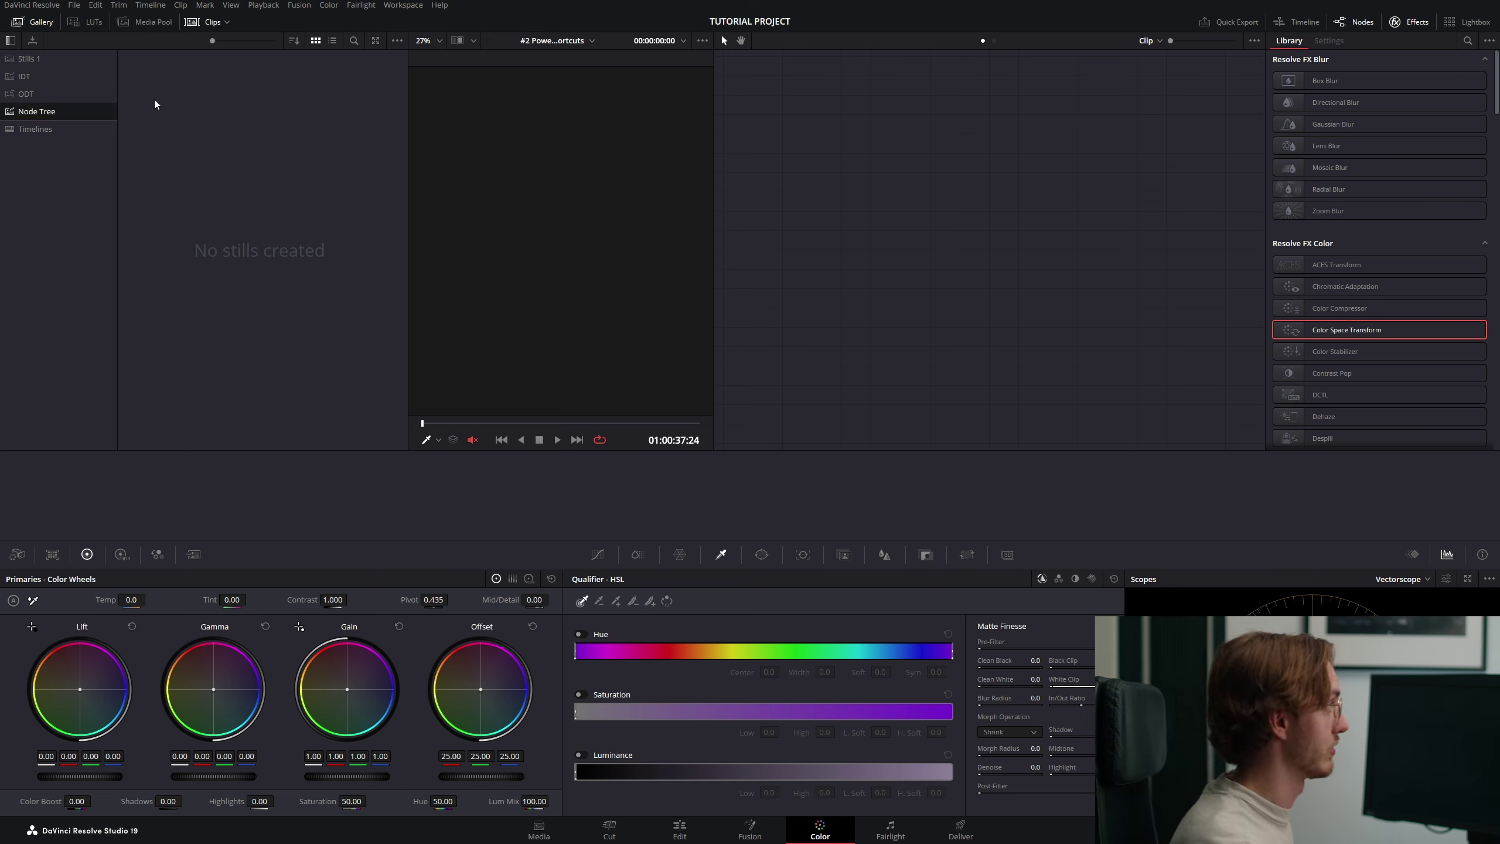
# - Select the IDT album, and on the Edit page add a Text title at the start of the Video 1 track
pyautogui.click(27, 77)
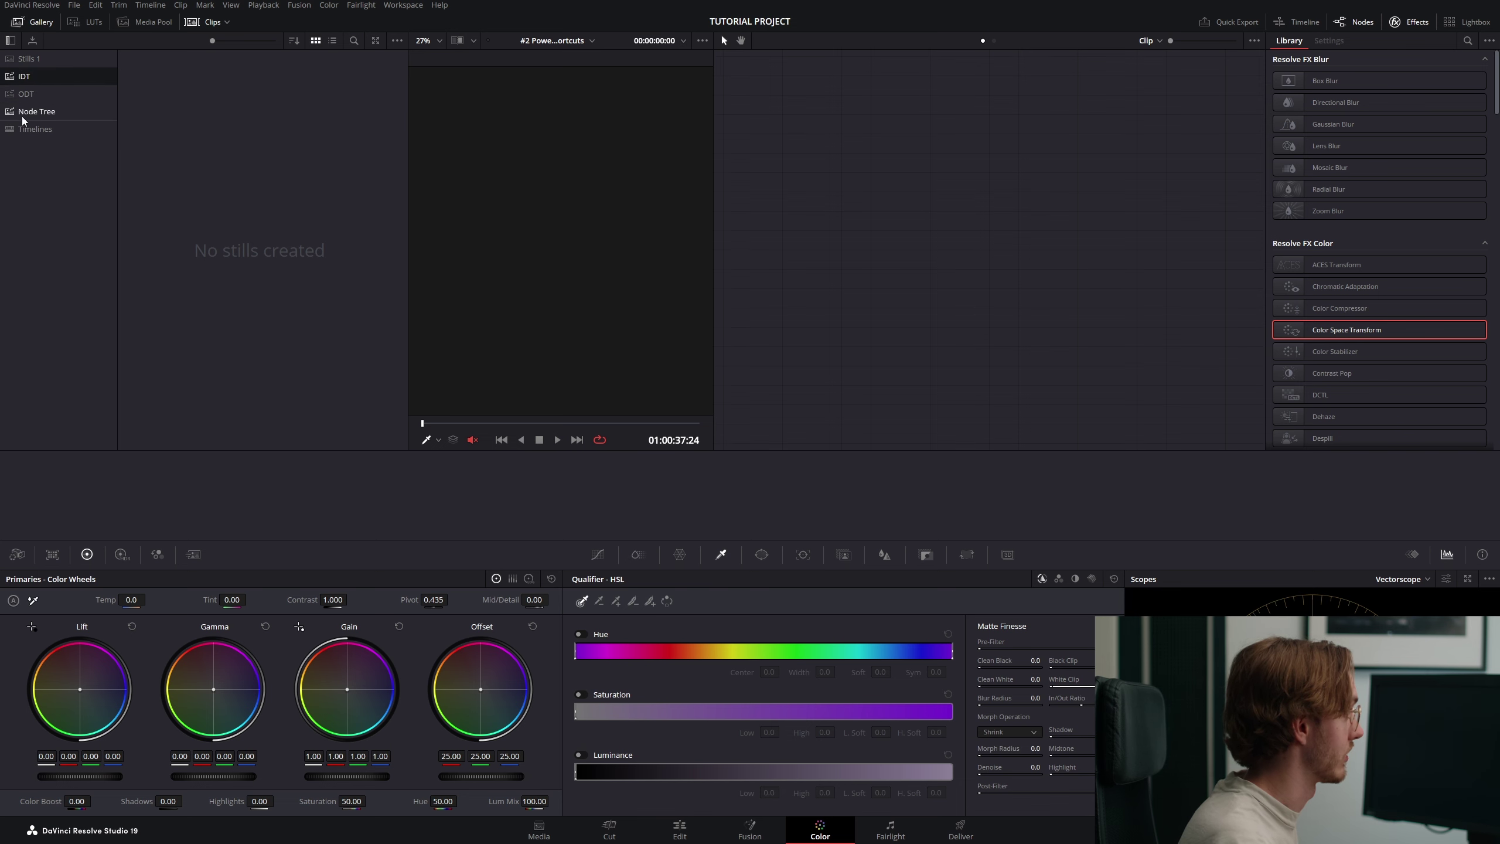
pyautogui.click(679, 830)
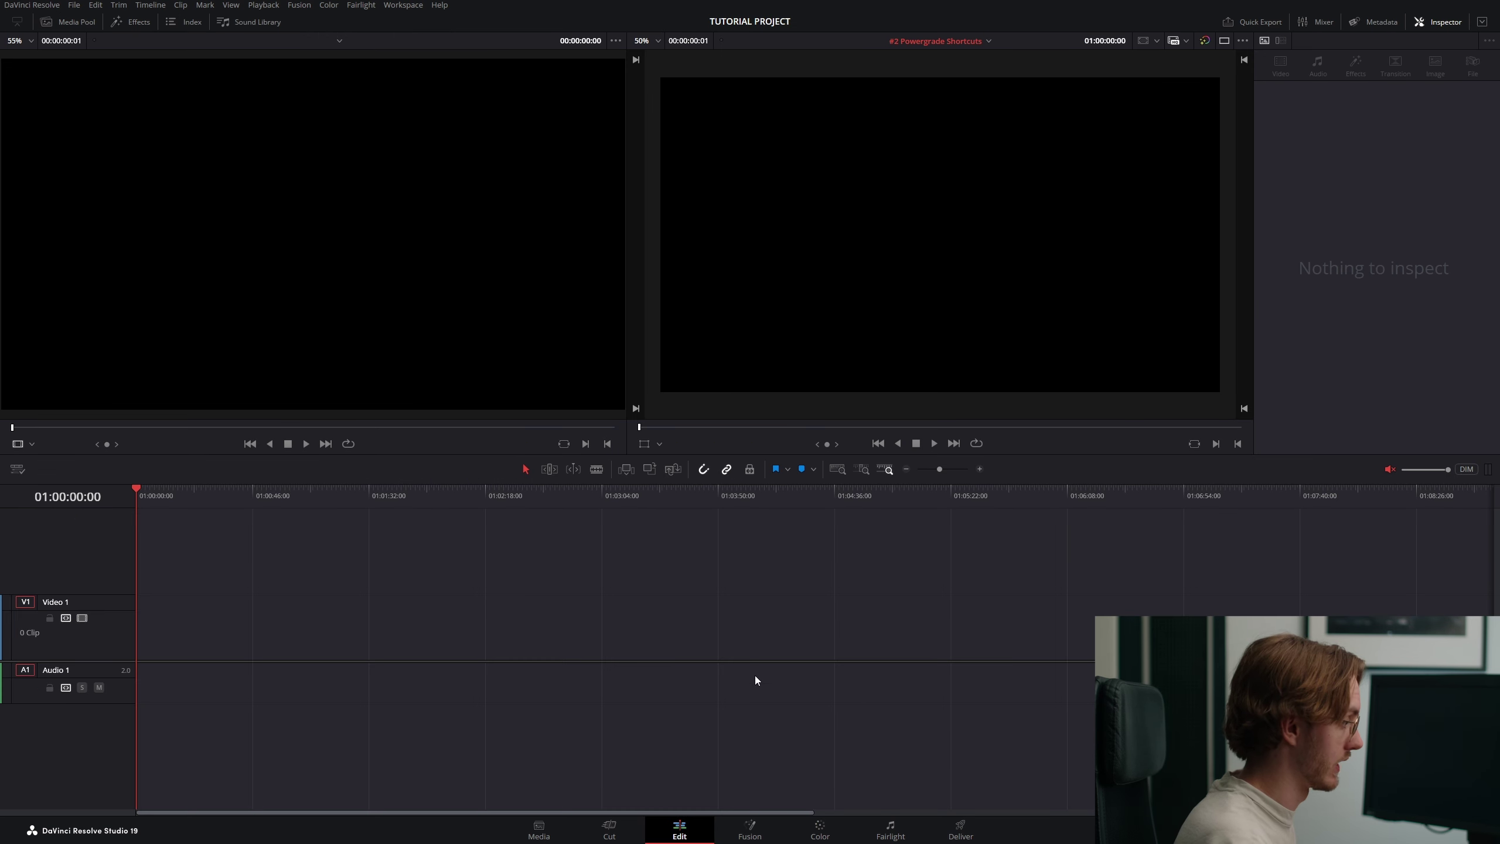
pyautogui.click(133, 21)
pyautogui.moveTo(144, 169); pyautogui.dragTo(498, 630)
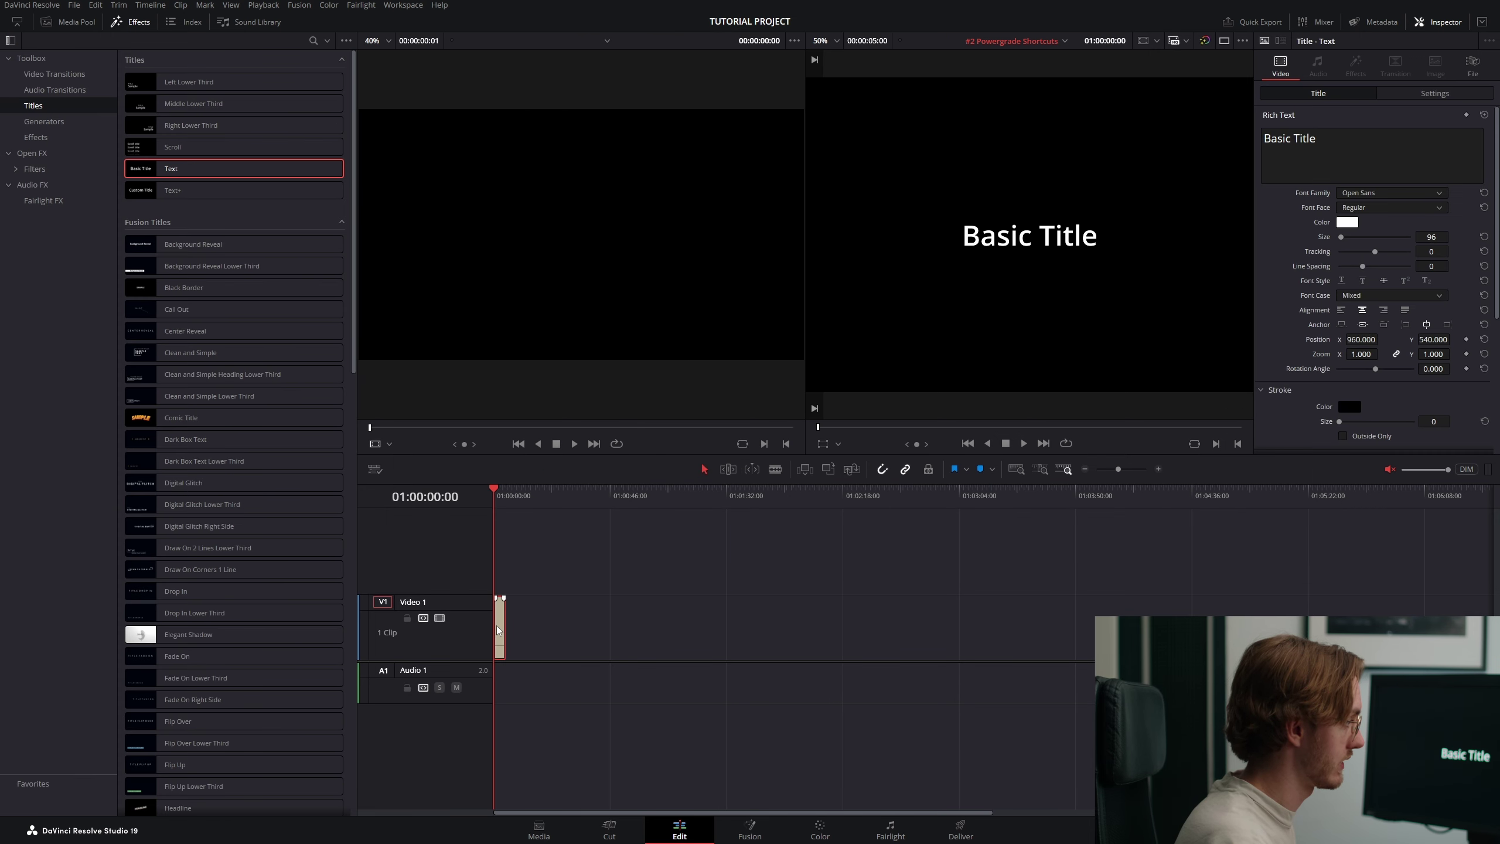
# - Set the title's text to "Rec709 > DWG" and enlarge its size to 217
pyautogui.tripleClick(1350, 131)
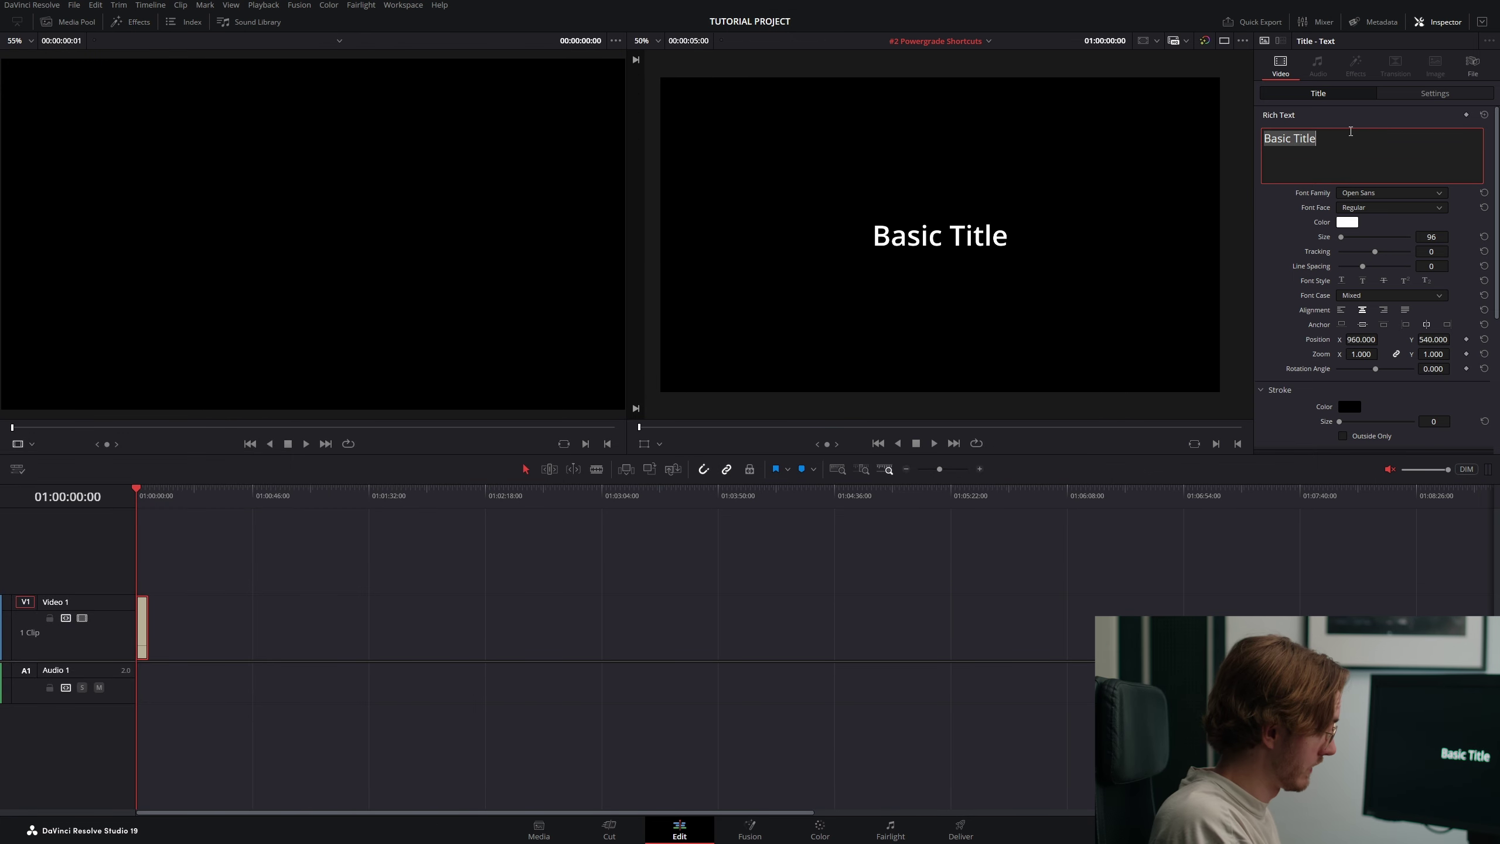
pyautogui.write('Rec')
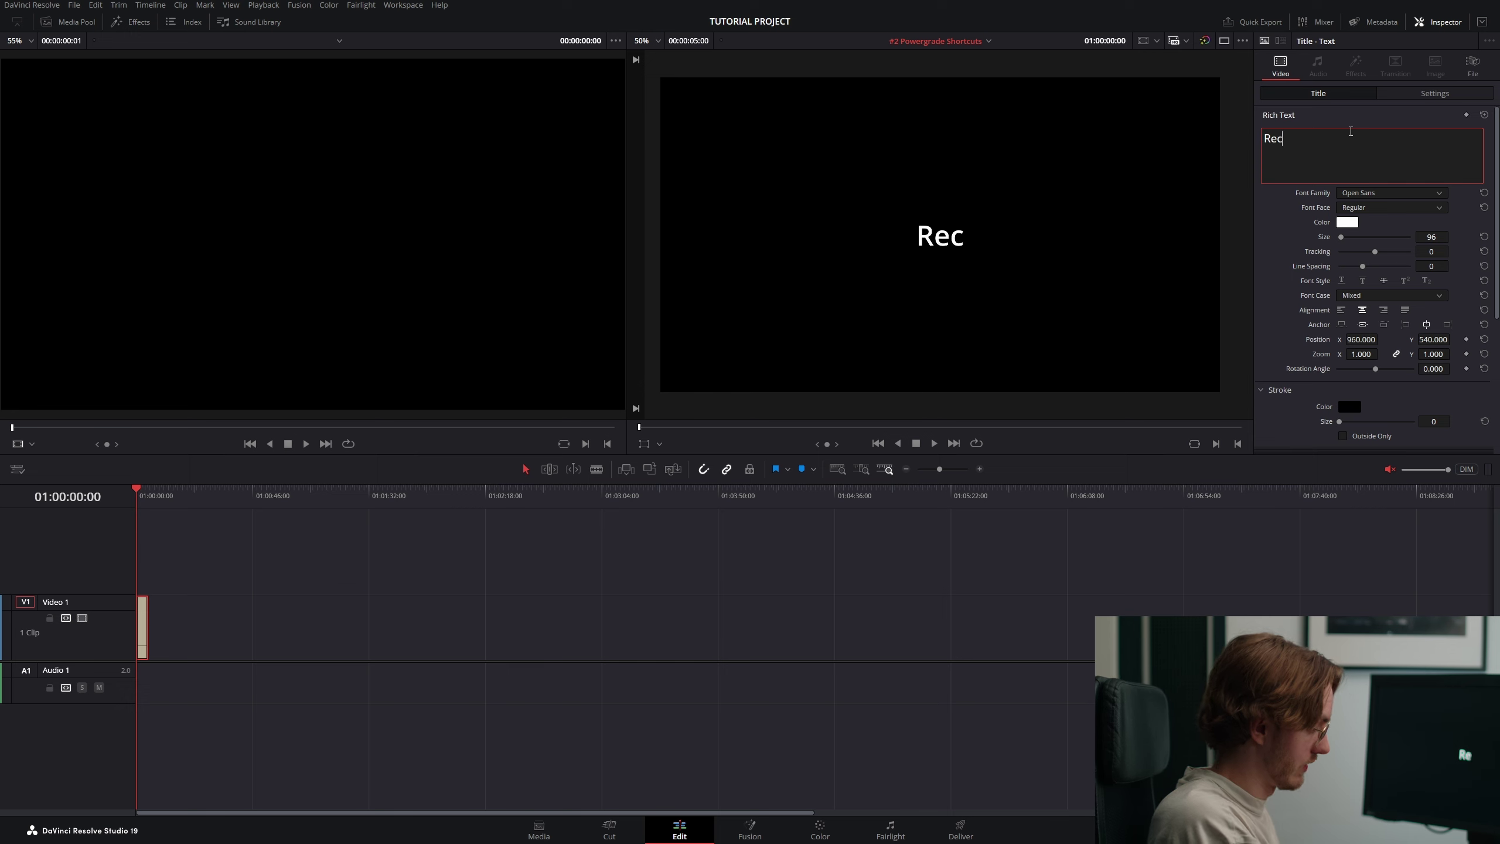
pyautogui.write('709 > DWG')
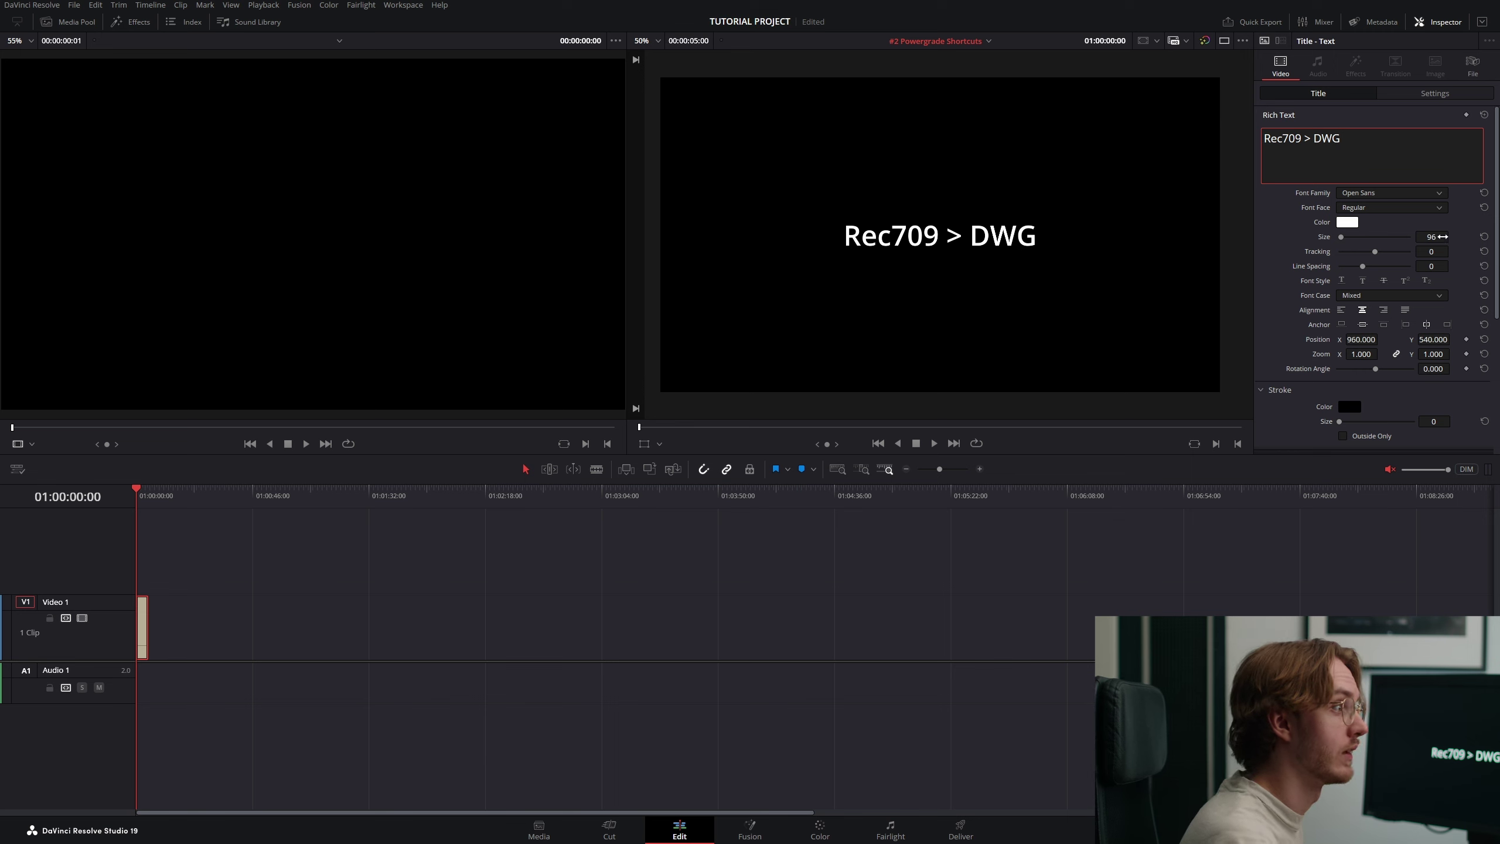
pyautogui.moveTo(1431, 236); pyautogui.dragTo(1466, 236)
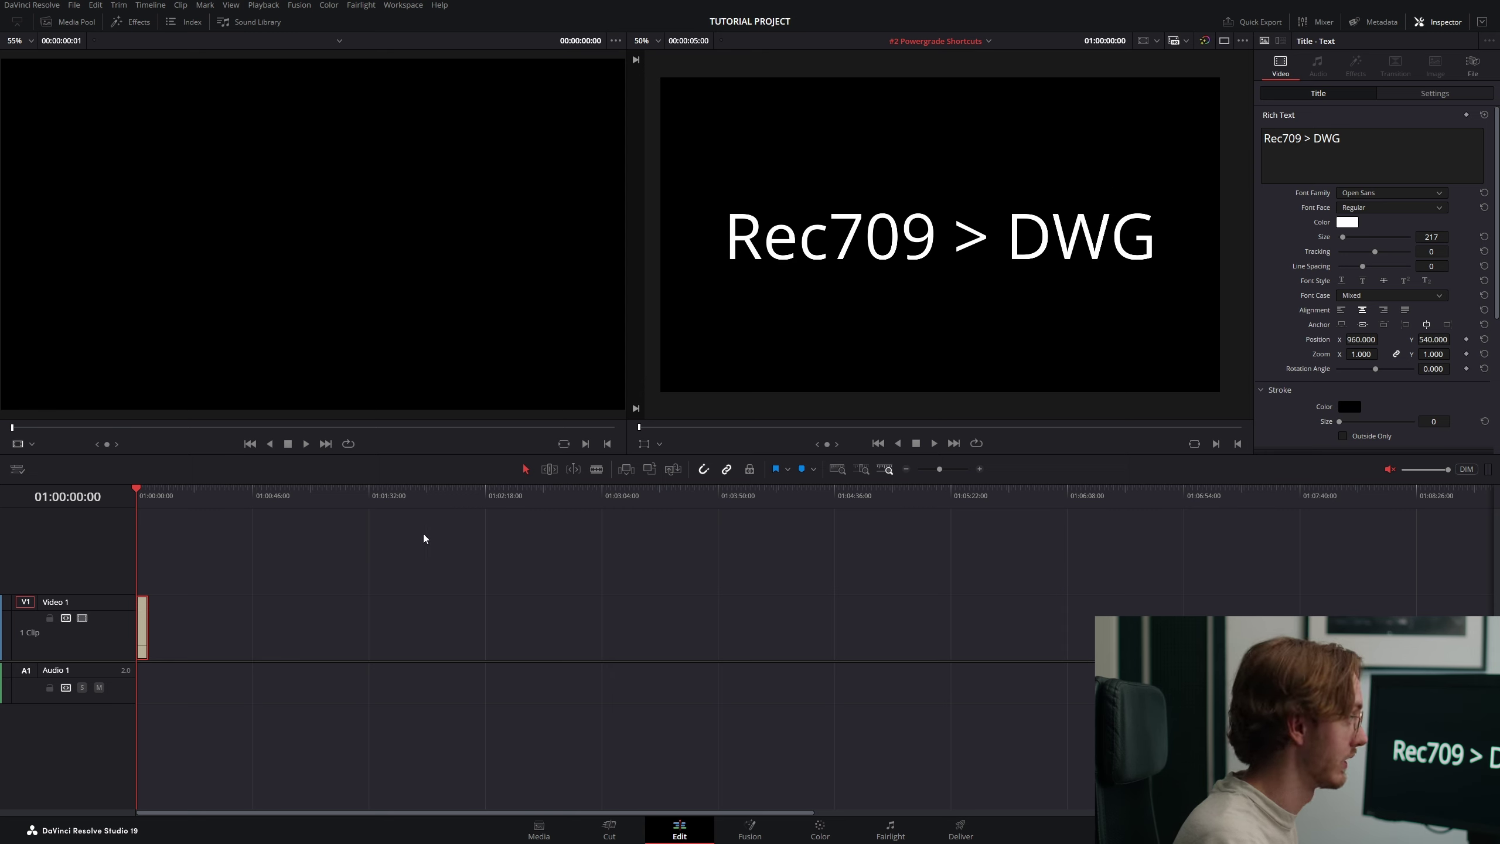
# - Duplicate the title directly after the first one and replace "Rec709" with "Log3G10" in its text
pyautogui.hotkey('ctrl', 'v')
pyautogui.press('Down')
pyautogui.click(1335, 150)
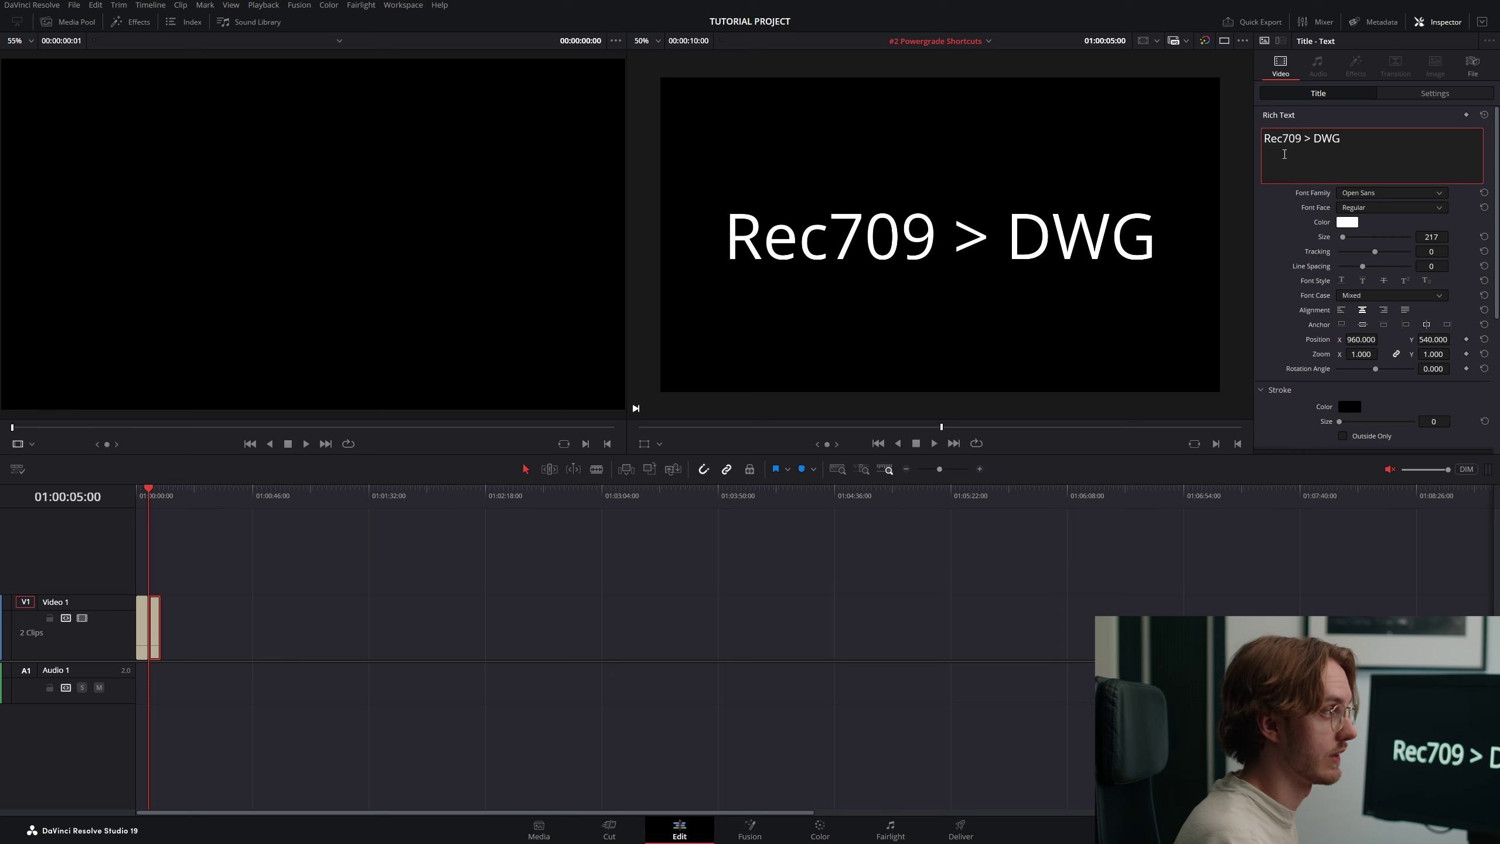
pyautogui.moveTo(1300, 139); pyautogui.dragTo(1263, 140)
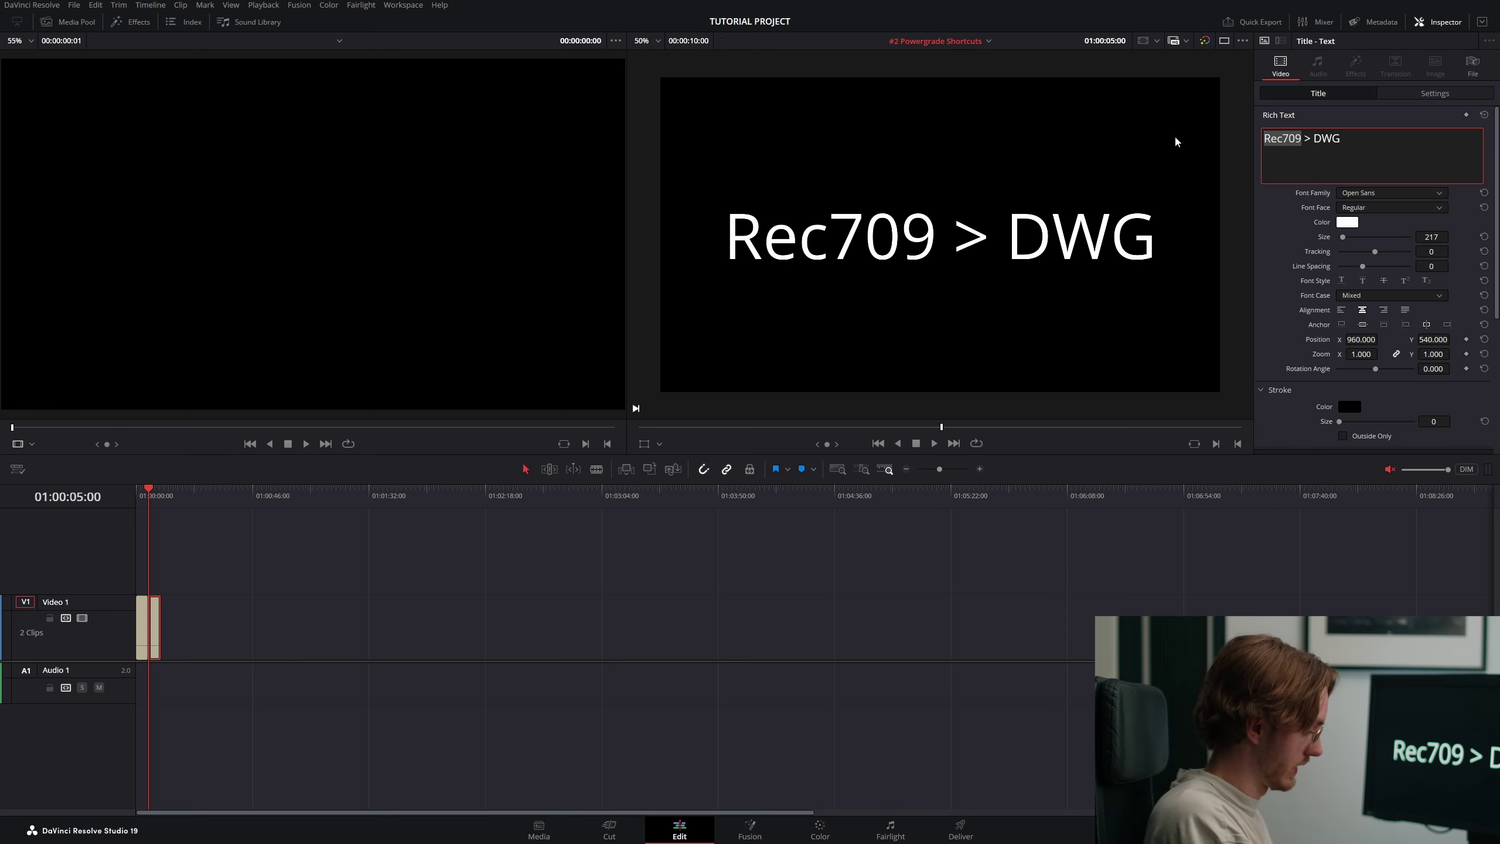
pyautogui.write('Log3G10')
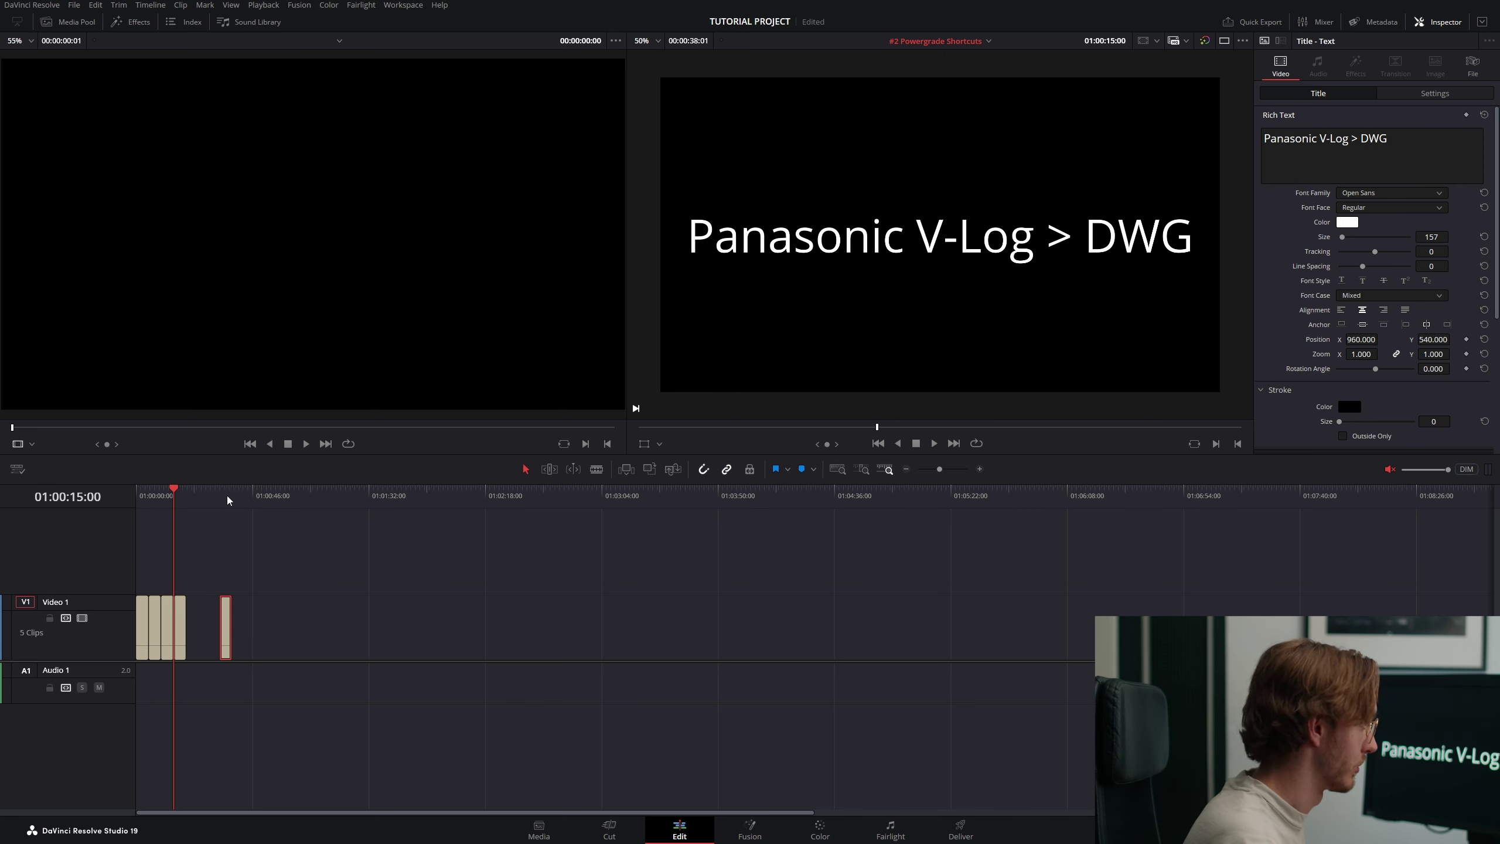
# - Change the text of the separate title at 01:00:33:01 to "DWG > Rec709 Gamma 2.4" and set its size to 130
pyautogui.click(220, 494)
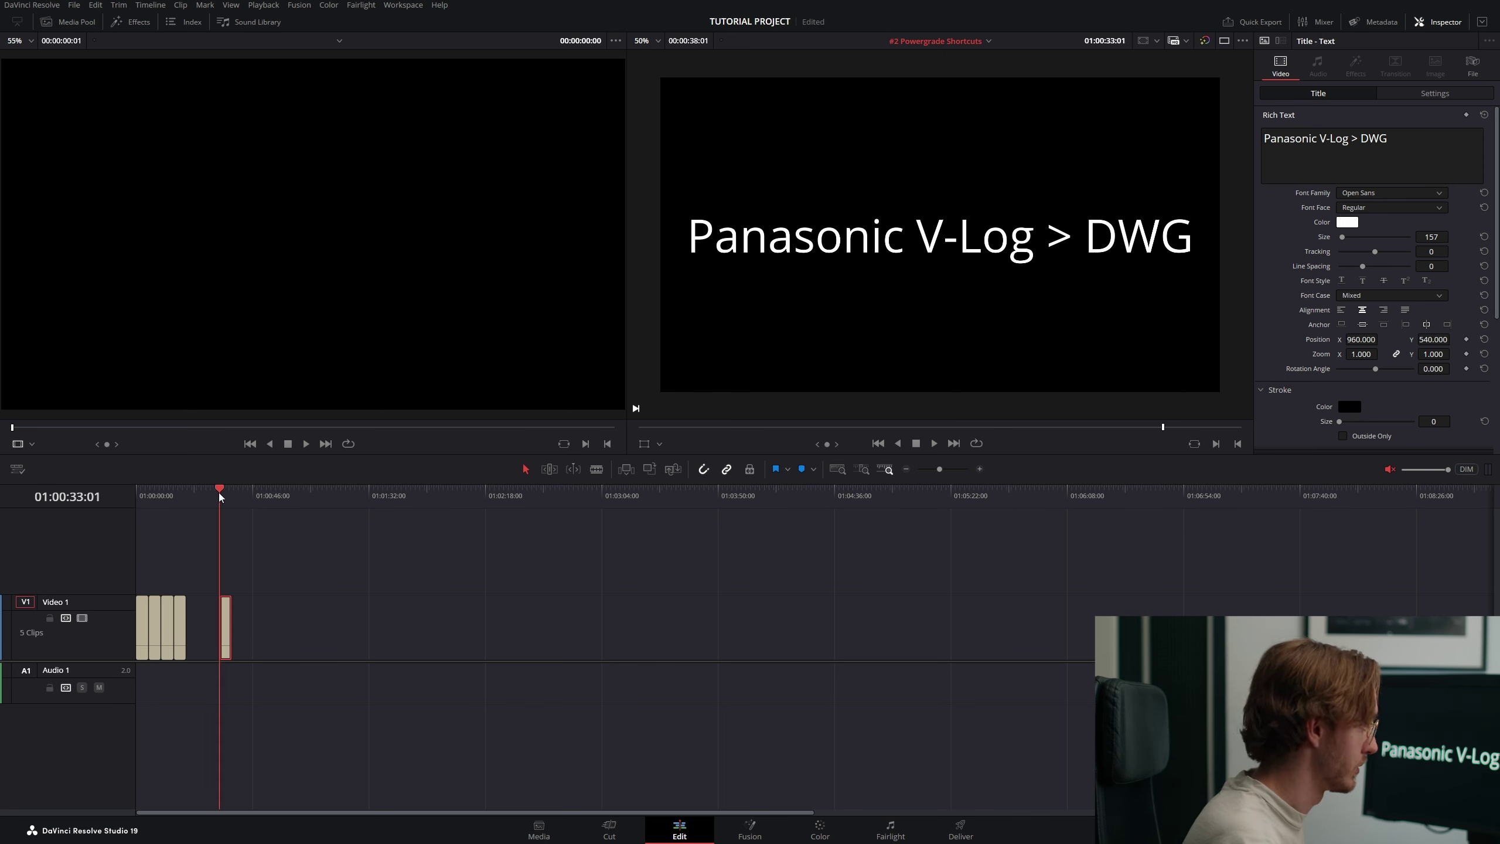
pyautogui.click(1342, 130)
pyautogui.hotkey('ctrl', 'a')
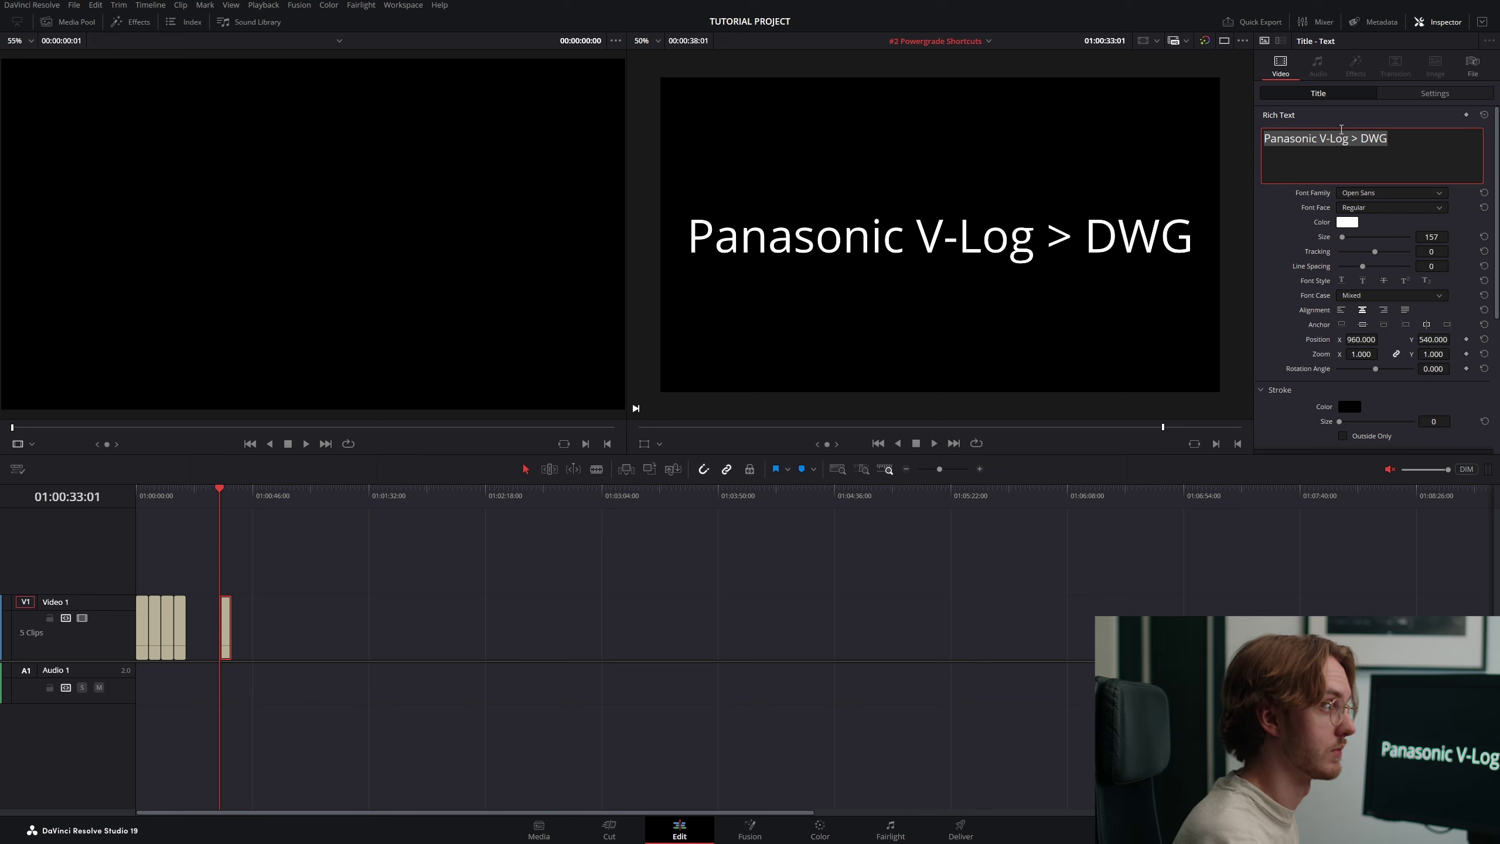
pyautogui.write('DWG >')
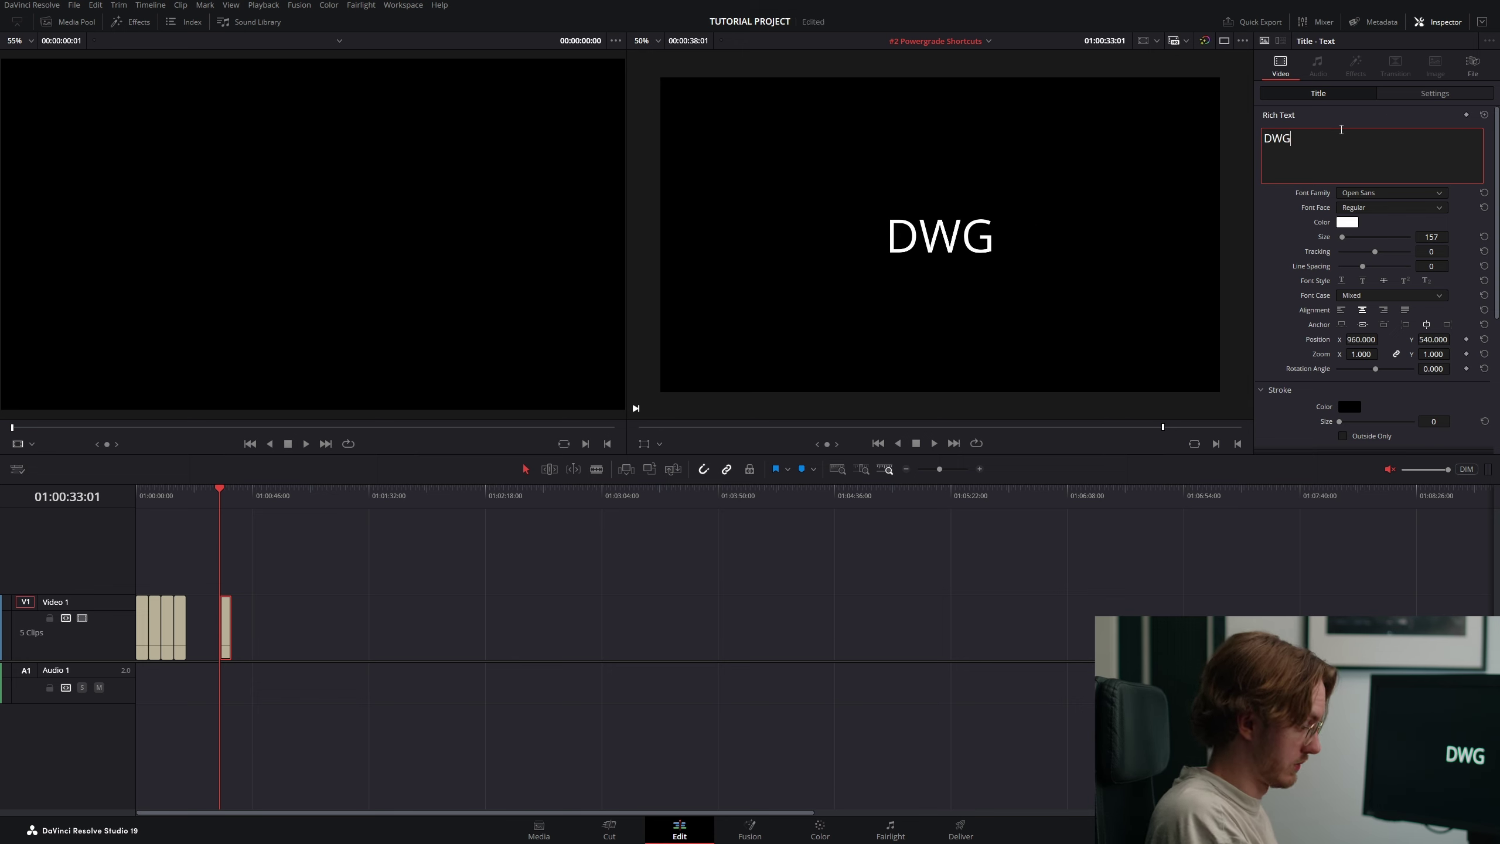
pyautogui.write(' Re')
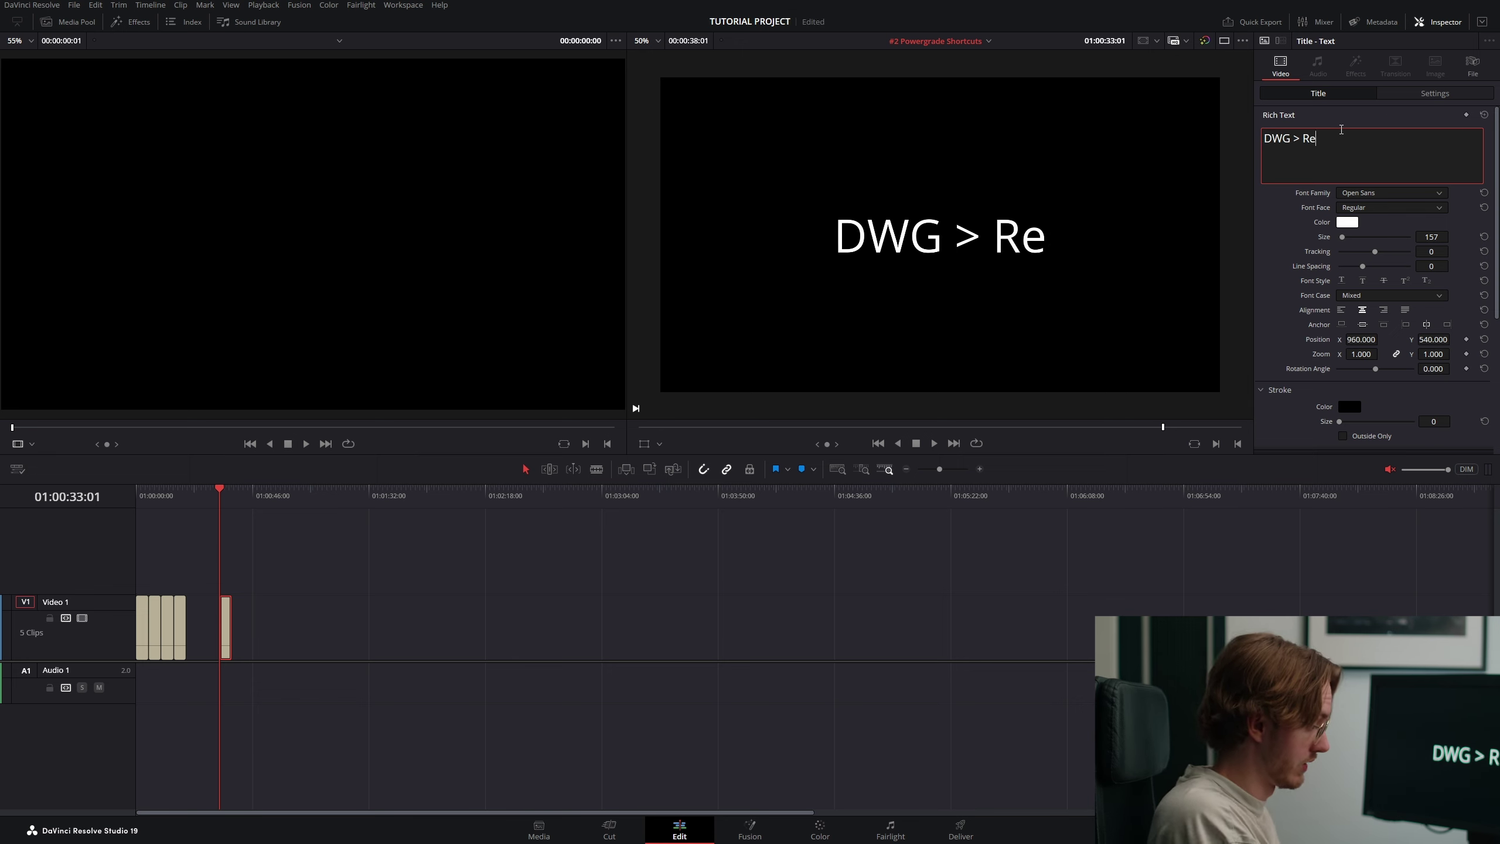
pyautogui.write('c709 Gamma @')
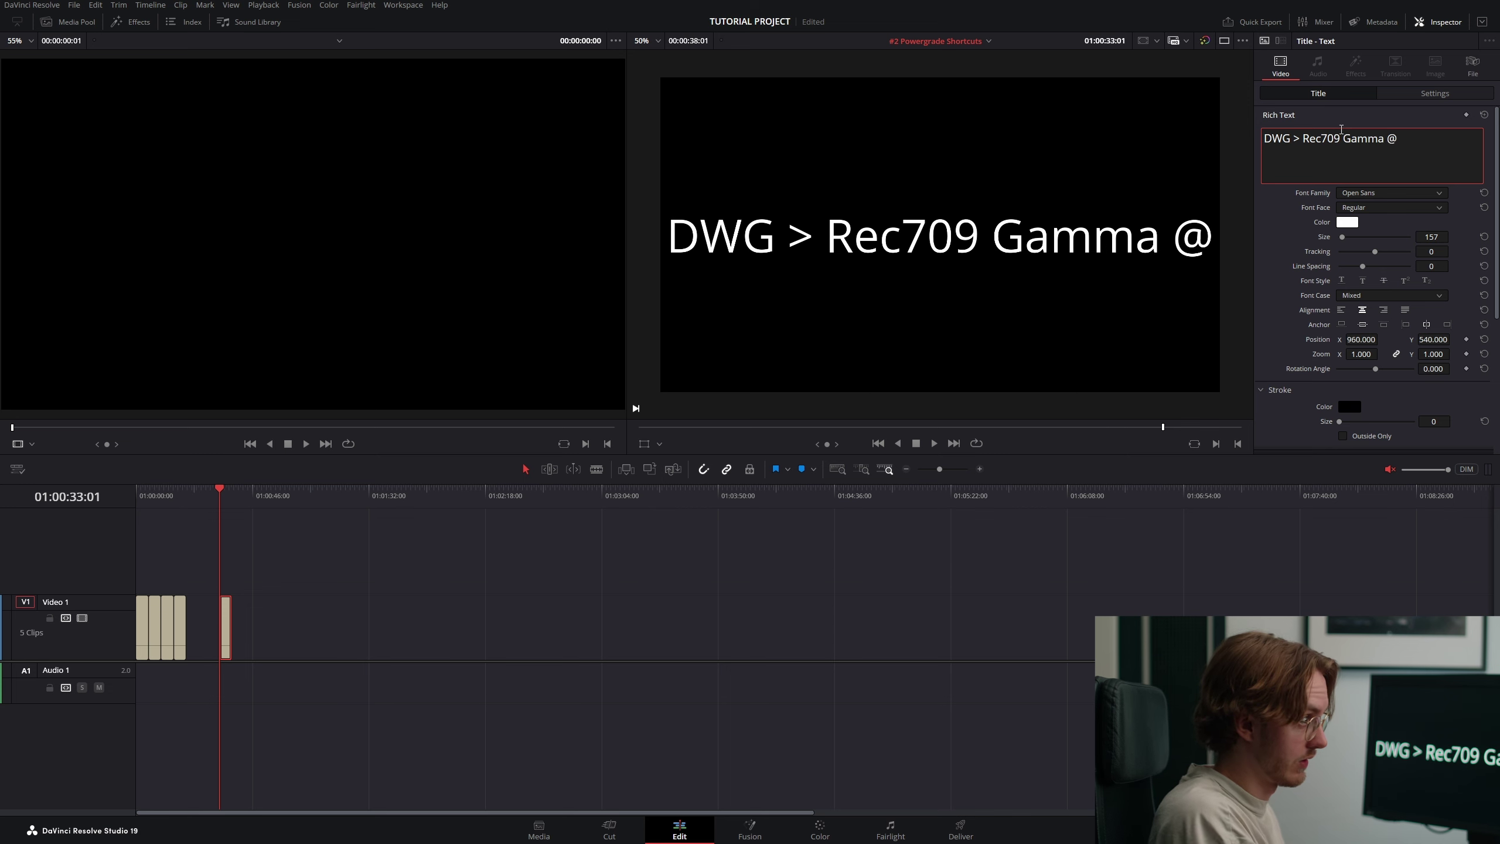
pyautogui.press('BackSpace')
pyautogui.write('2.4')
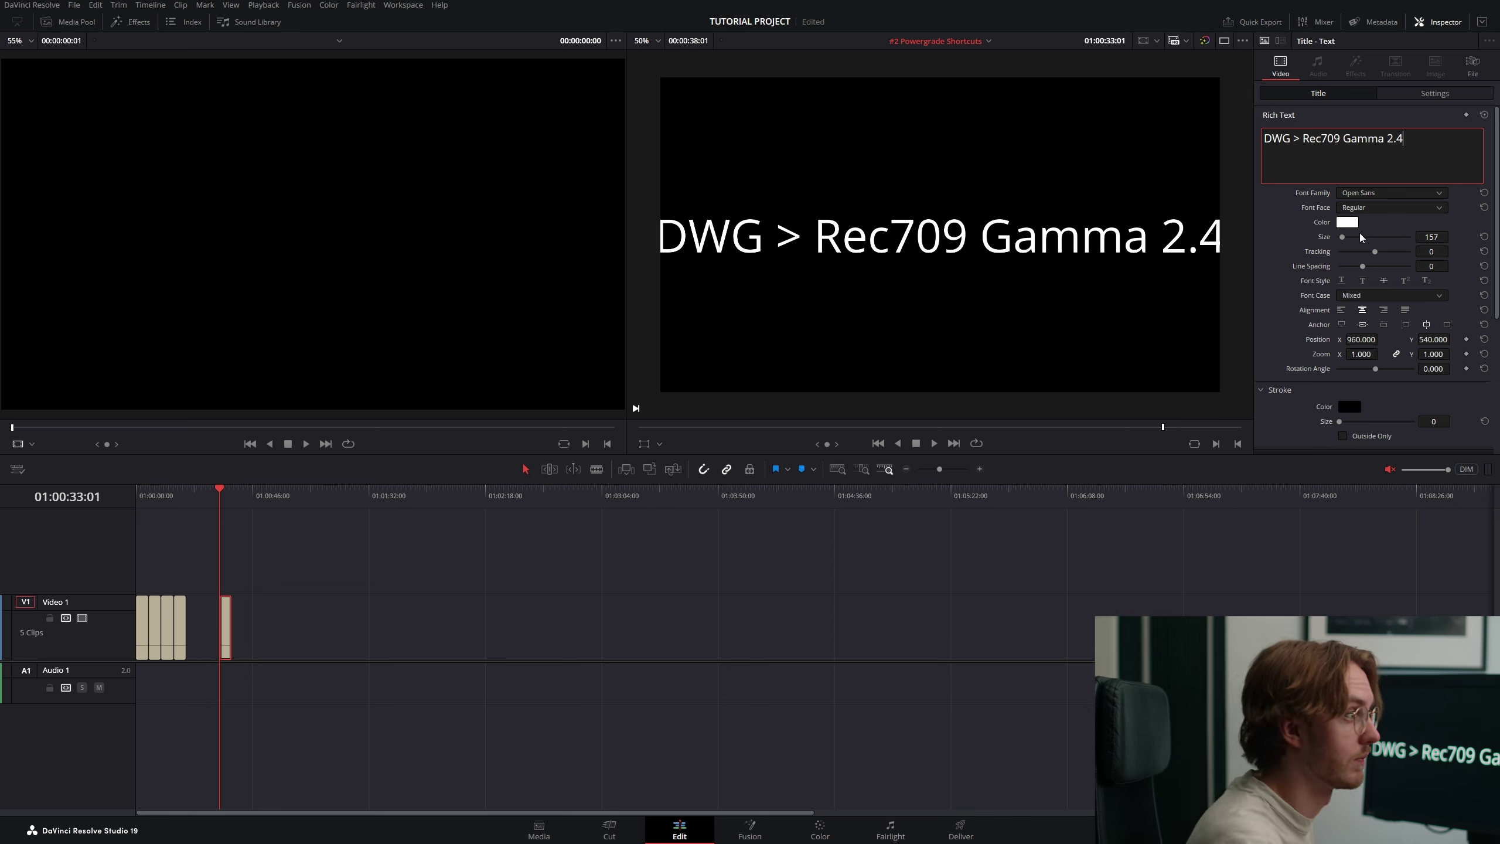
pyautogui.moveTo(1431, 237); pyautogui.dragTo(1415, 238)
# - Copy the separate title to 01:00:52:00, change the copy's text to "Node Tree" and set its size to 279
pyautogui.click(258, 610)
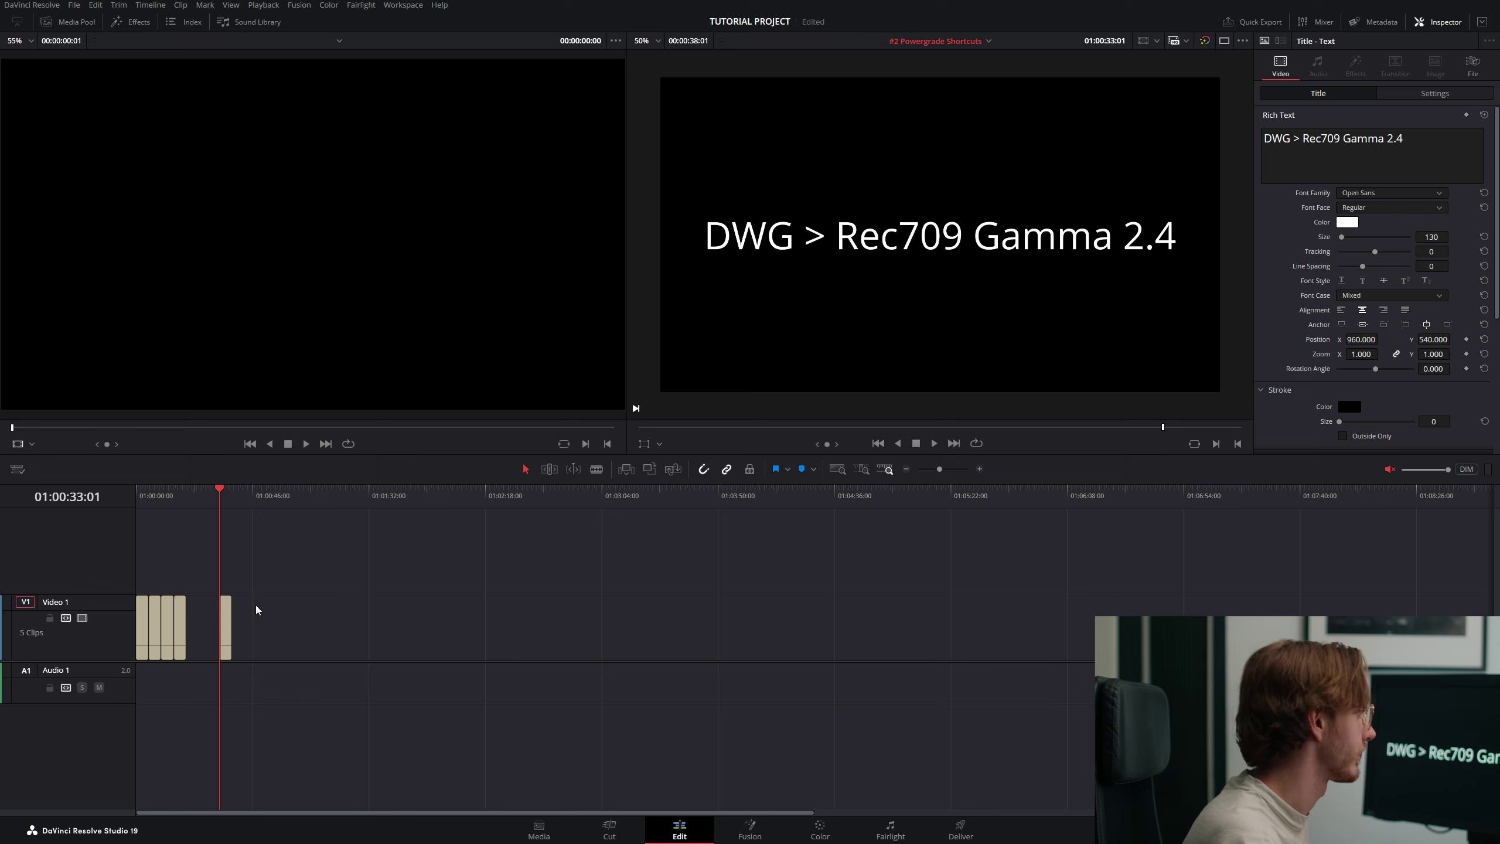
pyautogui.moveTo(230, 628); pyautogui.dragTo(279, 628)
pyautogui.click(267, 492)
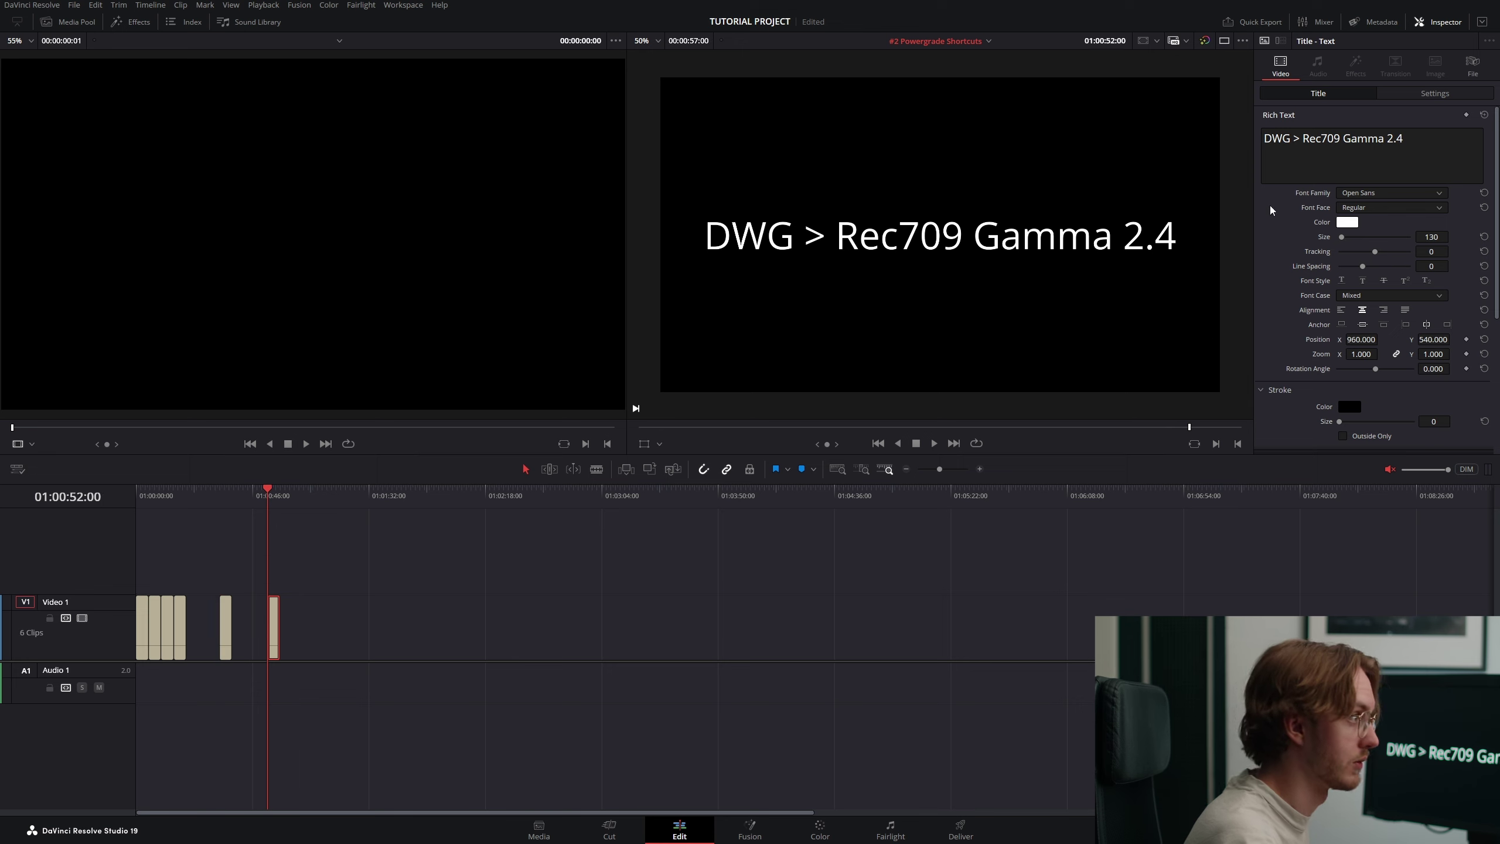
pyautogui.tripleClick(1322, 161)
pyautogui.write('Node ')
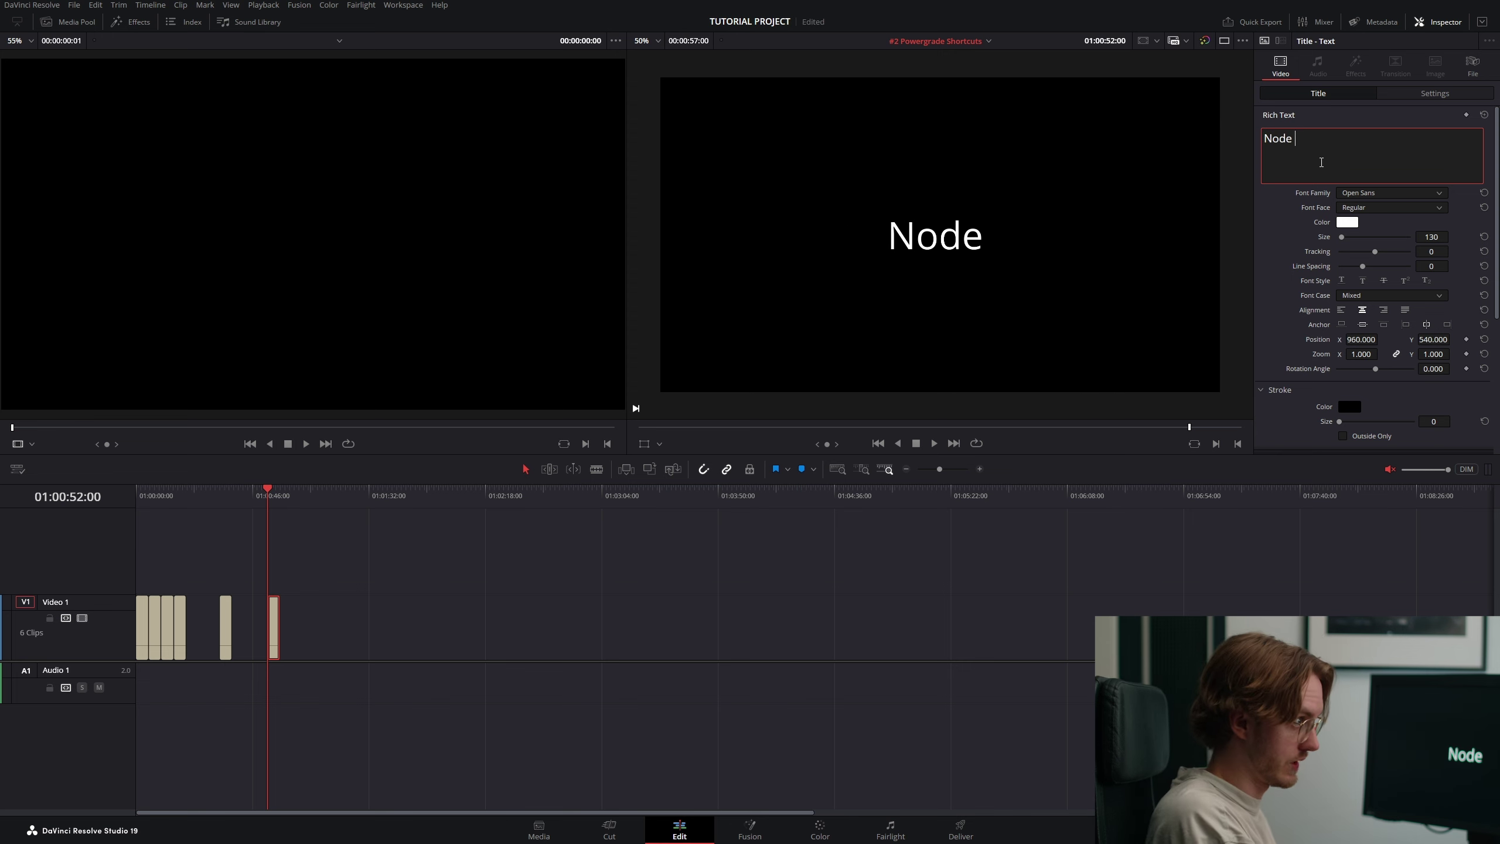
pyautogui.write('Tree')
pyautogui.moveTo(1432, 236); pyautogui.dragTo(1497, 236)
# - Scrub through the titles on the timeline to review them, and view the Color page
pyautogui.click(309, 566)
pyautogui.moveTo(165, 501); pyautogui.dragTo(219, 507)
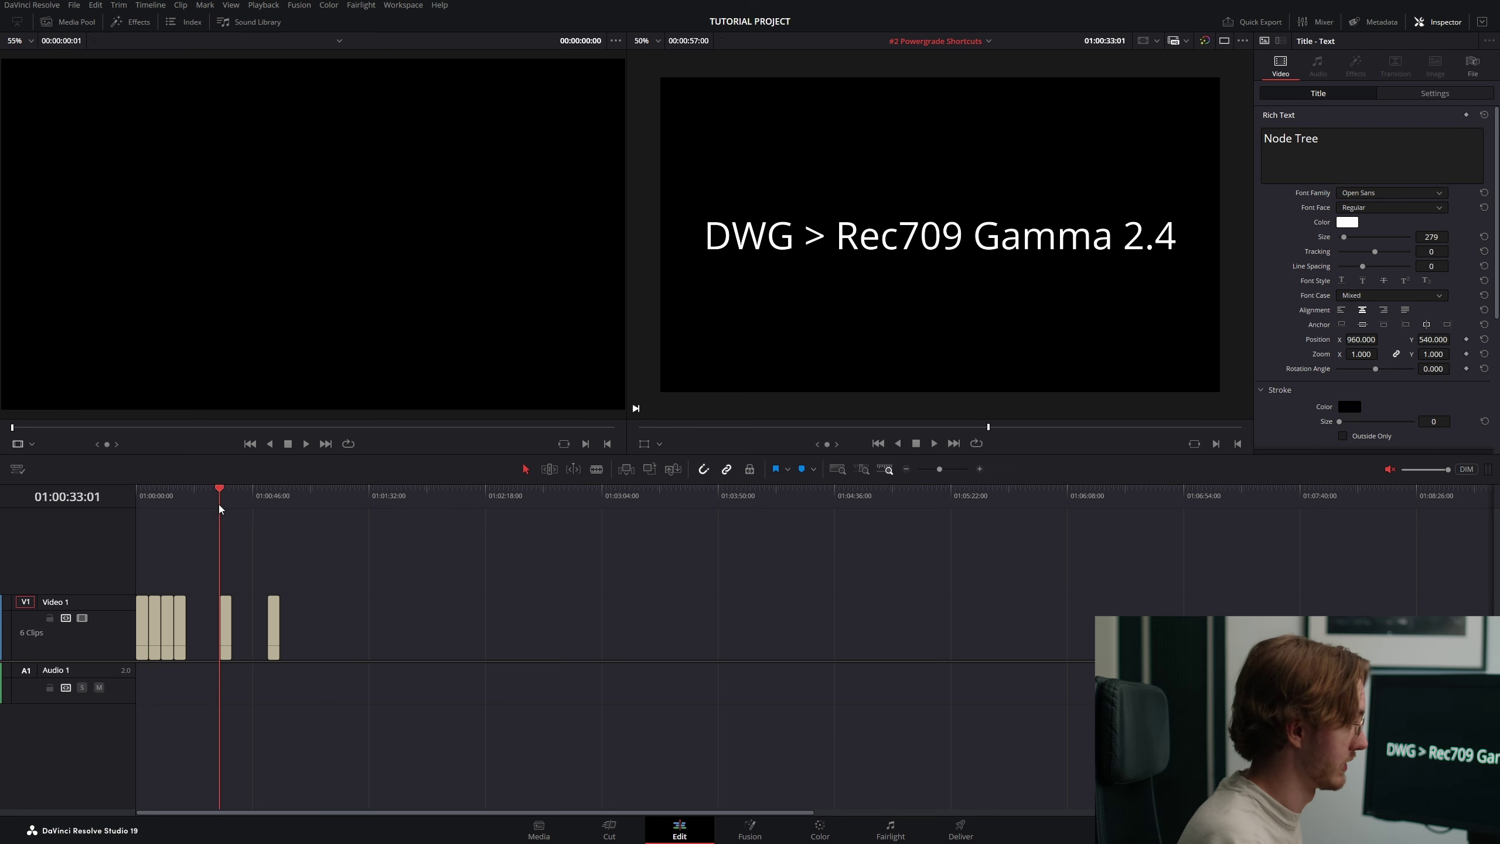
pyautogui.click(841, 827)
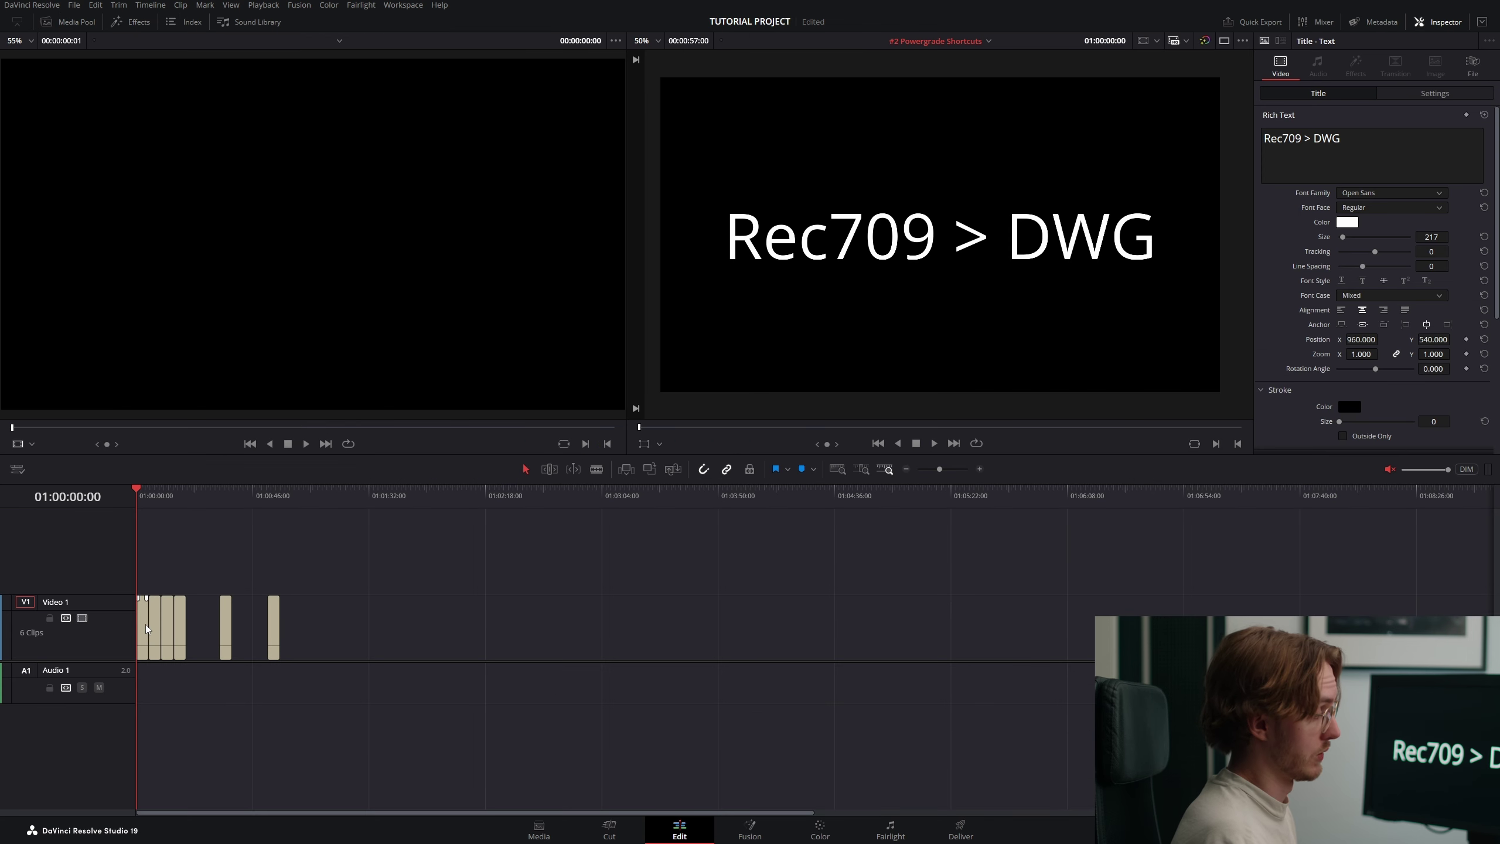
# - Convert the "Rec709 > DWG" and "Log3G10 > DWG" titles into separate compound clips, keeping the default names
pyautogui.rightClick(146, 629)
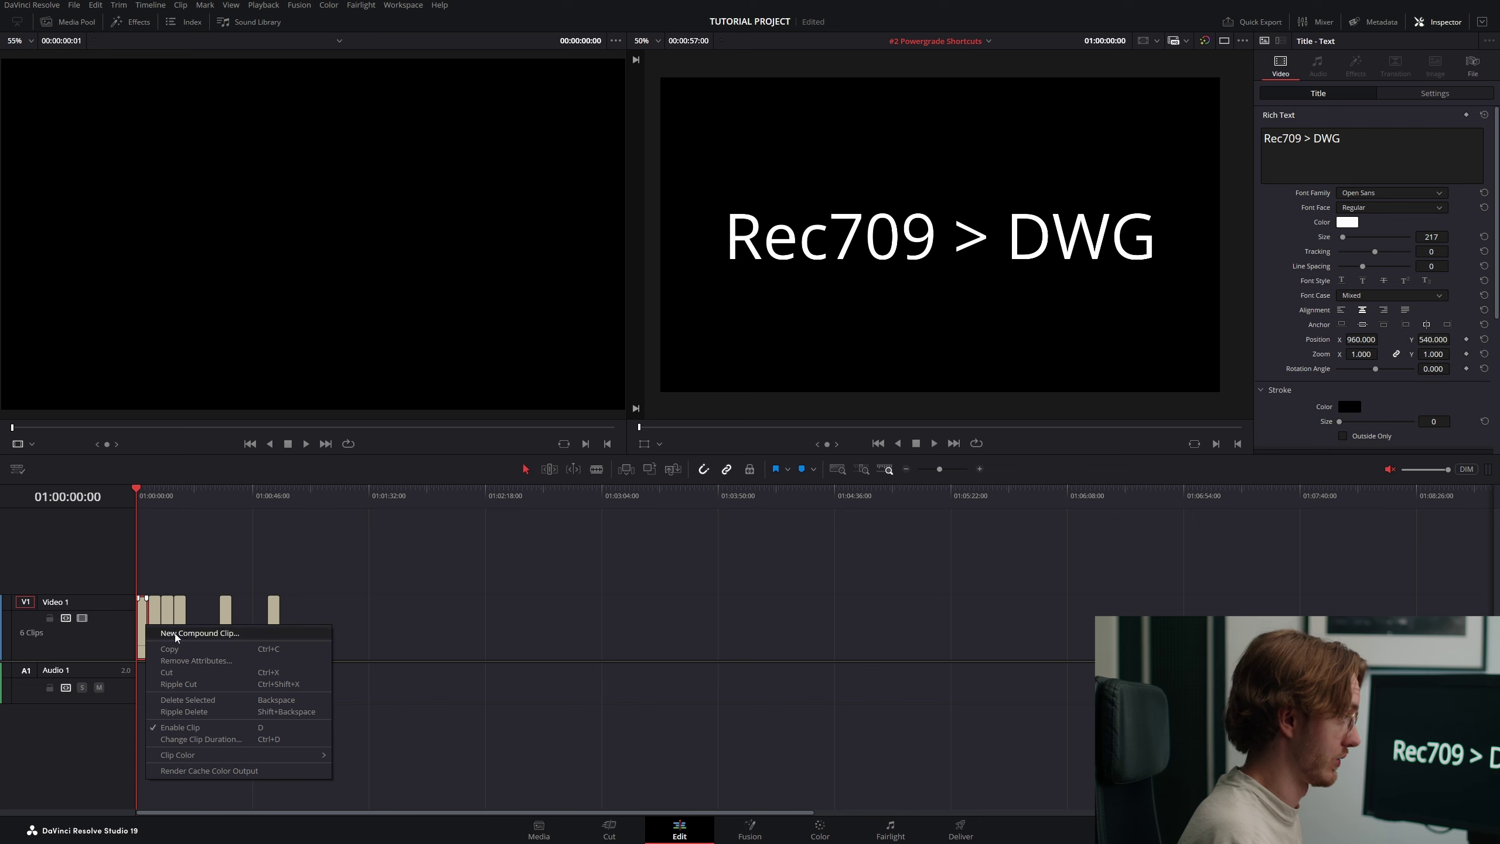
pyautogui.click(200, 632)
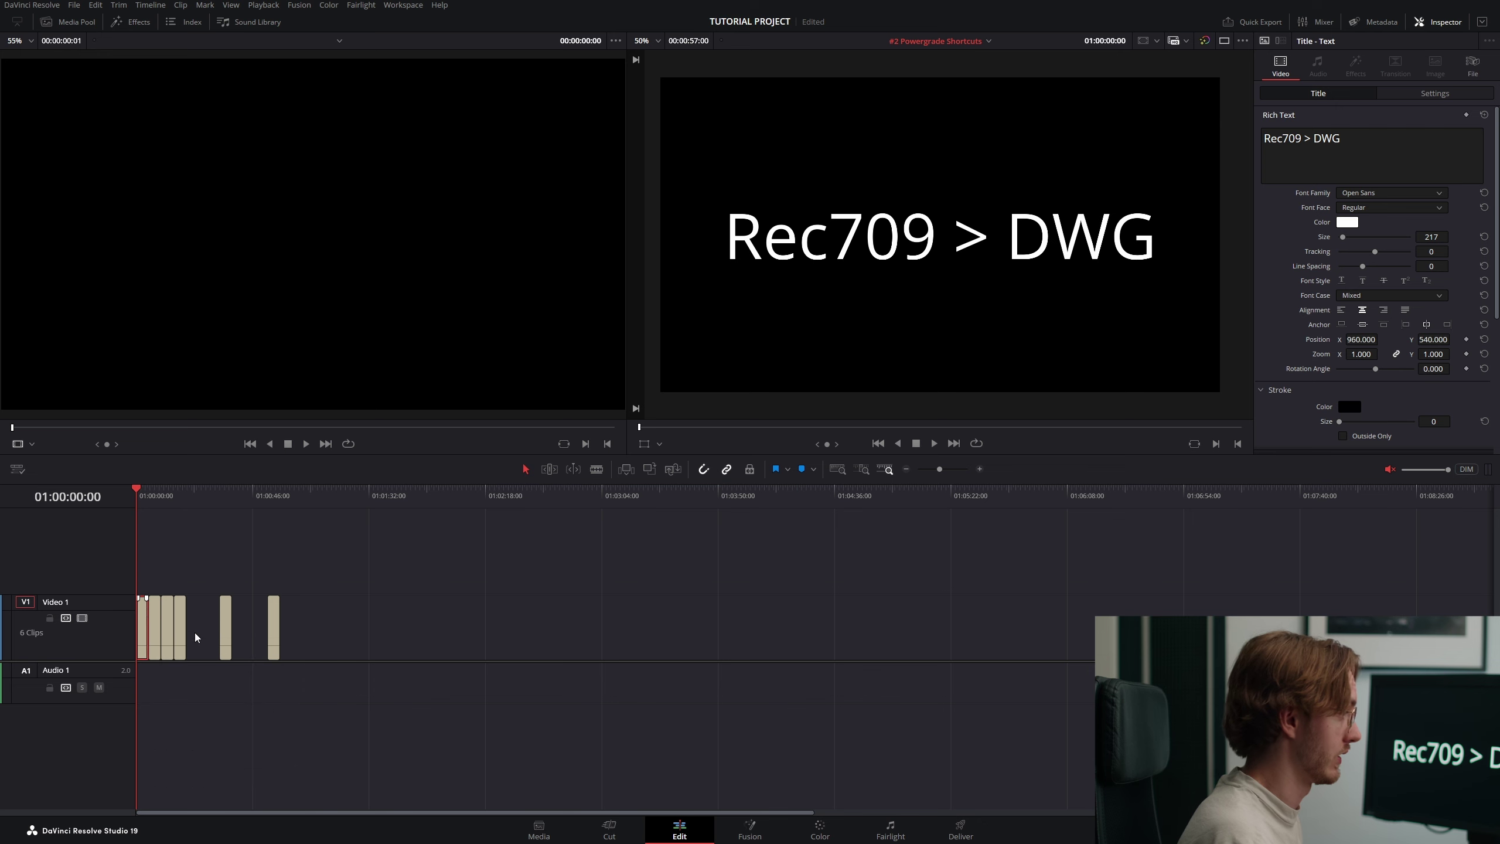
pyautogui.click(839, 449)
pyautogui.click(155, 635)
pyautogui.rightClick(154, 637)
pyautogui.click(201, 643)
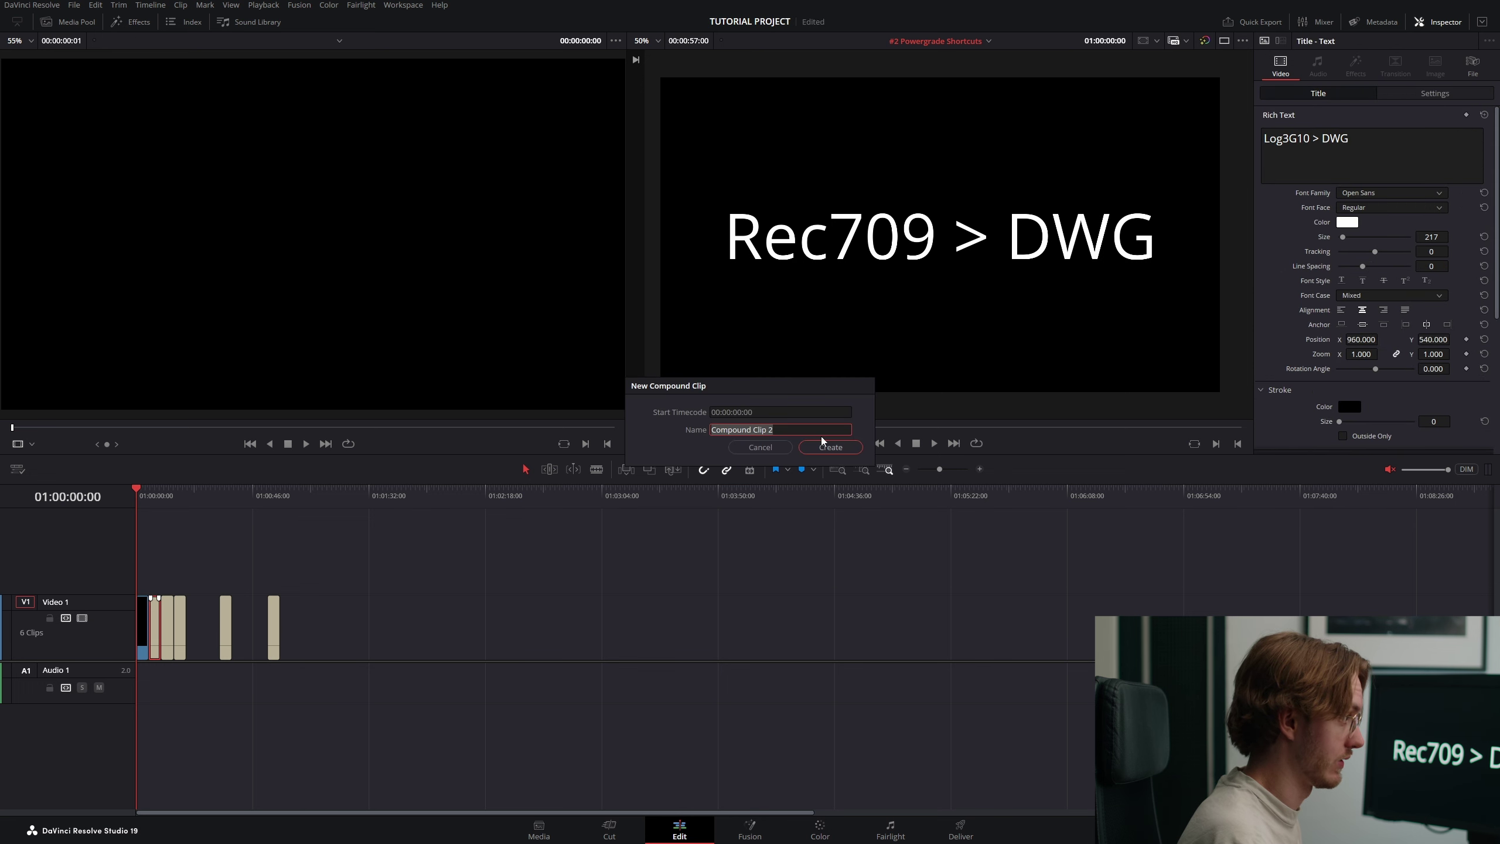
pyautogui.click(830, 448)
# - Convert the remaining titles, starting with "LogC3 > DWG", into individual compound clips and open the Color page
pyautogui.click(171, 631)
pyautogui.rightClick(171, 631)
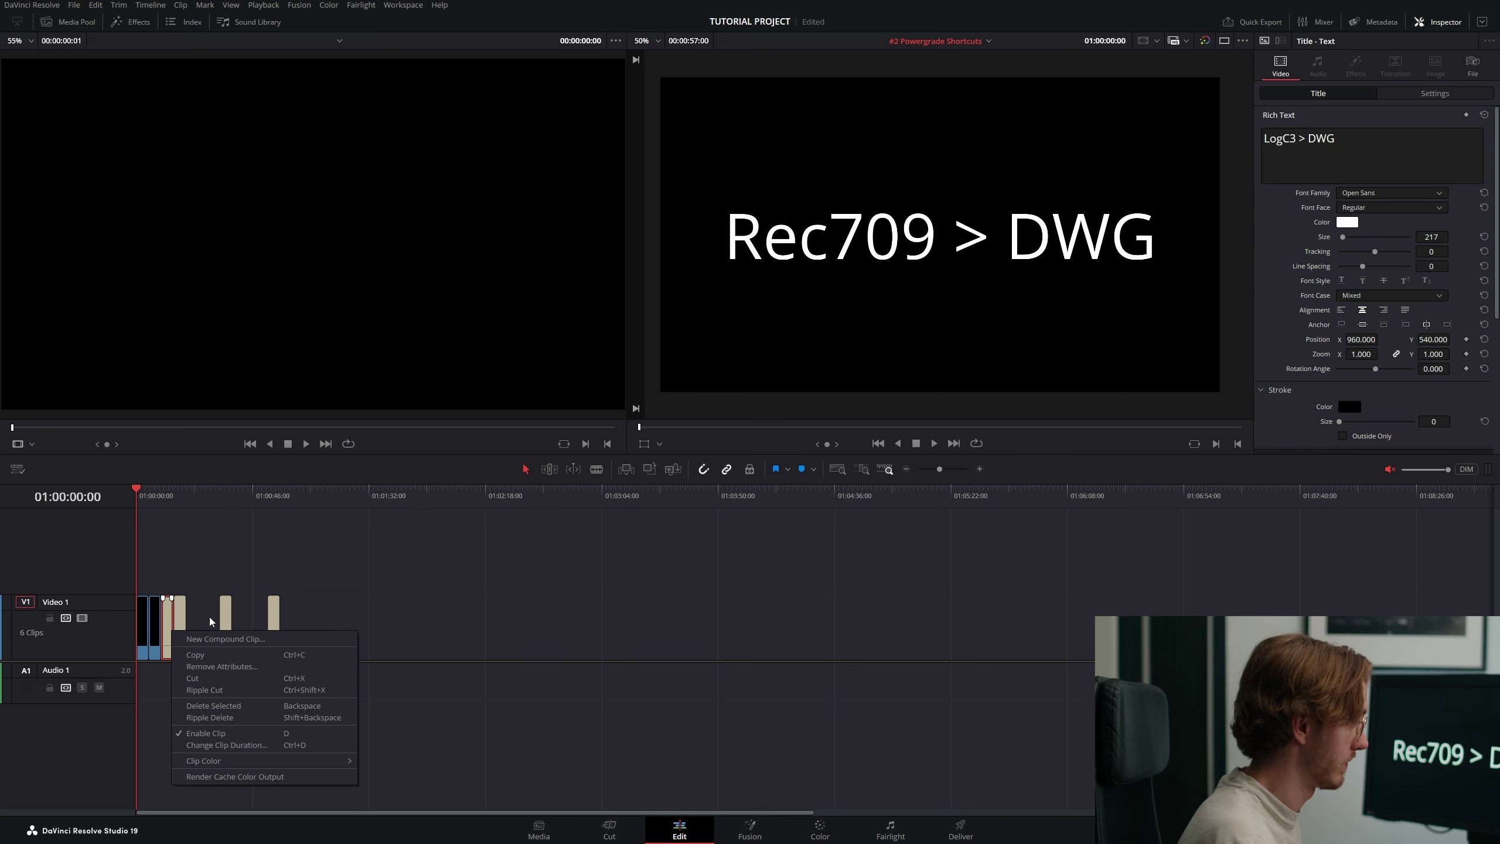
pyautogui.click(201, 643)
pyautogui.moveTo(364, 611); pyautogui.dragTo(129, 675)
pyautogui.click(308, 574)
pyautogui.click(828, 837)
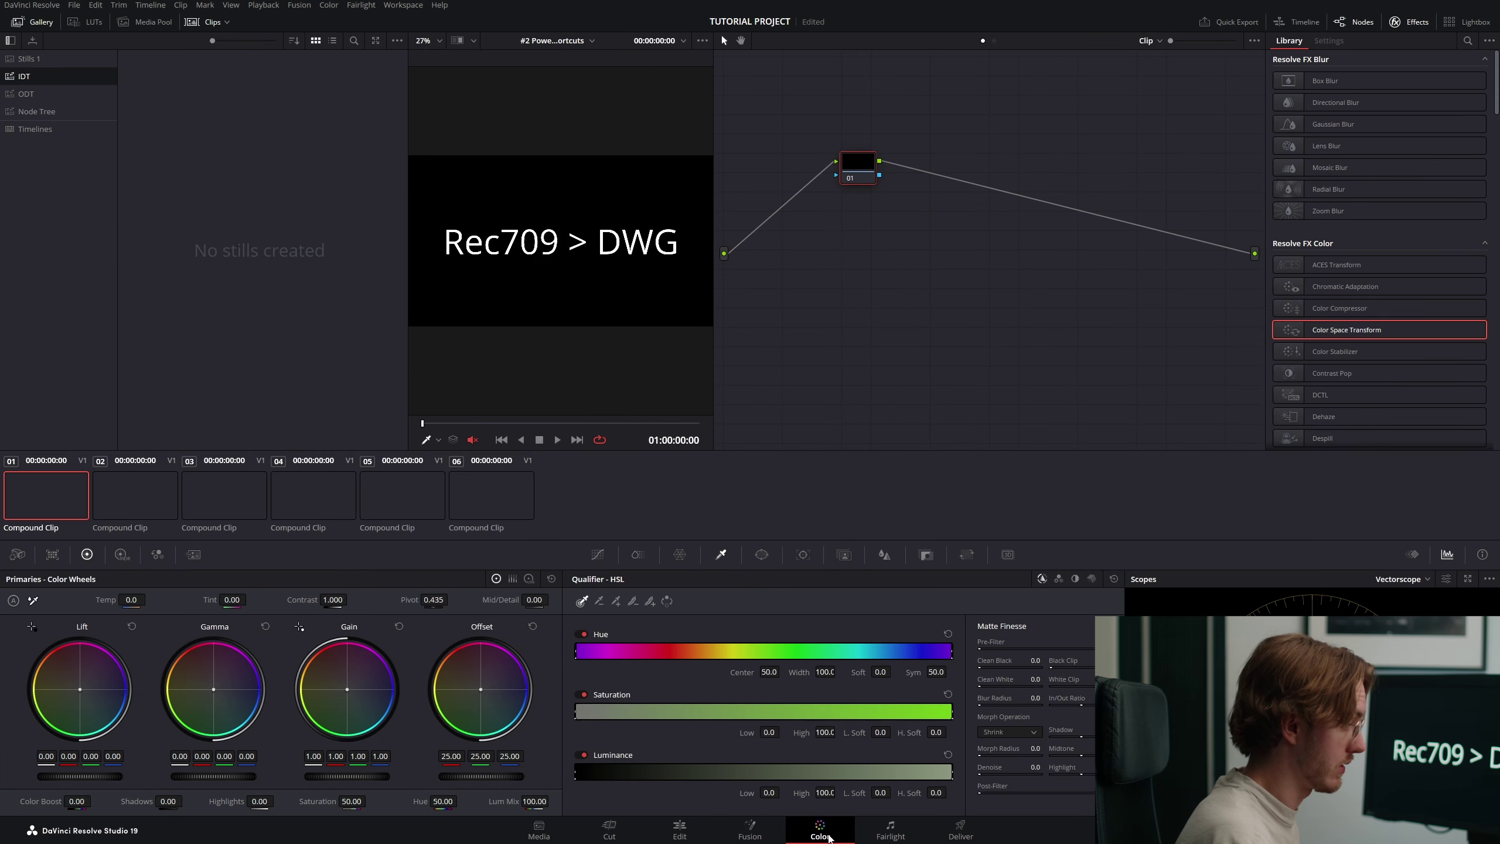
# - Look through the six compound title clips to check which transform or node tree each one stands for
pyautogui.click(155, 504)
pyautogui.click(59, 501)
pyautogui.click(156, 502)
pyautogui.click(249, 492)
pyautogui.click(338, 495)
pyautogui.click(407, 491)
pyautogui.click(478, 486)
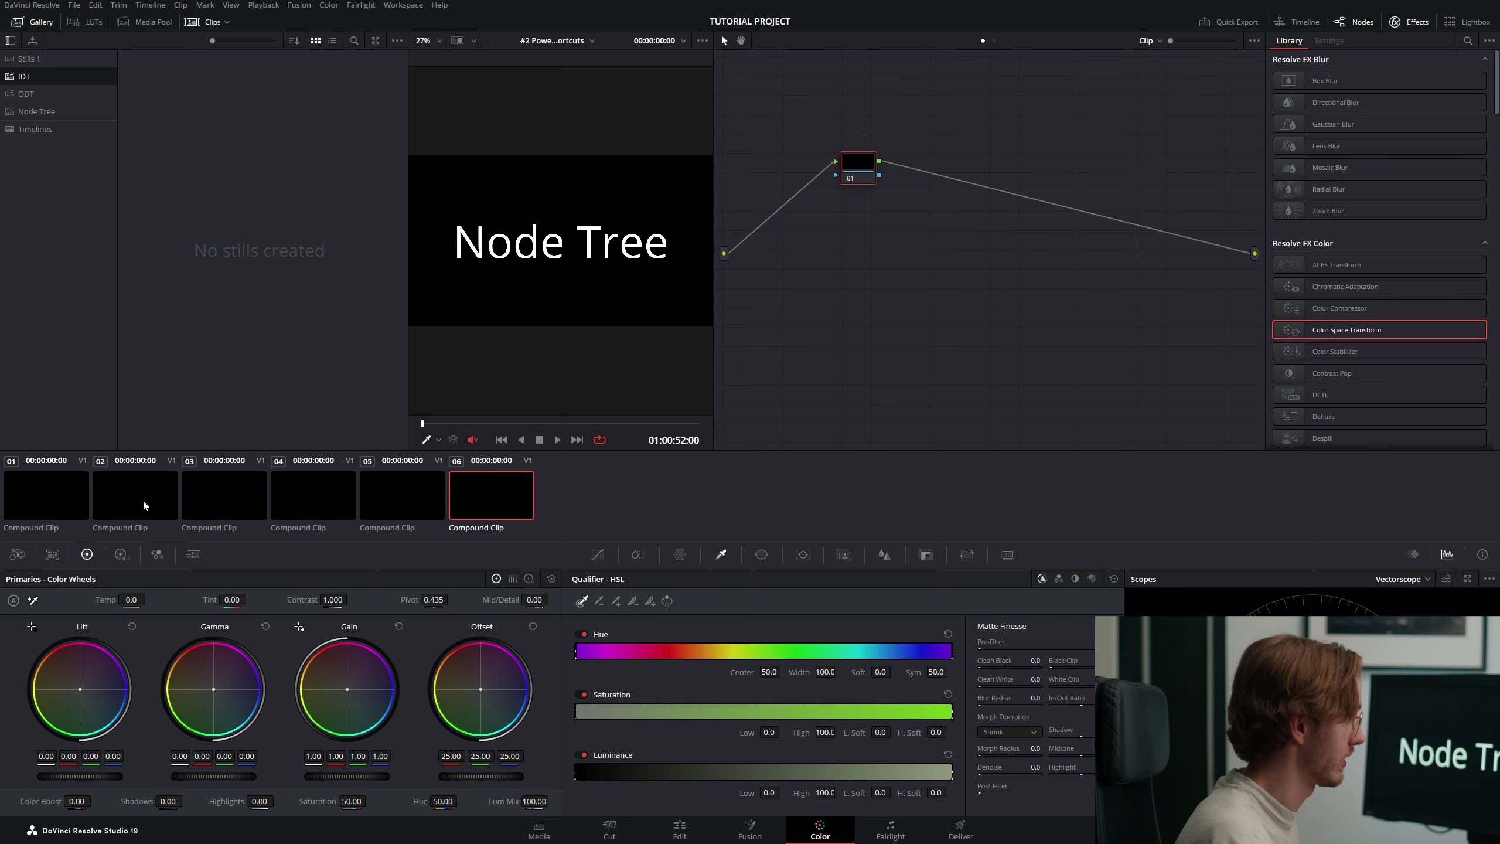
# - Add a Color Space Transform to the Rec709 > DWG clip's node and set its input to Rec.709 and Gamma 2.4
pyautogui.click(59, 496)
pyautogui.moveTo(803, 263); pyautogui.dragTo(803, 258)
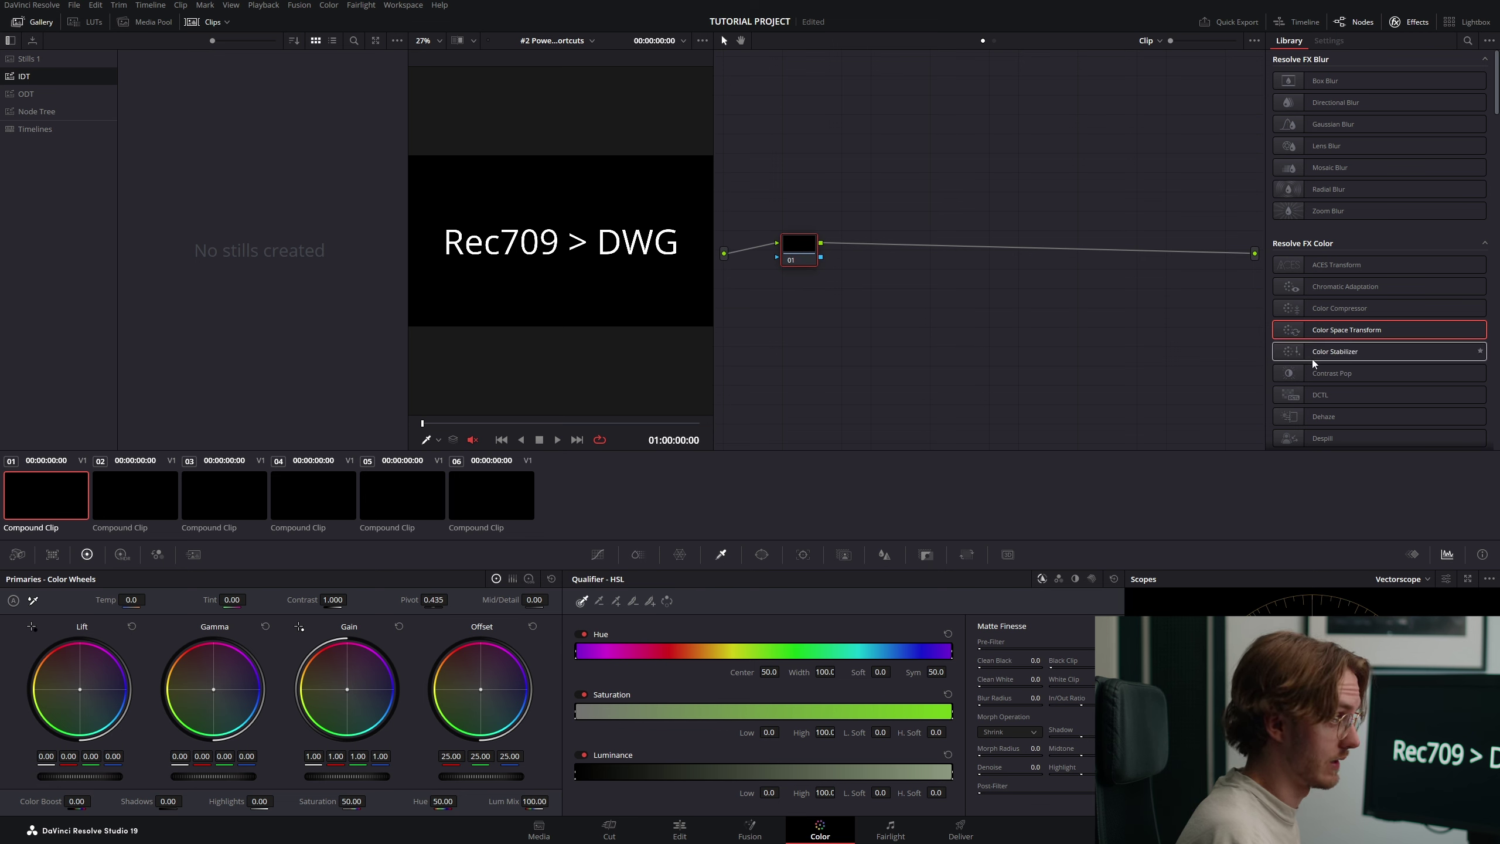
pyautogui.moveTo(1314, 333); pyautogui.dragTo(792, 252)
pyautogui.click(1411, 94)
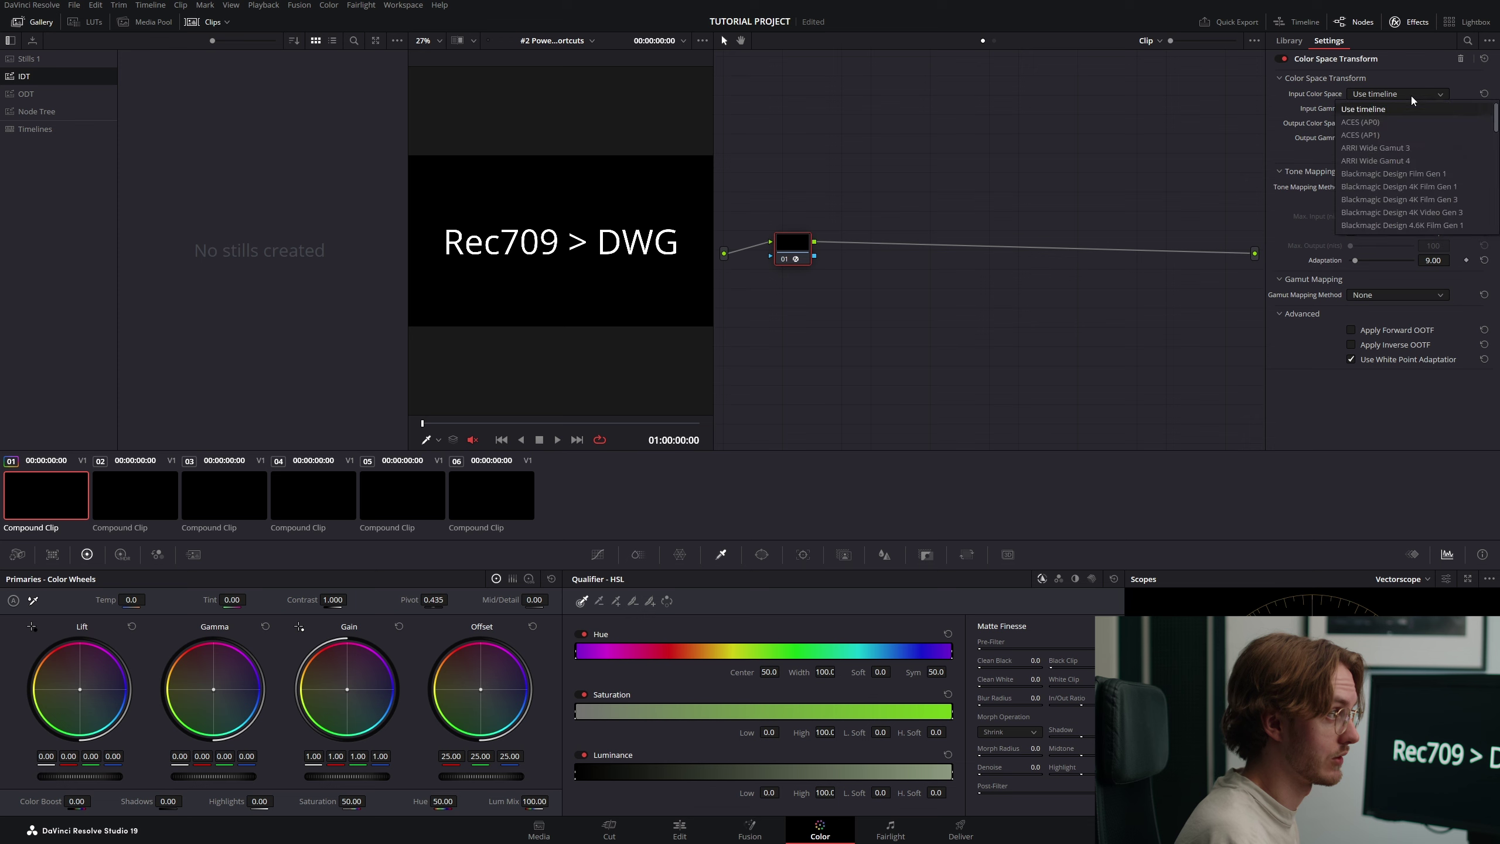
pyautogui.click(1374, 226)
pyautogui.click(1377, 108)
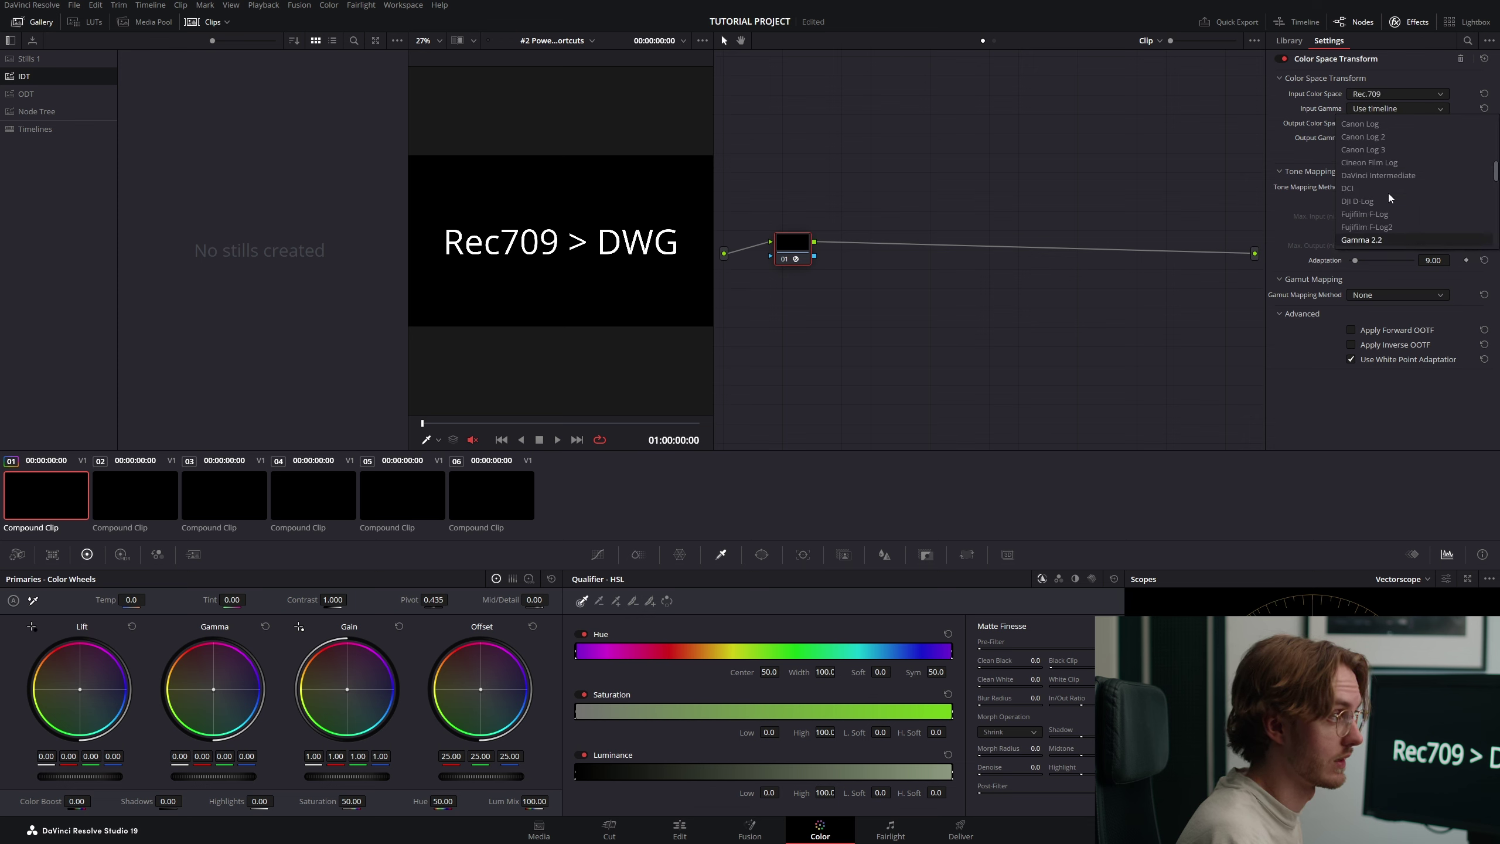
pyautogui.click(1391, 213)
# - Set the transform's output to DaVinci Wide Gamut and DaVinci Intermediate, with Luminance Mapping as the tone mapping method
pyautogui.click(1381, 124)
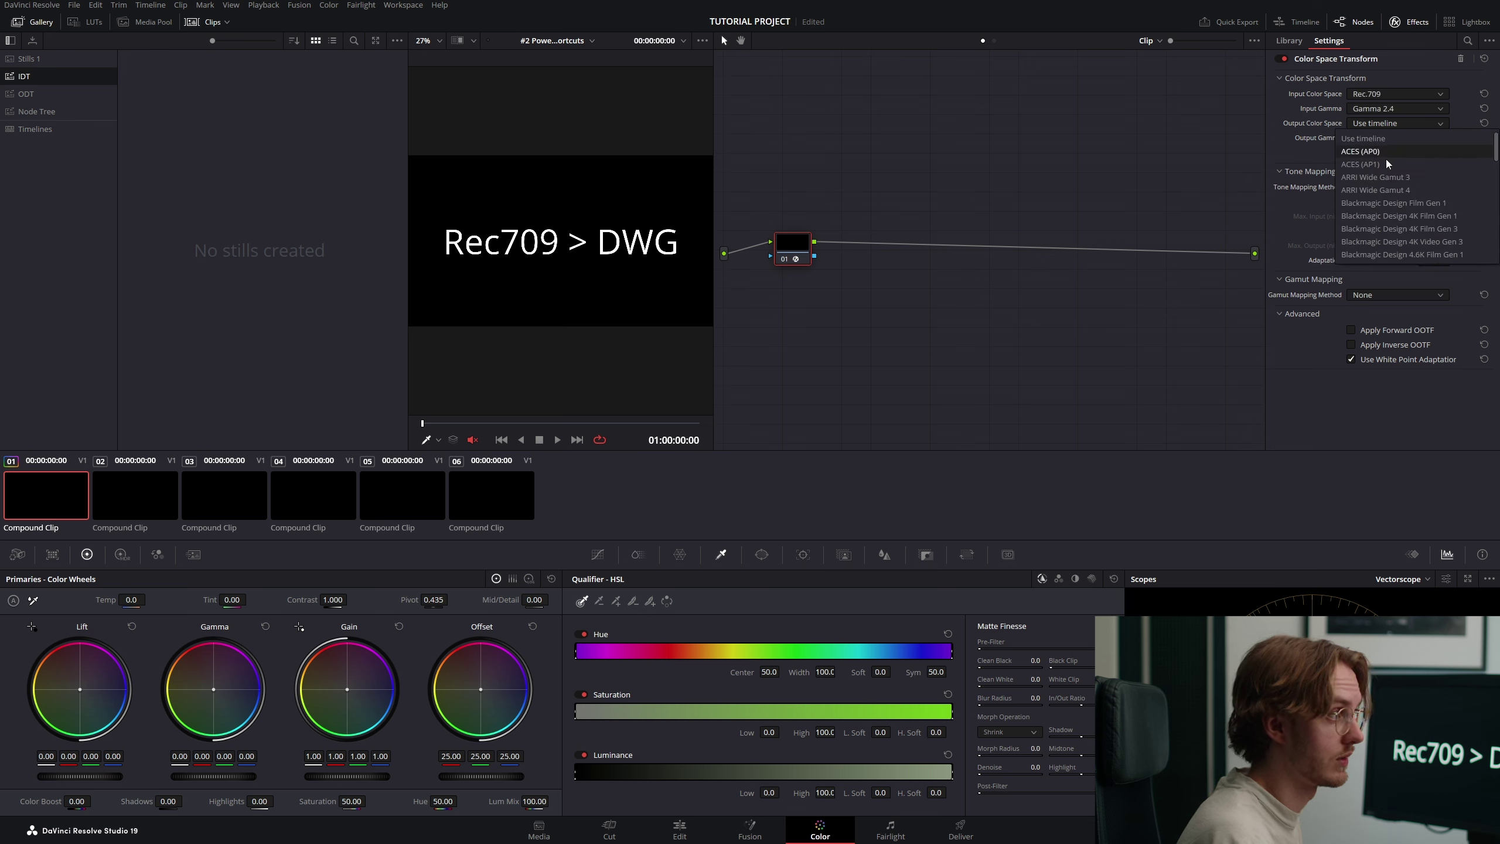
pyautogui.click(1381, 254)
pyautogui.click(1381, 138)
pyautogui.click(1385, 267)
pyautogui.click(1371, 185)
pyautogui.click(1390, 239)
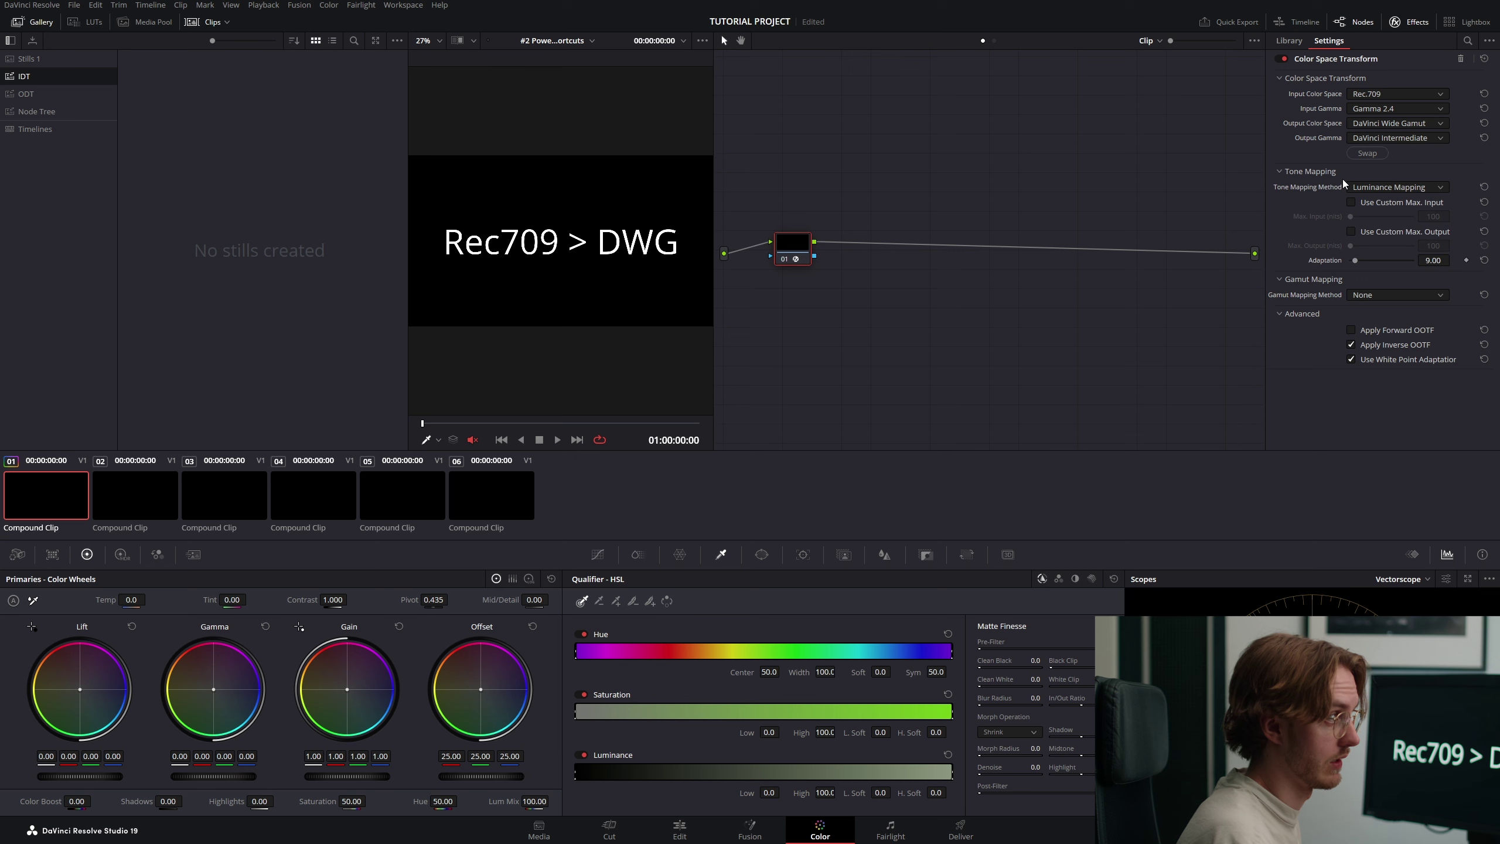
# - Label the Rec709 > DWG clip's node "IDT" and grab a still of its grade into the IDT album
pyautogui.doubleClick(793, 251)
pyautogui.write('IDT')
pyautogui.press('Return')
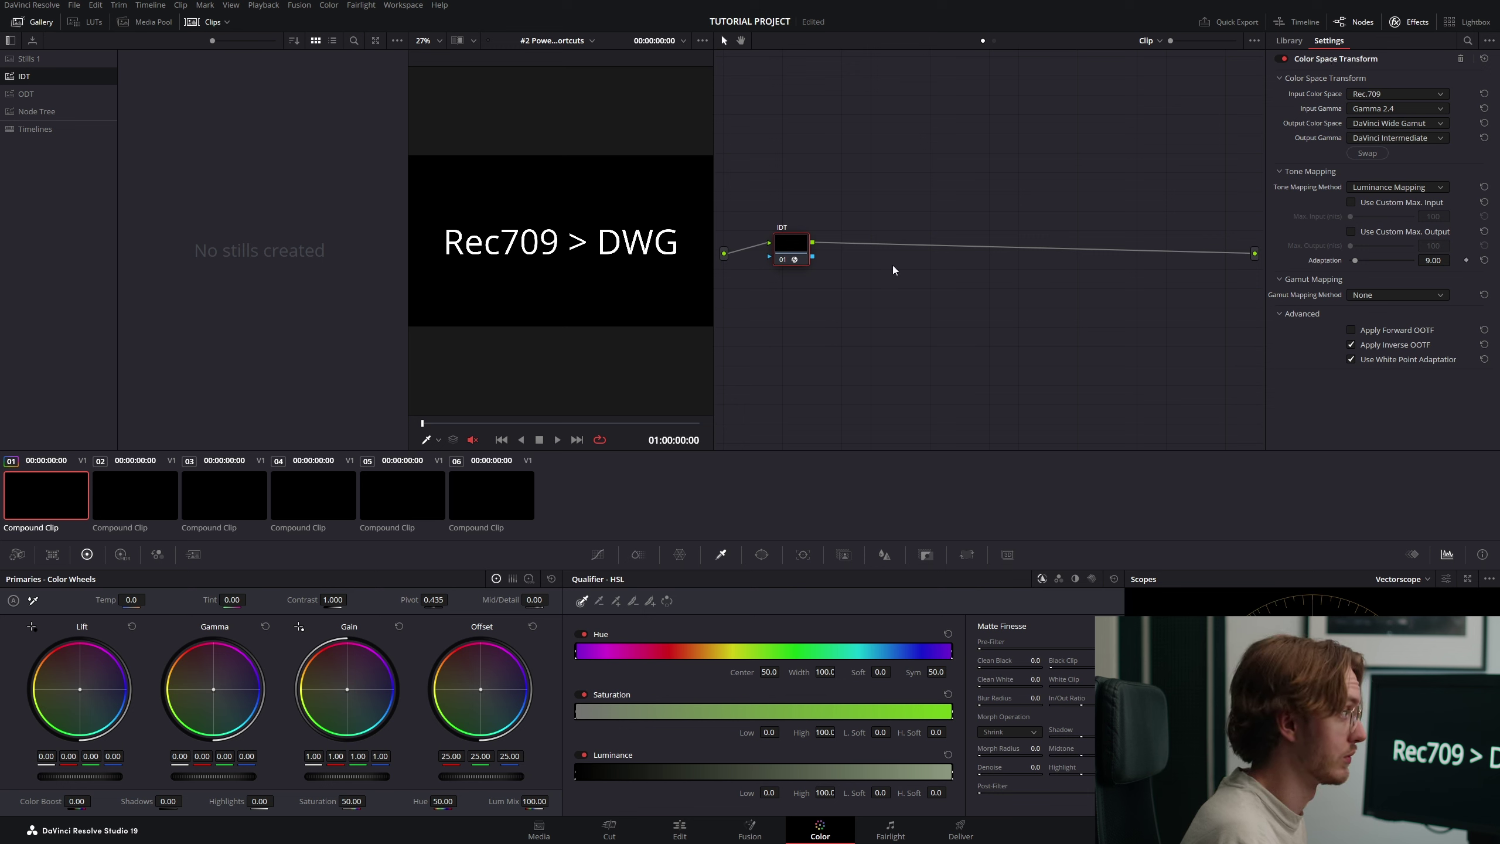
pyautogui.rightClick(566, 218)
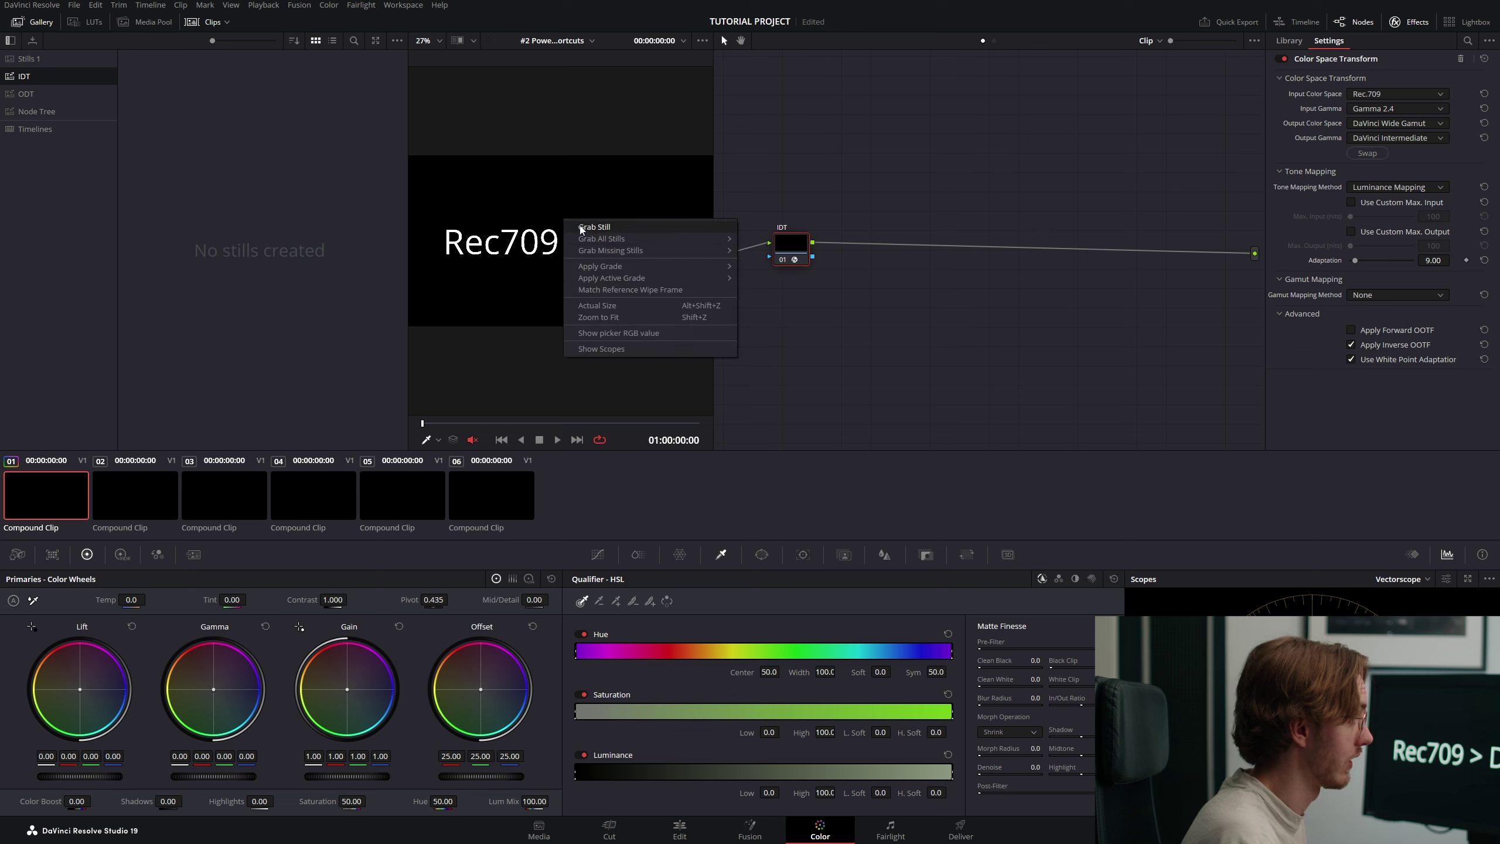
pyautogui.click(601, 227)
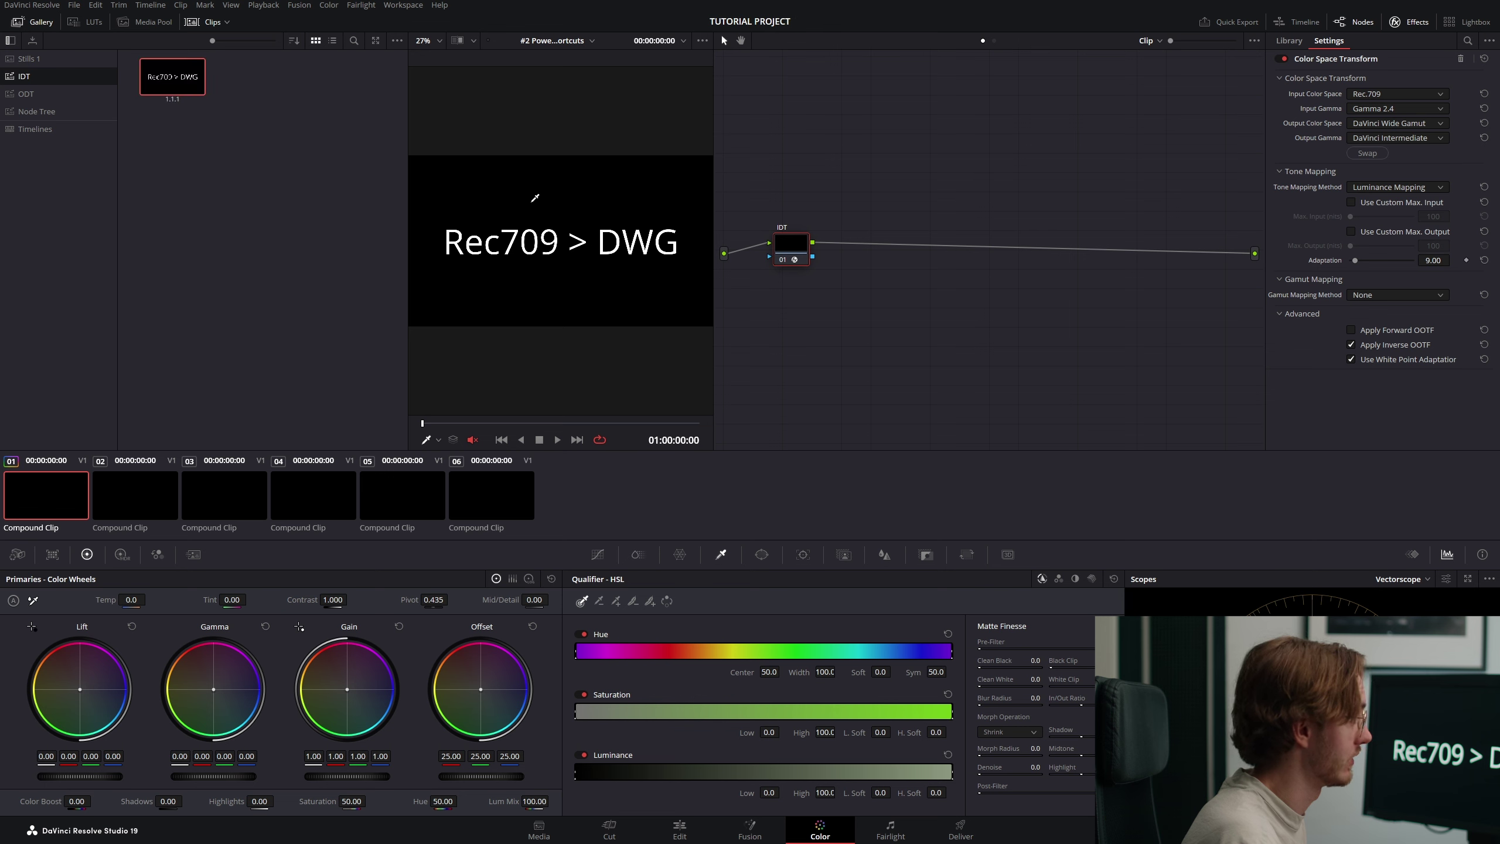
pyautogui.click(26, 93)
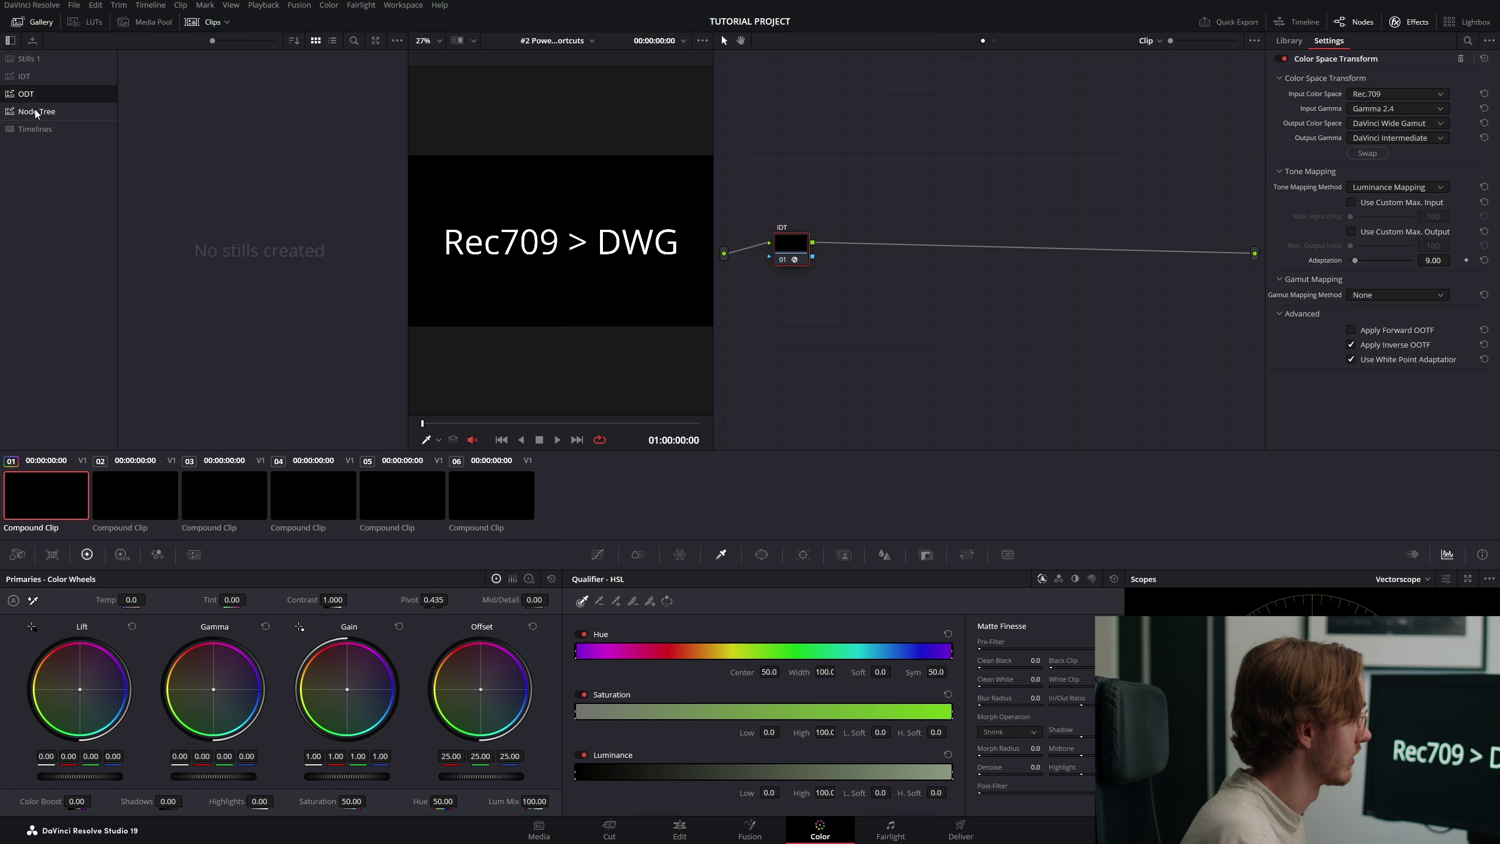
pyautogui.click(28, 80)
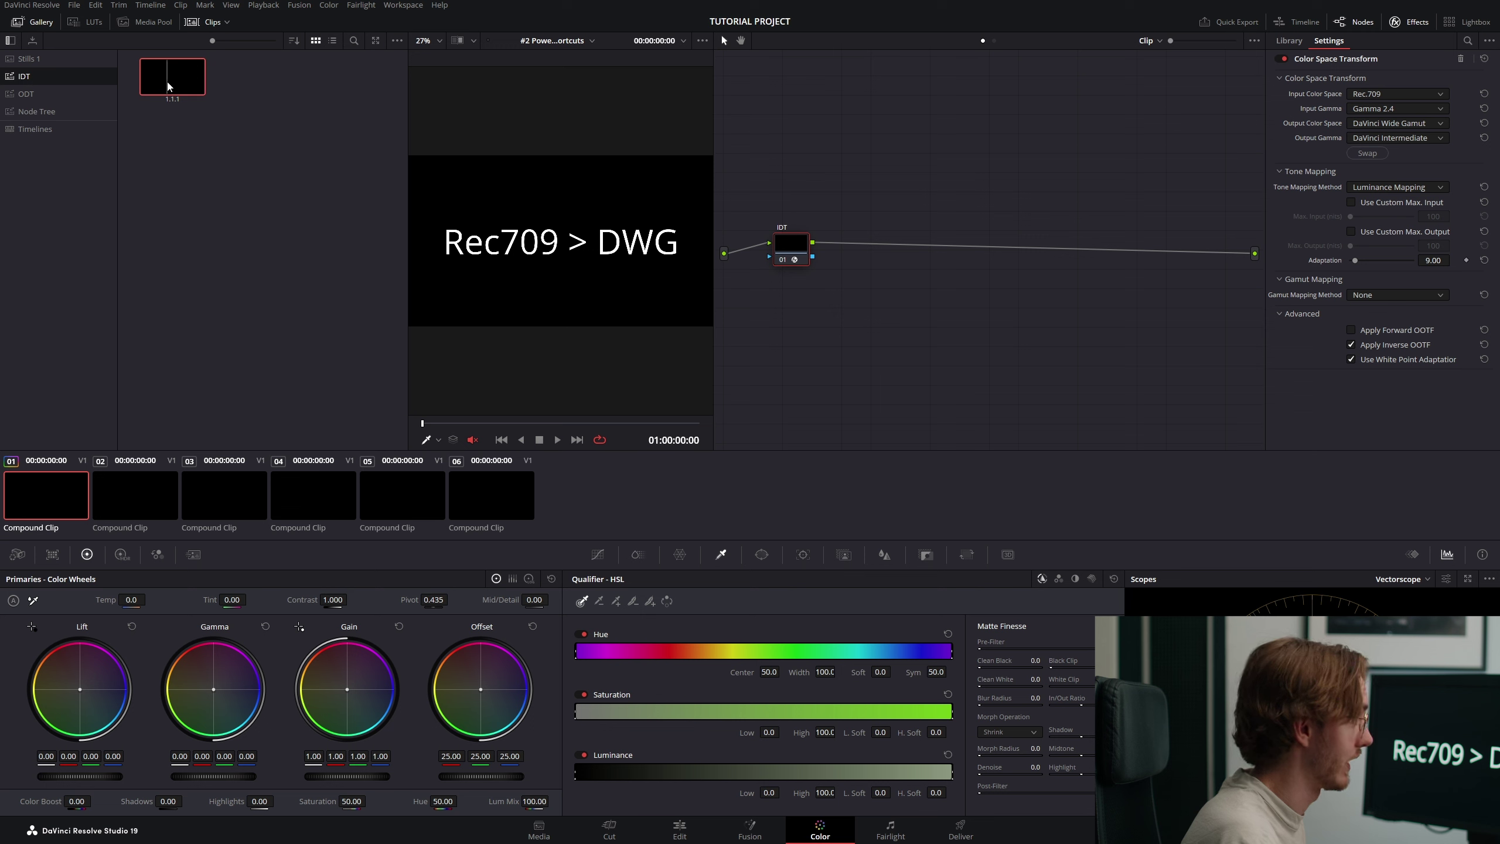
# - Label the grabbed still in the IDT album "CST R709 > DWG"
pyautogui.rightClick(173, 95)
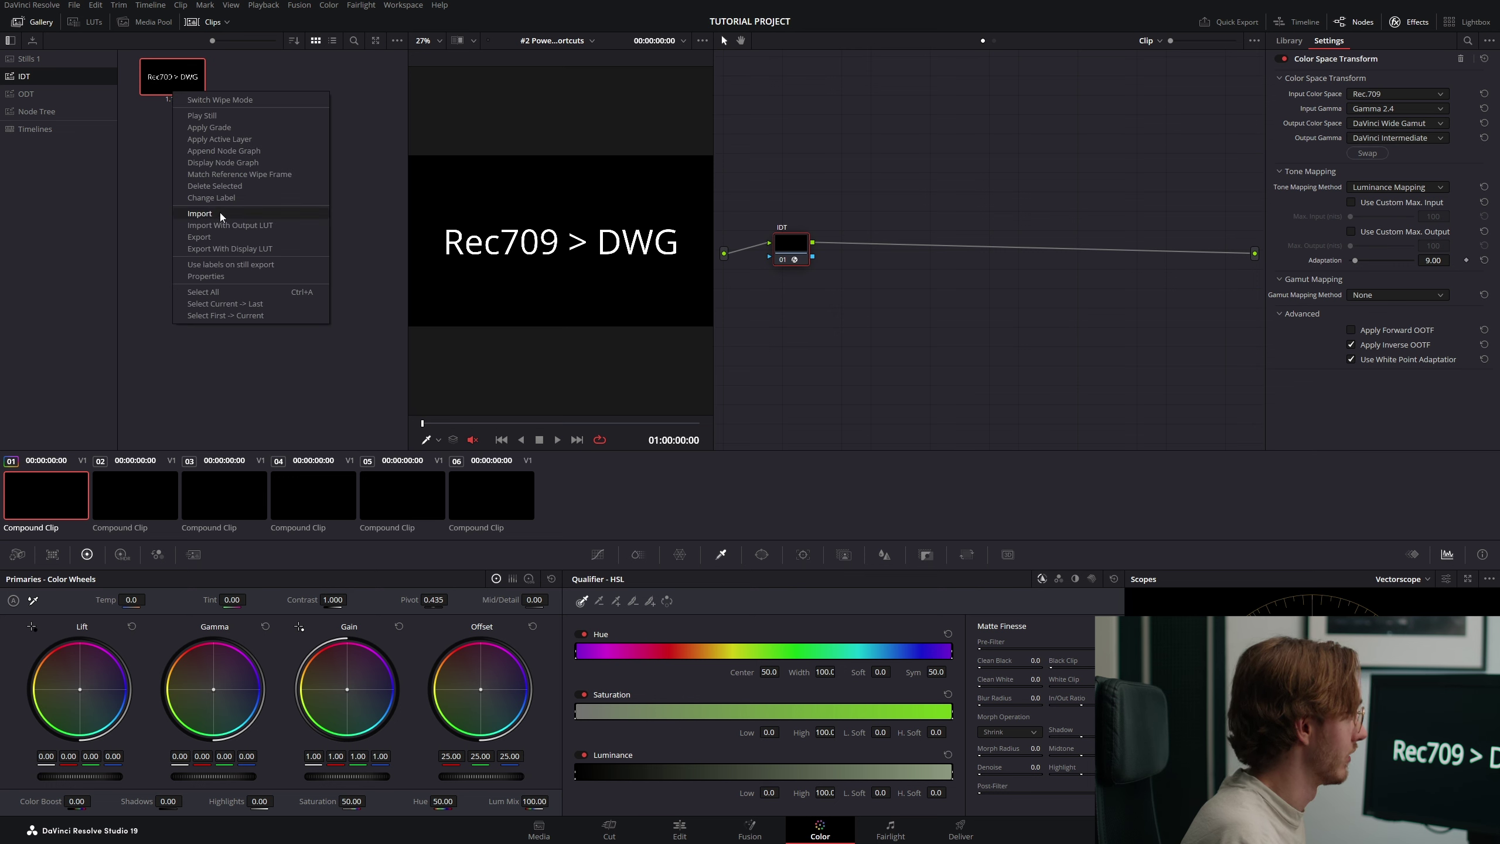
pyautogui.click(203, 160)
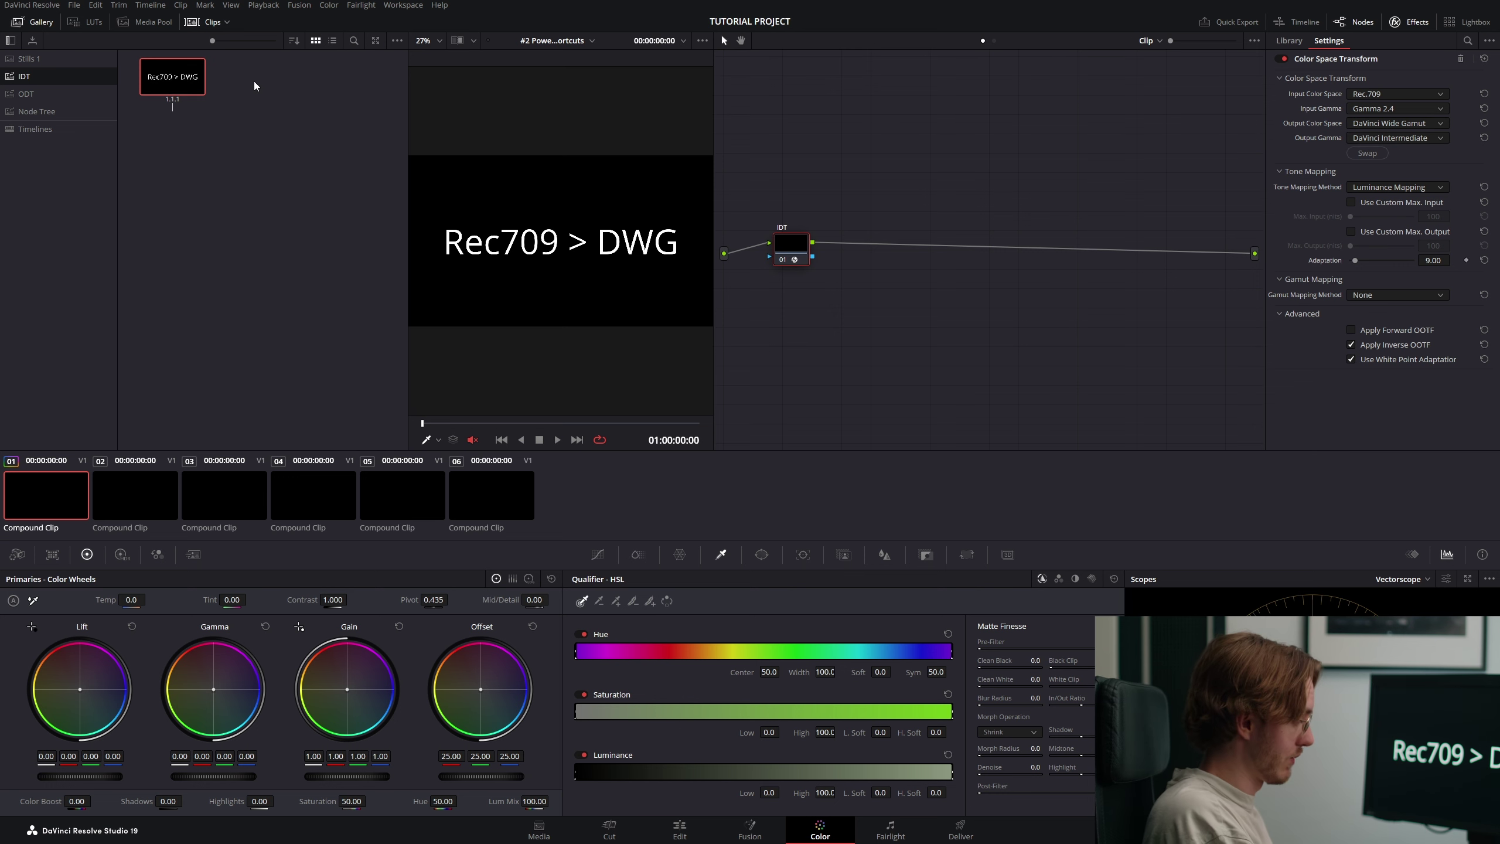
pyautogui.write('CST')
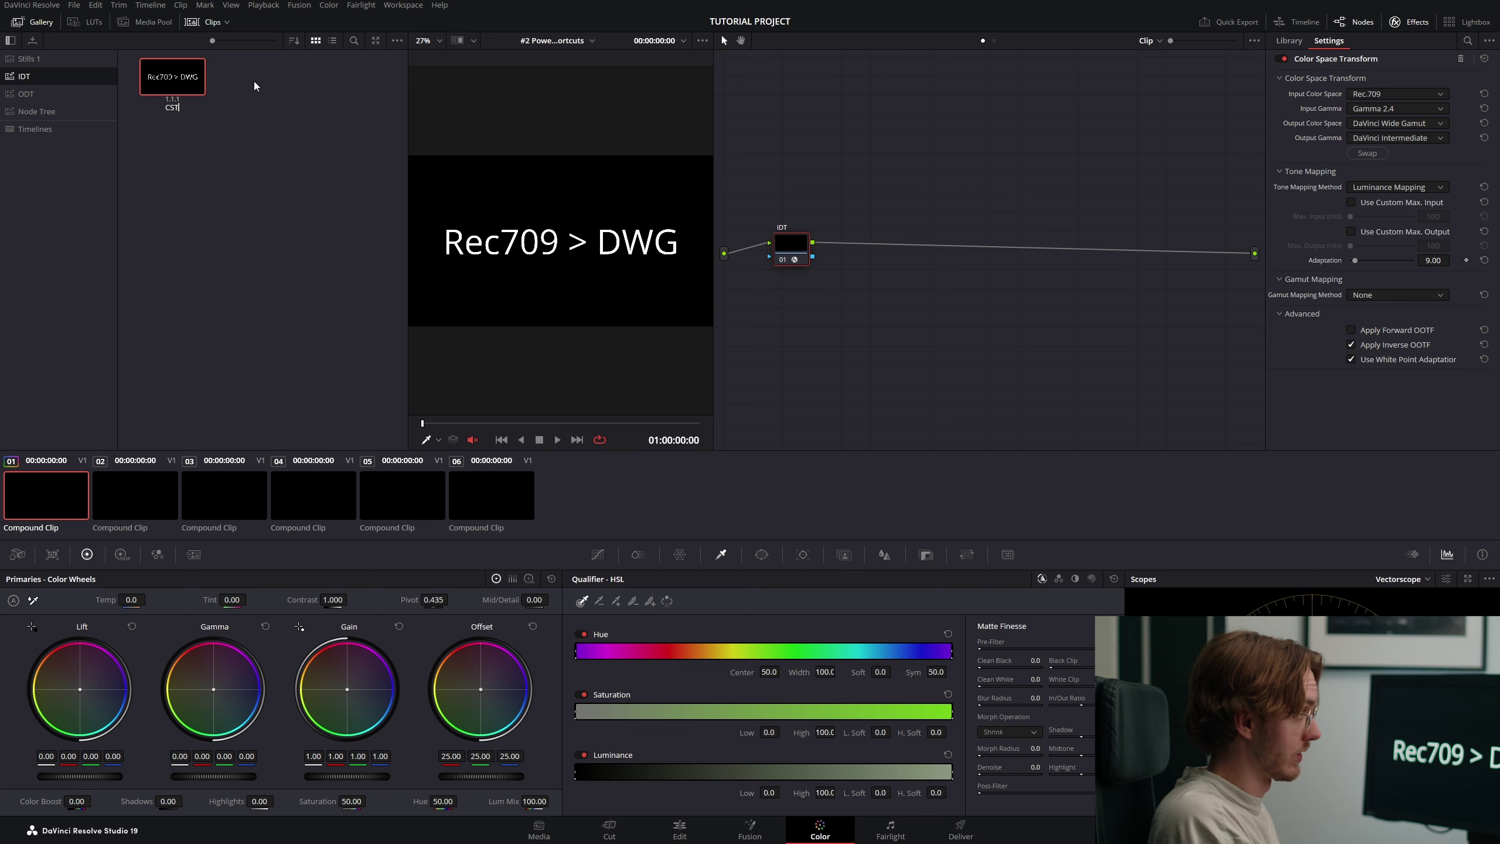
pyautogui.write(' R709 > DWG')
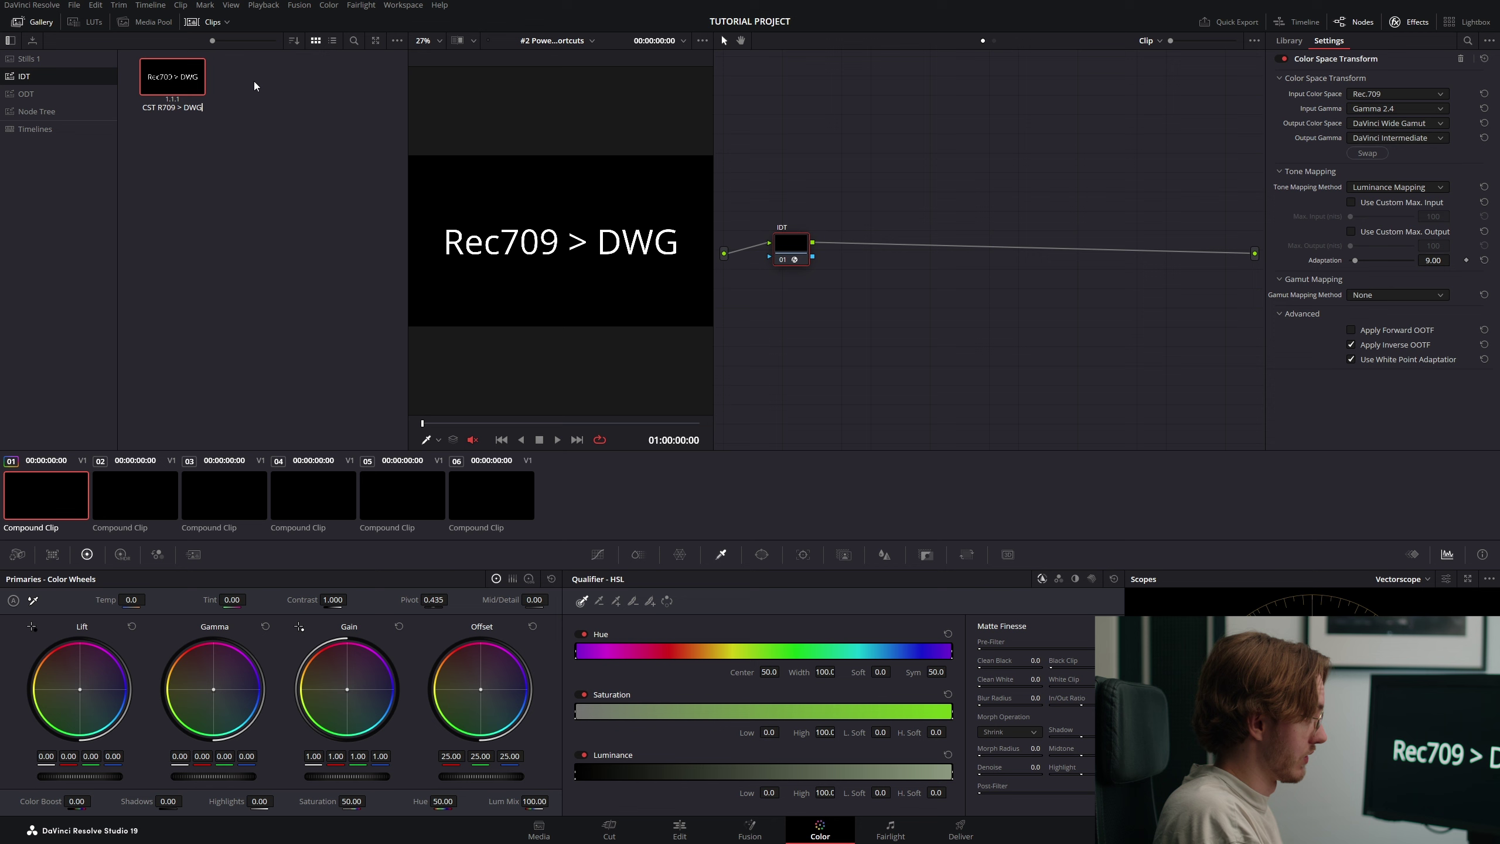
pyautogui.press('Return')
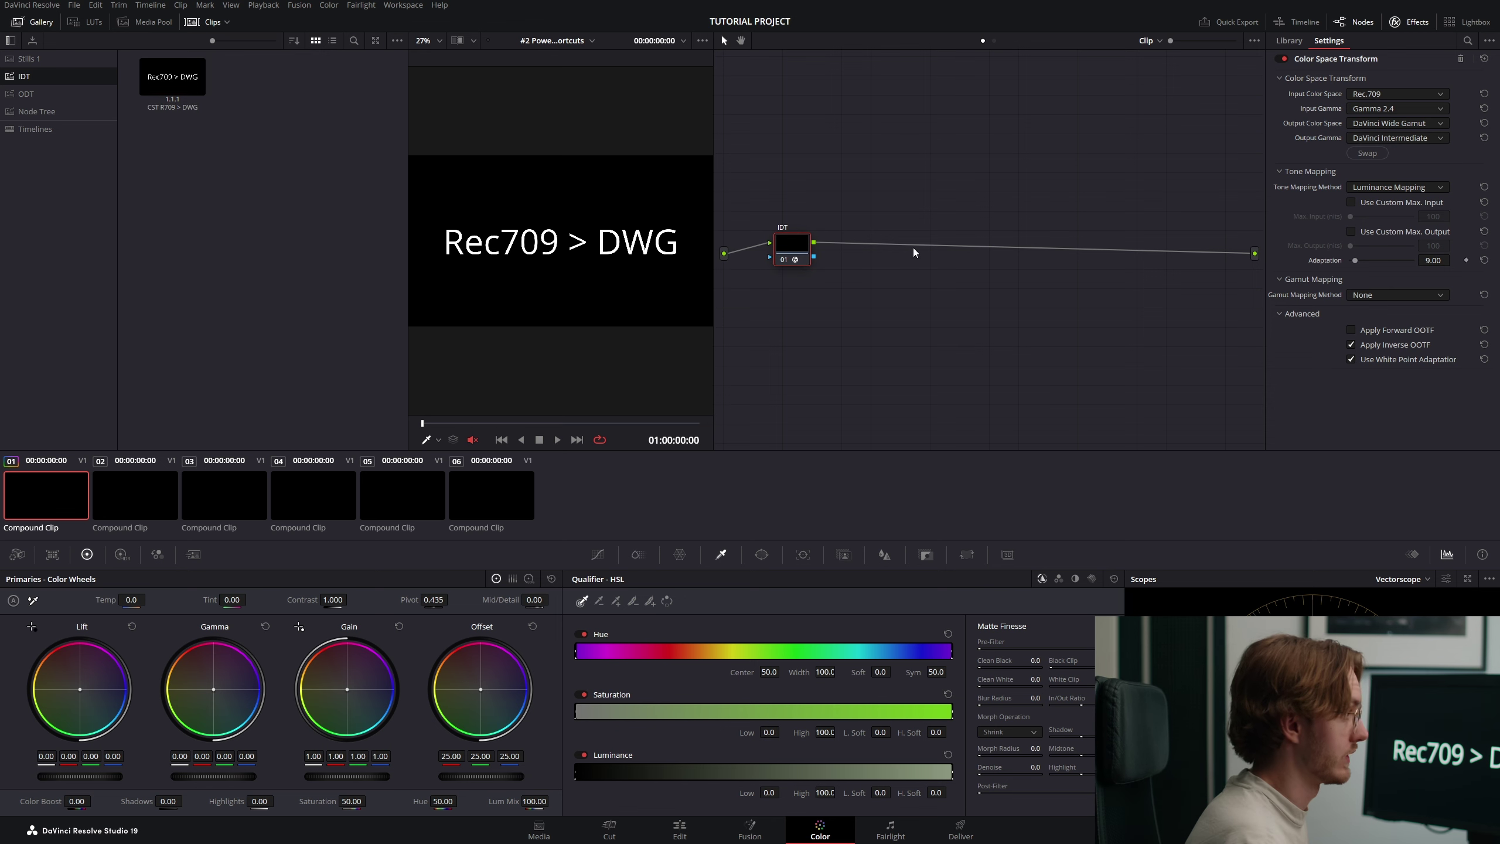
pyautogui.moveTo(806, 239); pyautogui.dragTo(802, 235)
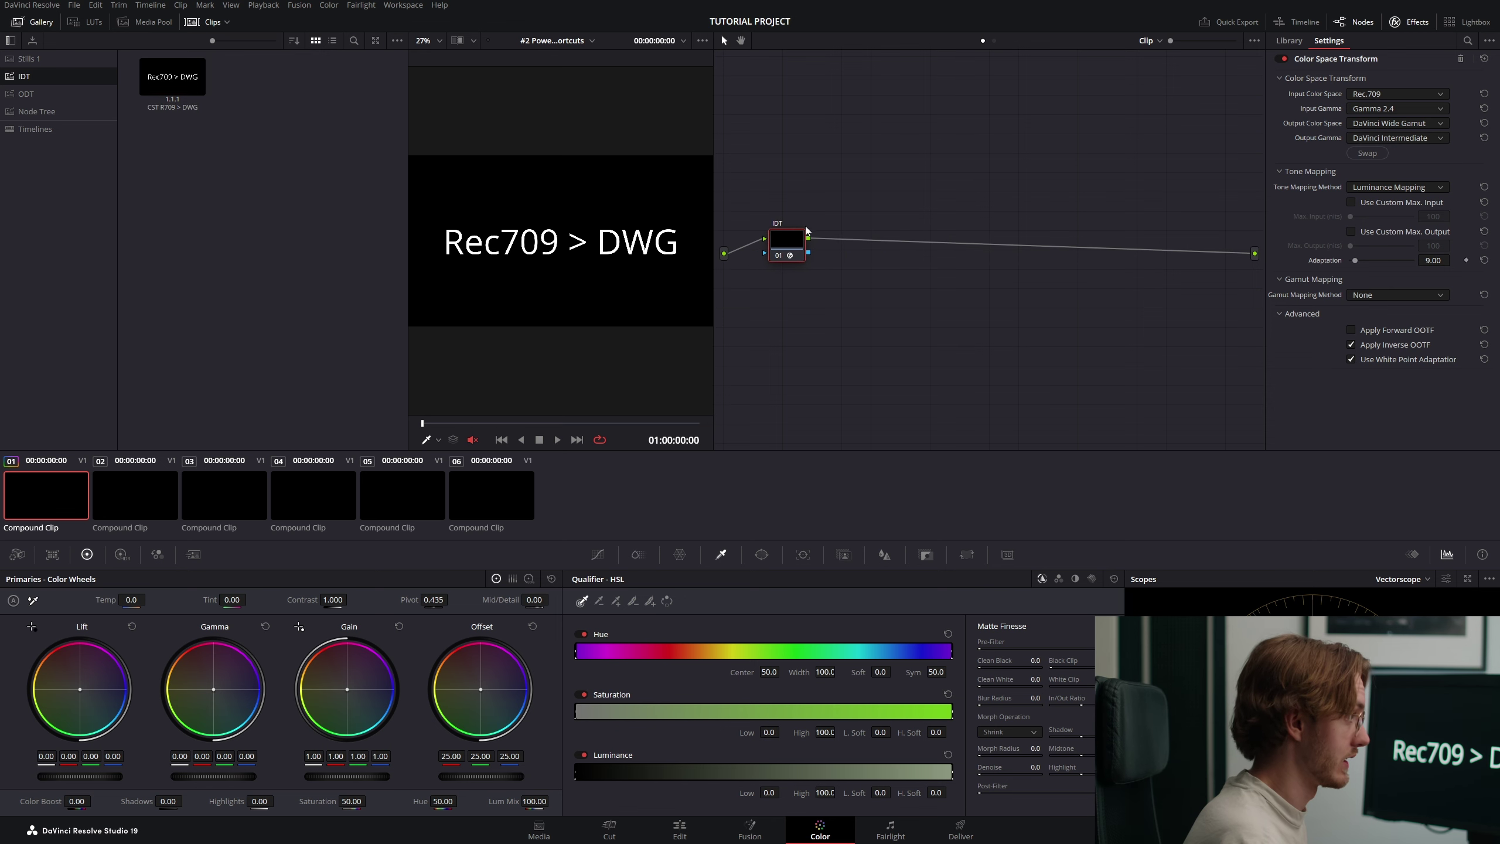
# - On the Log3G10 > DWG clip, set the Color Space Transform's input to REDWideGamutRGB and RED Log3G10, and its tone mapping to None
pyautogui.click(130, 502)
pyautogui.moveTo(852, 177); pyautogui.dragTo(794, 255)
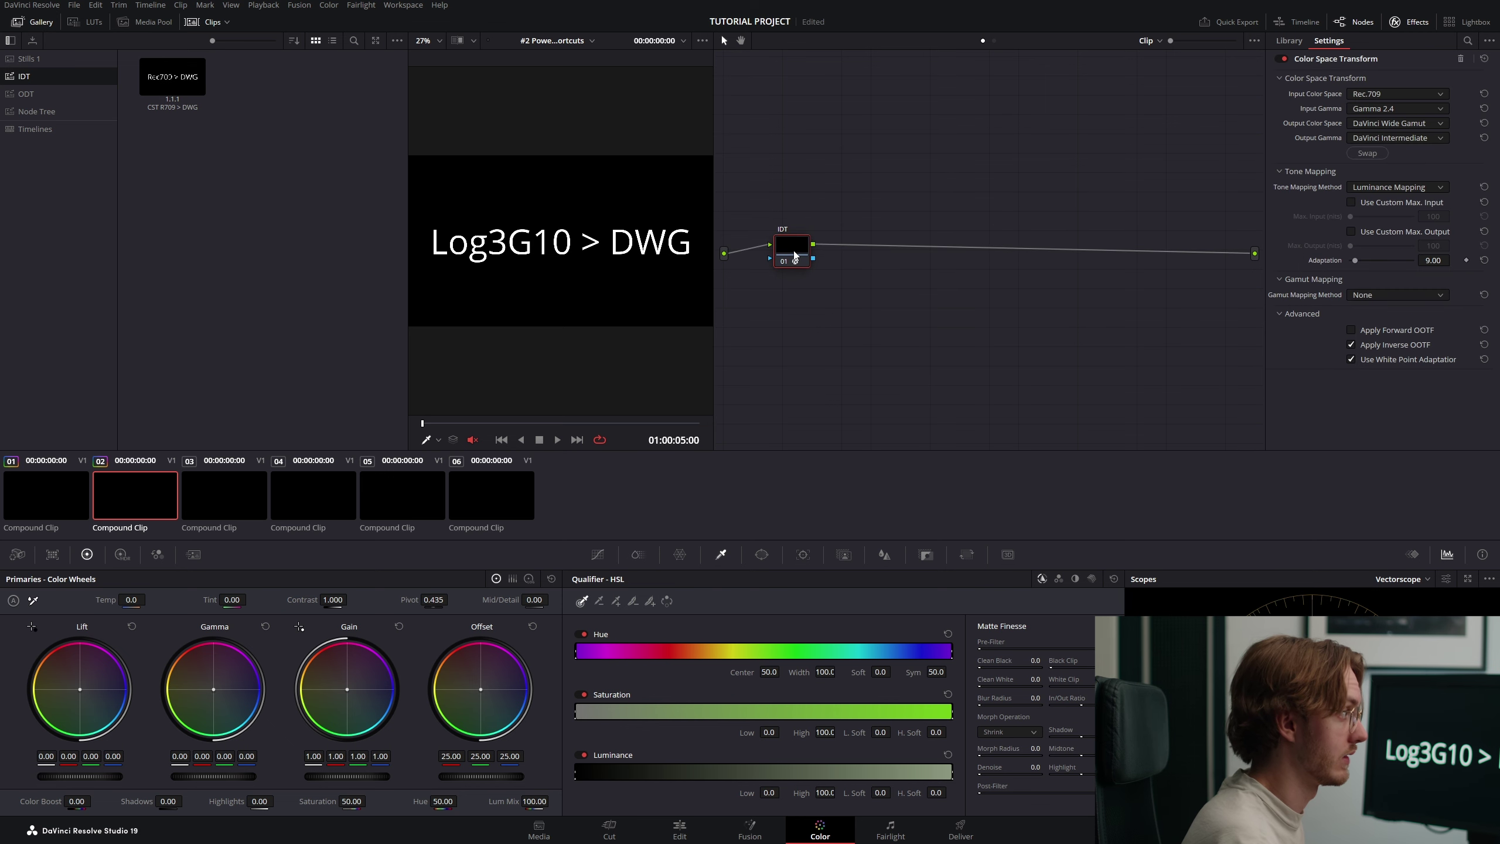
pyautogui.click(1375, 93)
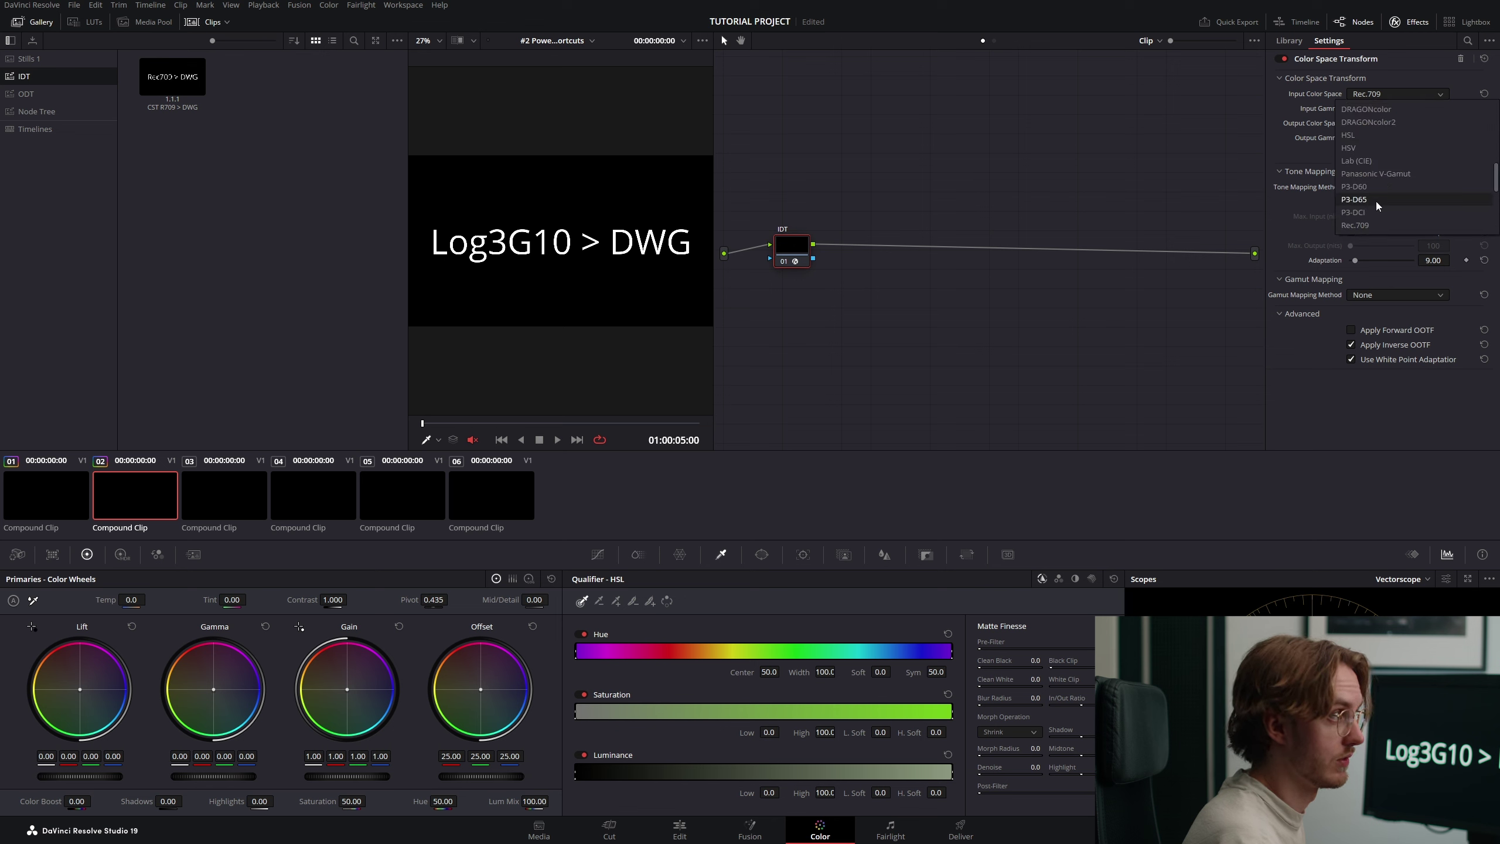
pyautogui.scroll(-3, 1379, 179)
pyautogui.click(1383, 226)
pyautogui.click(1383, 108)
pyautogui.scroll(-6, 1379, 225)
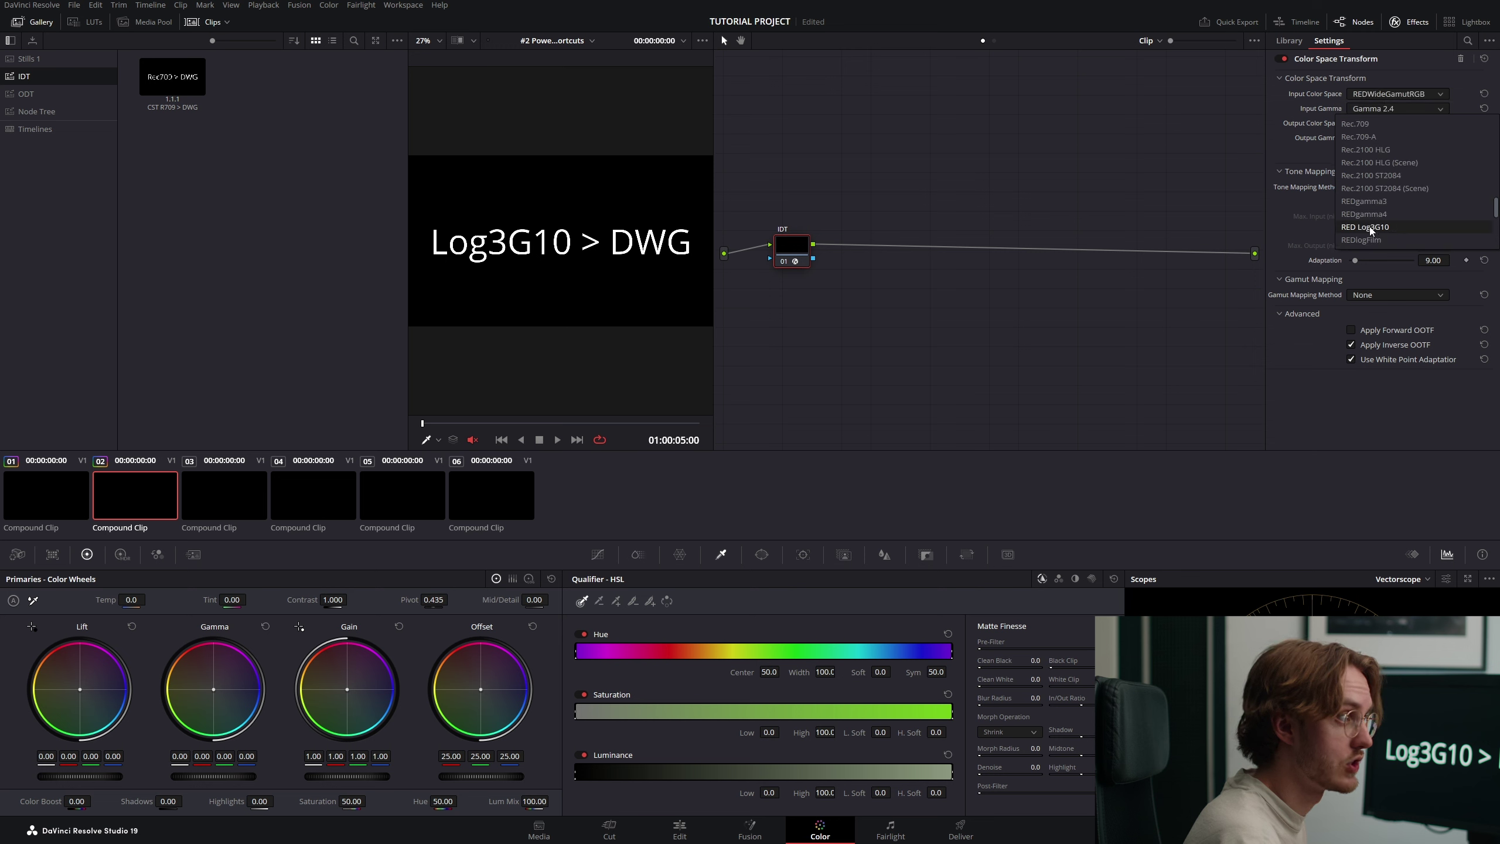
pyautogui.click(1371, 228)
pyautogui.click(1359, 188)
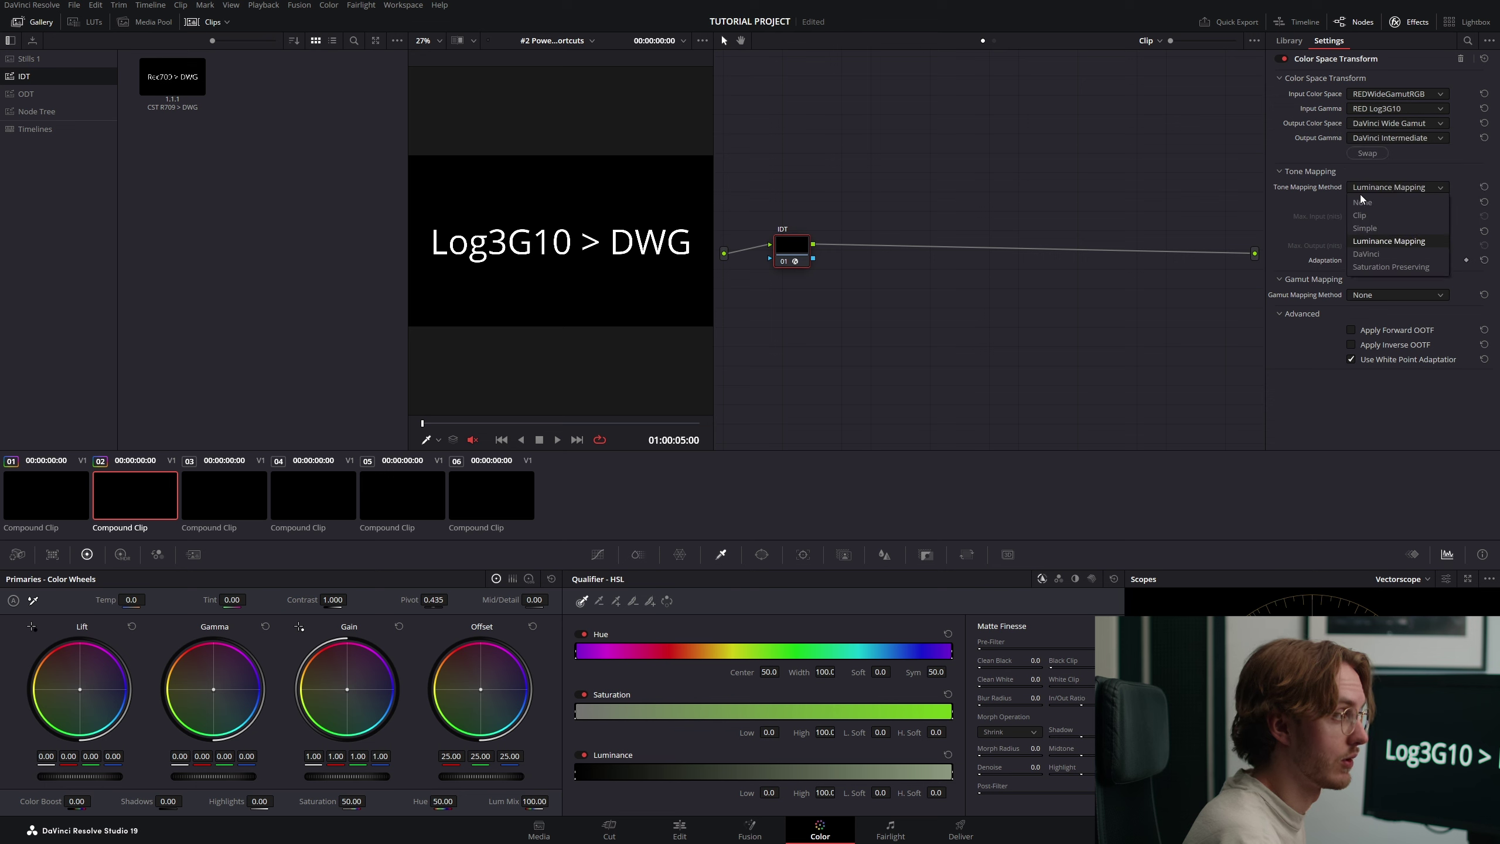
pyautogui.click(1385, 201)
pyautogui.moveTo(797, 255); pyautogui.dragTo(796, 253)
# - Grab a still of the Log3G10 > DWG clip into the IDT album and label it "CST Log3G10 > DWG"
pyautogui.rightClick(550, 242)
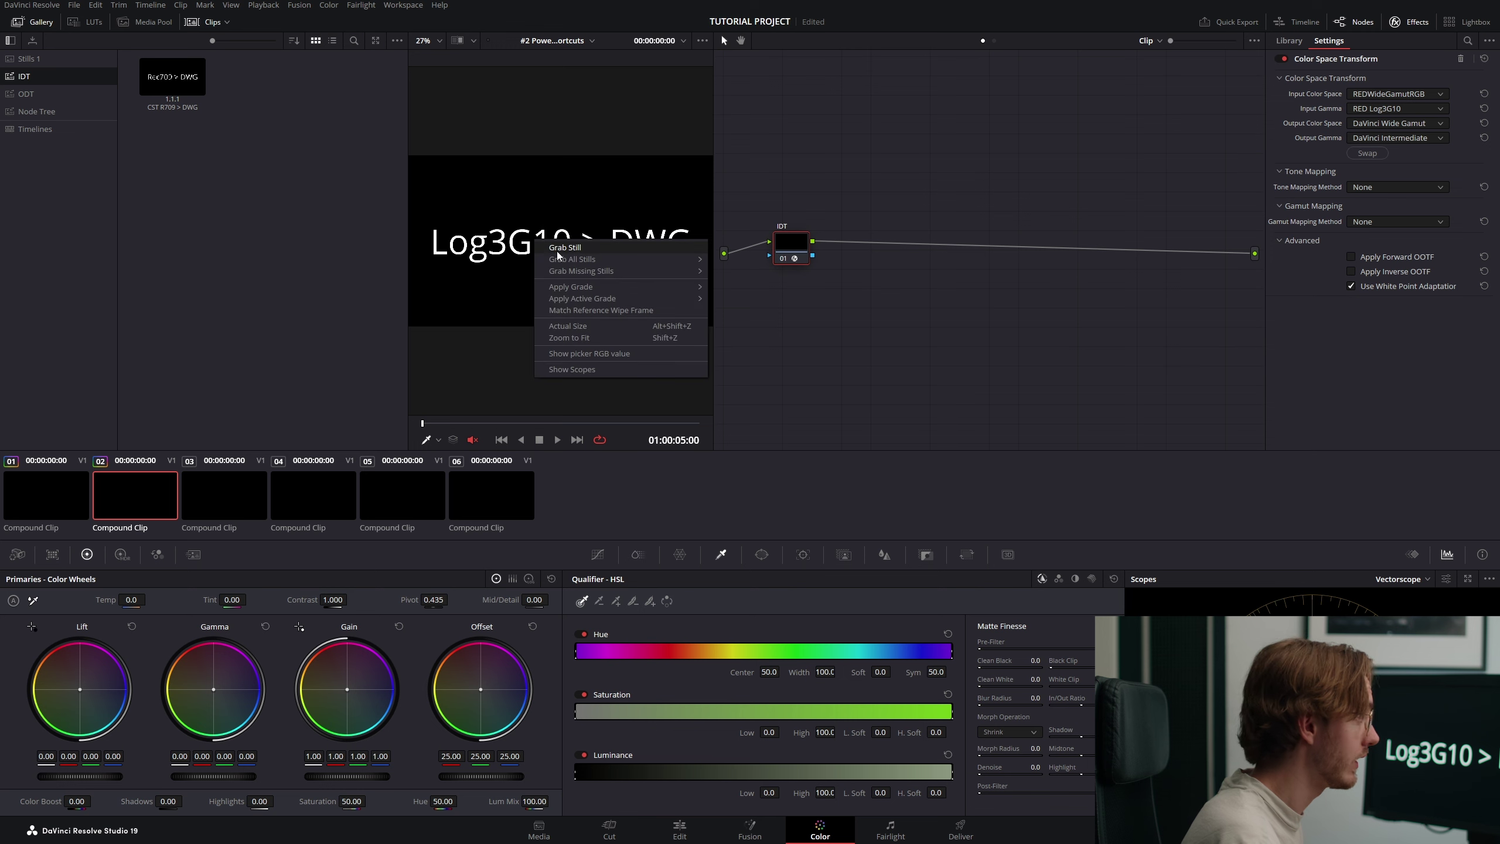
pyautogui.click(566, 248)
pyautogui.rightClick(261, 81)
pyautogui.click(298, 184)
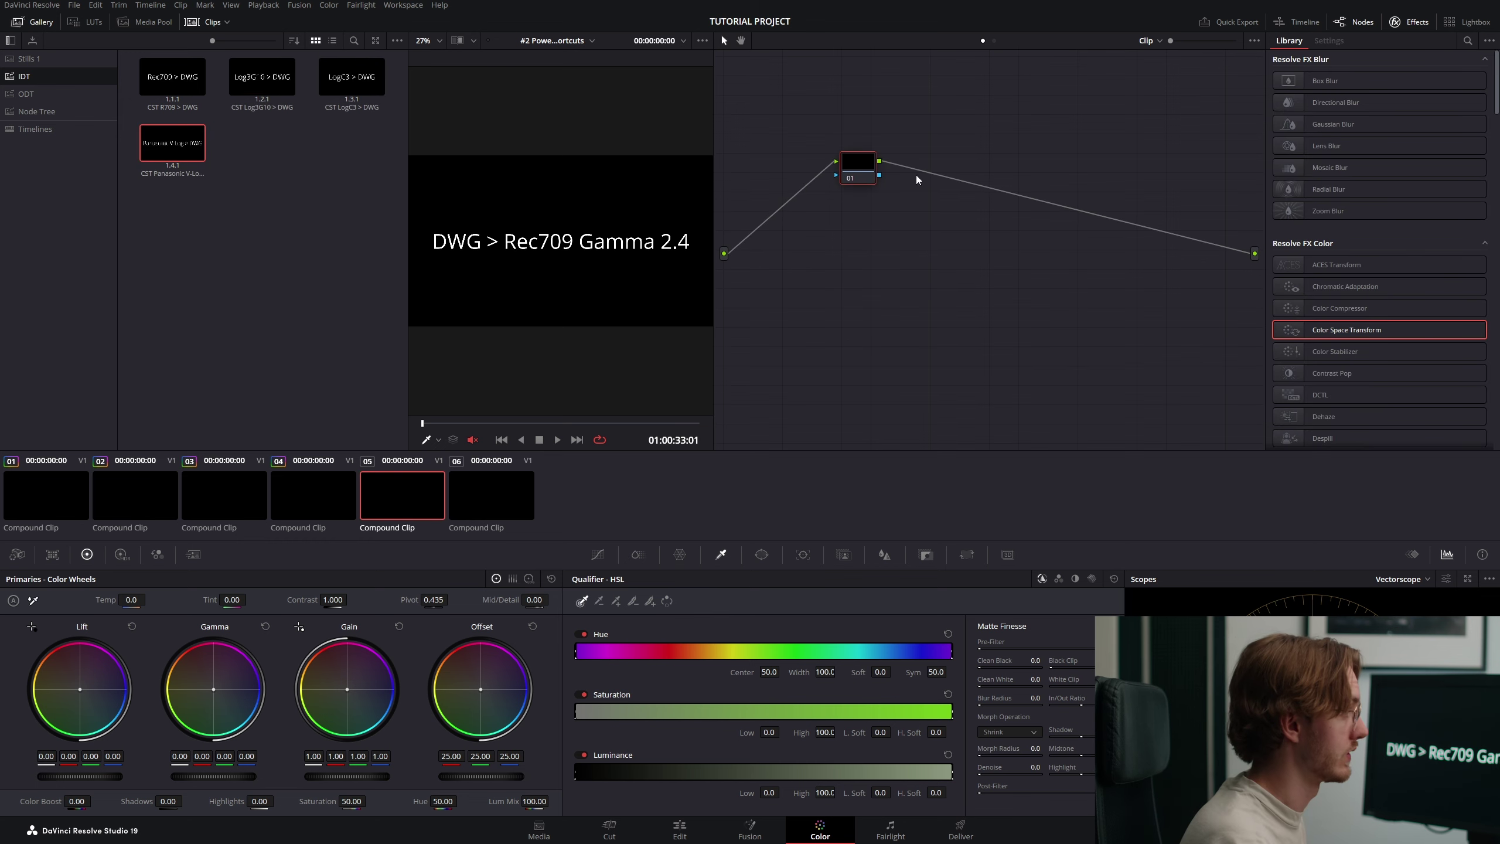
# - On the DWG > Rec709 Gamma 2.4 clip, label the node "ODT" and set its transform from DaVinci Wide Gamut and Intermediate to Rec.709 and Gamma 2.4
pyautogui.moveTo(854, 159); pyautogui.dragTo(787, 243)
pyautogui.write('ODT')
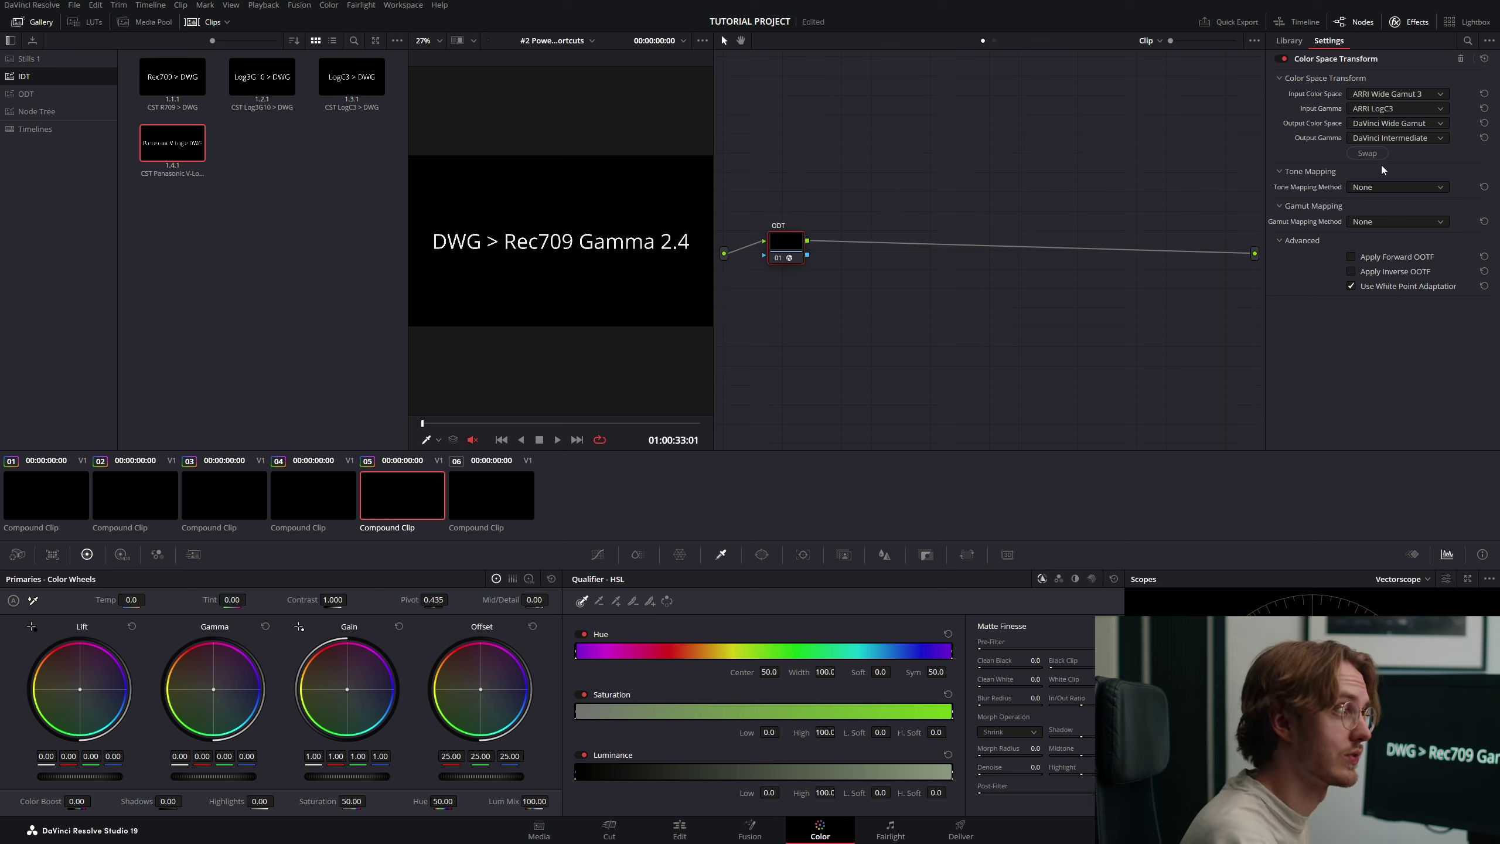
pyautogui.click(1362, 153)
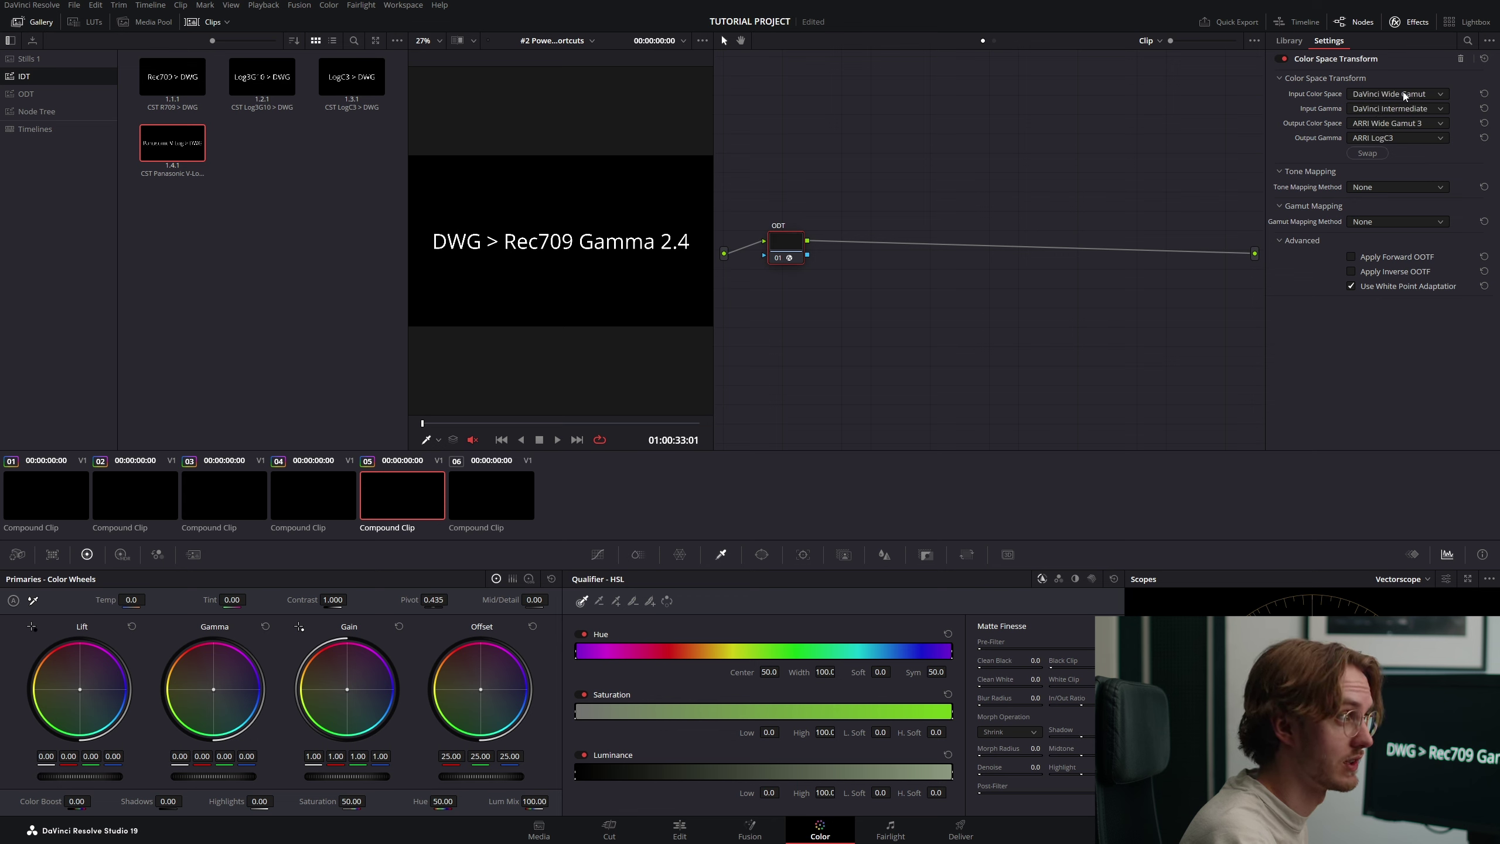
pyautogui.click(1376, 125)
pyautogui.click(1364, 253)
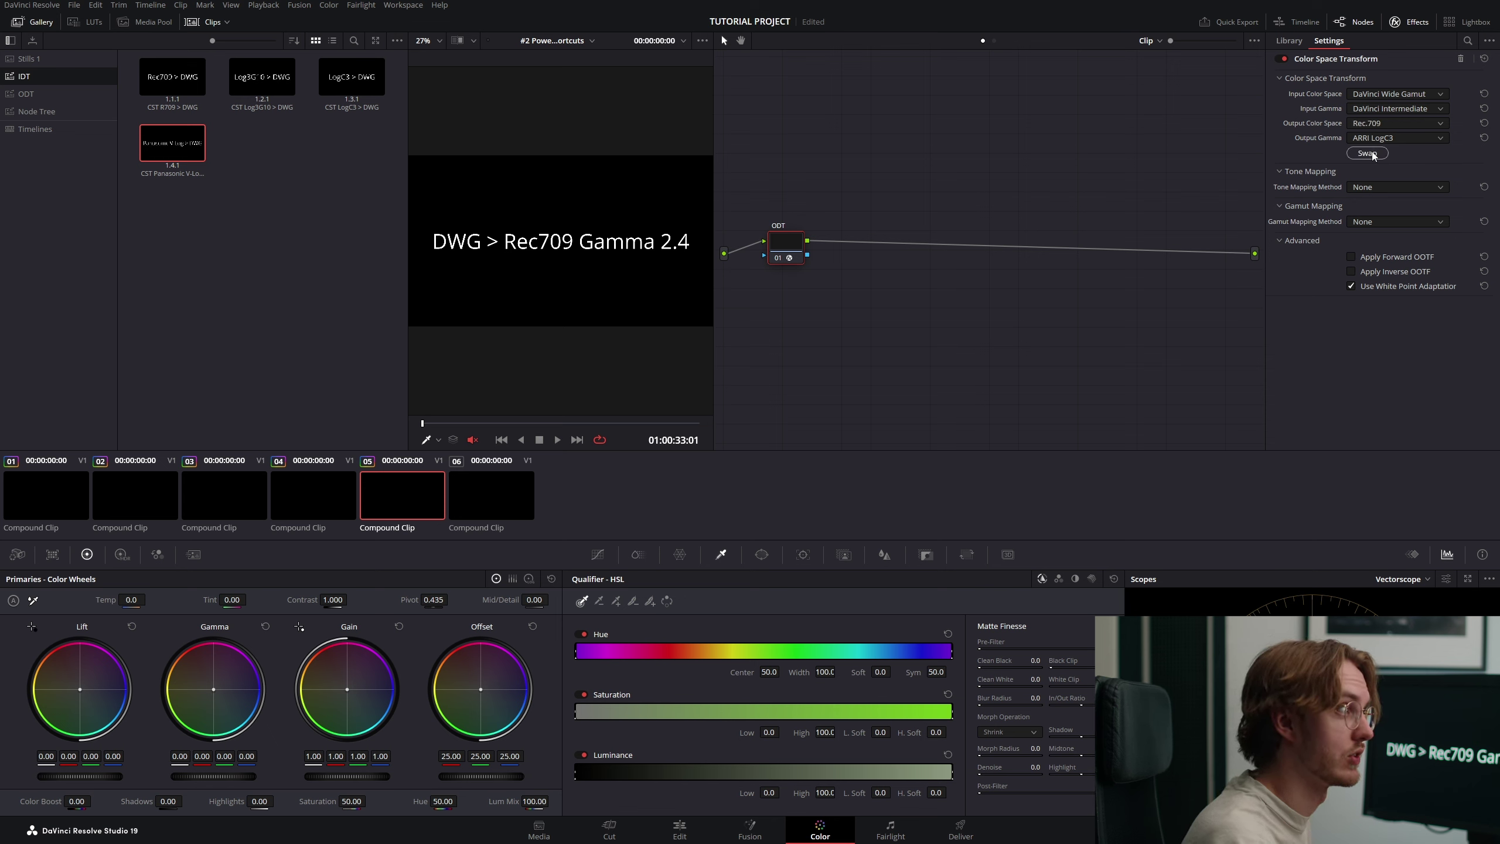
pyautogui.click(1366, 138)
pyautogui.scroll(-2, 1383, 215)
pyautogui.click(1381, 200)
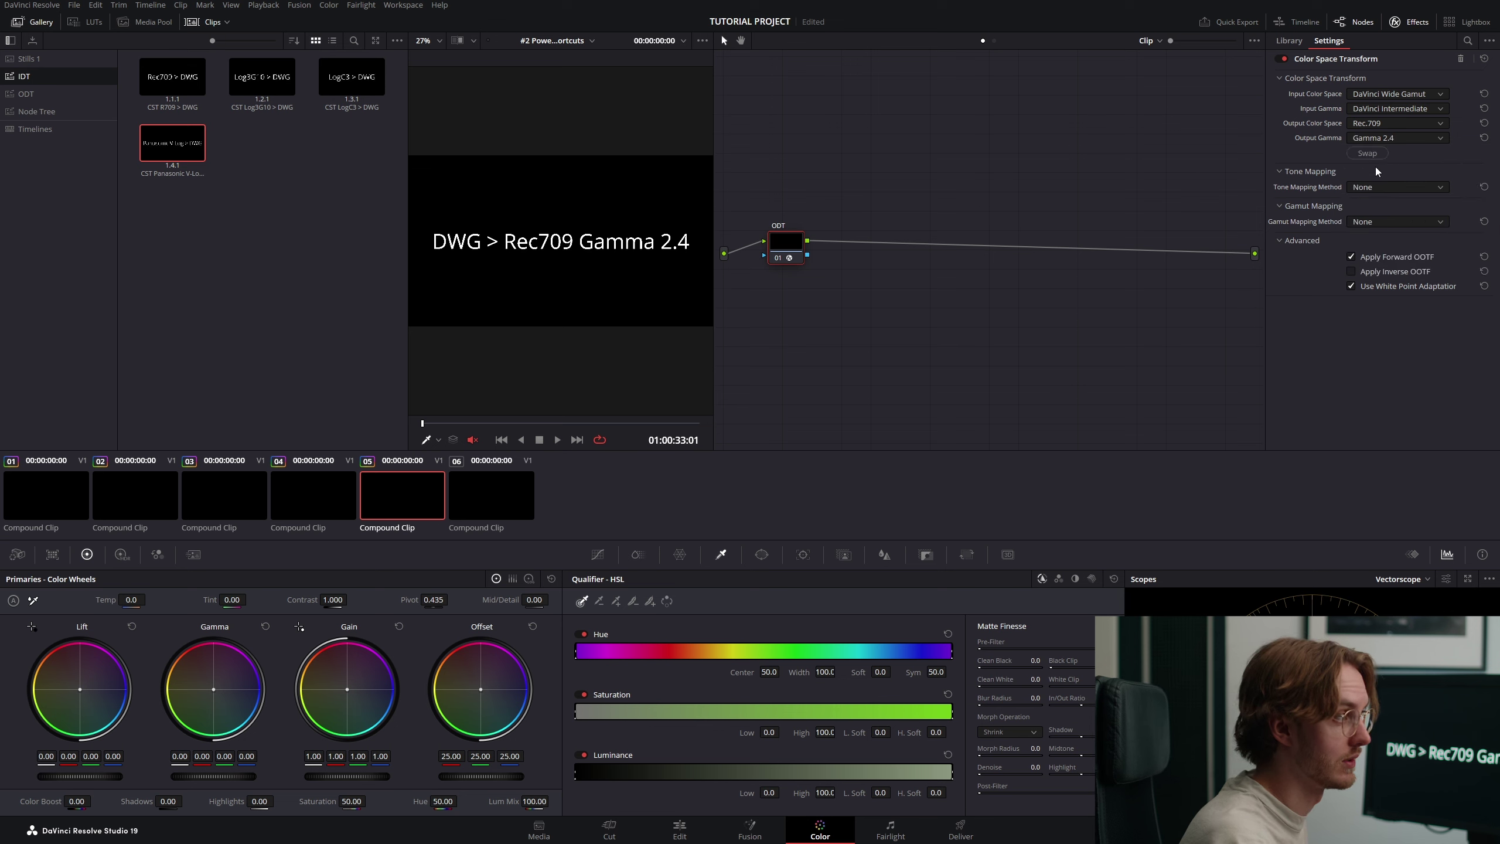
# - Set the ODT transform's tone mapping to Luminance Mapping with a custom maximum input of 10000 nits and a custom maximum output of 100 nits
pyautogui.click(1381, 188)
pyautogui.click(1362, 242)
pyautogui.click(1351, 203)
pyautogui.moveTo(1350, 217); pyautogui.dragTo(1425, 218)
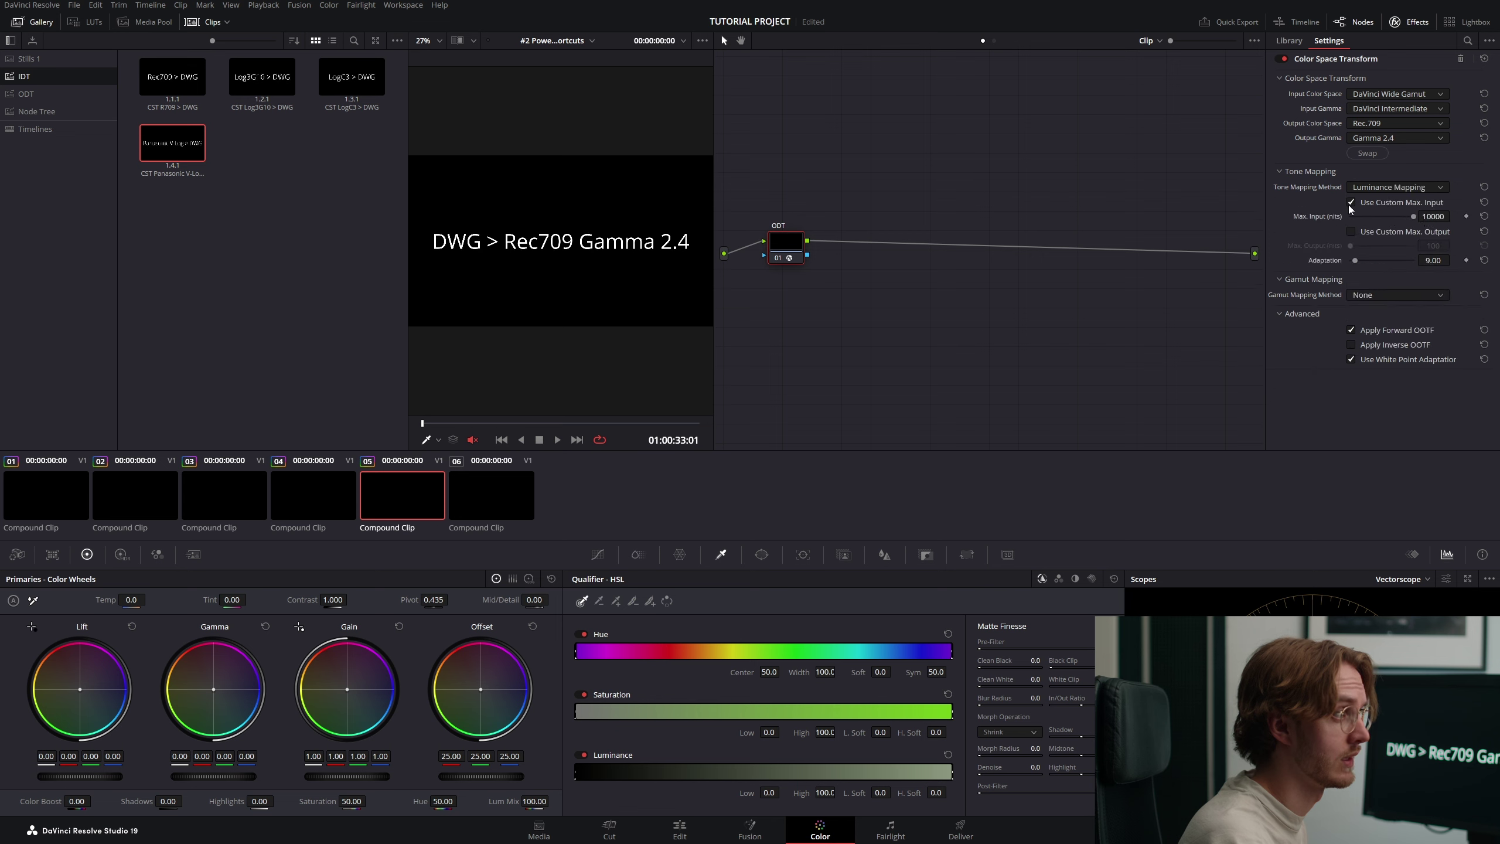
pyautogui.click(1351, 232)
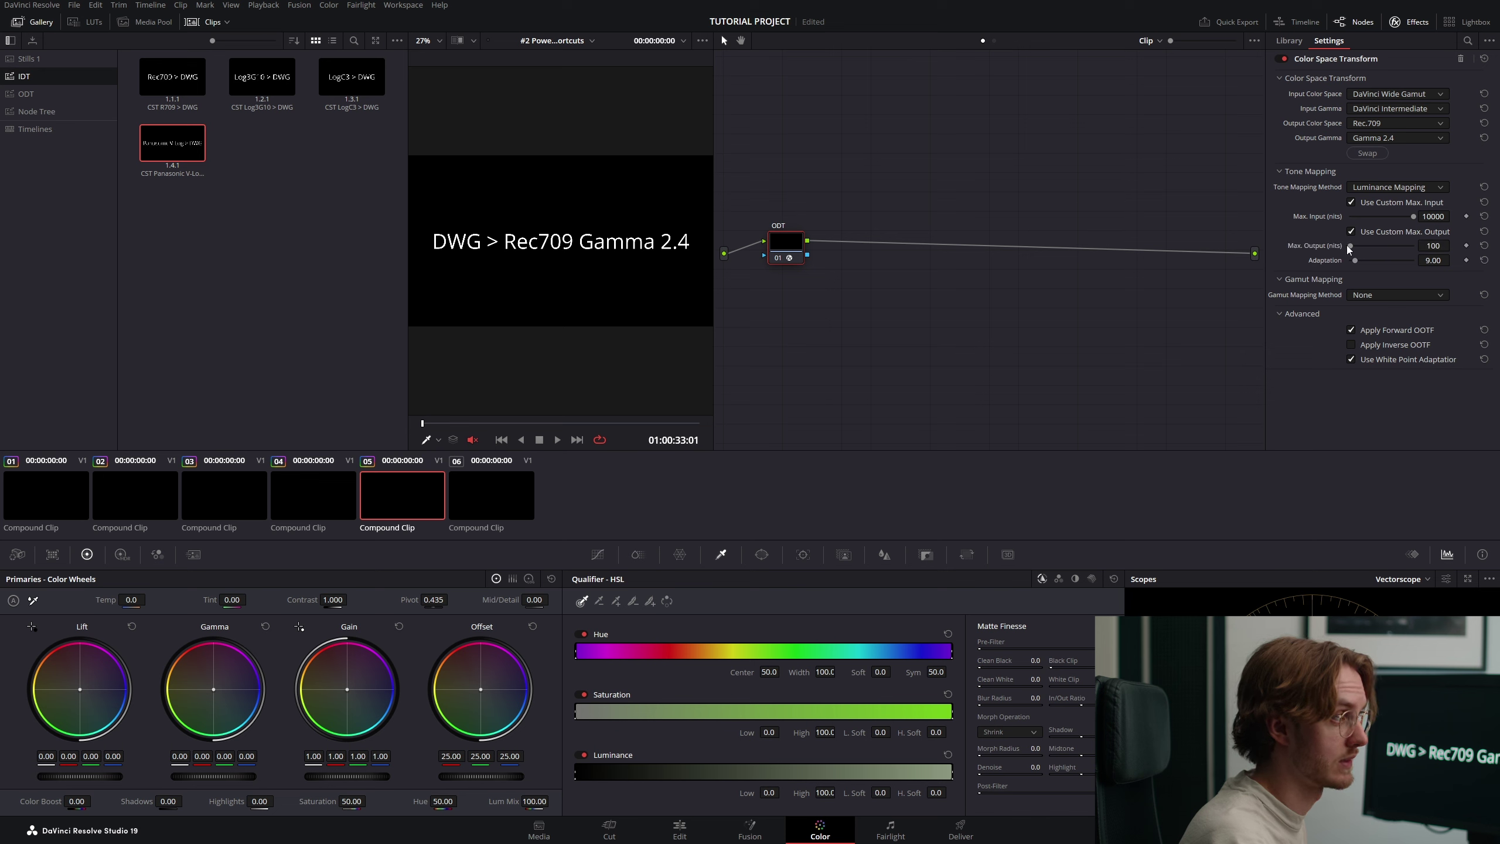
# - Set the ODT transform's gamut mapping method to Saturation Compression
pyautogui.click(1384, 294)
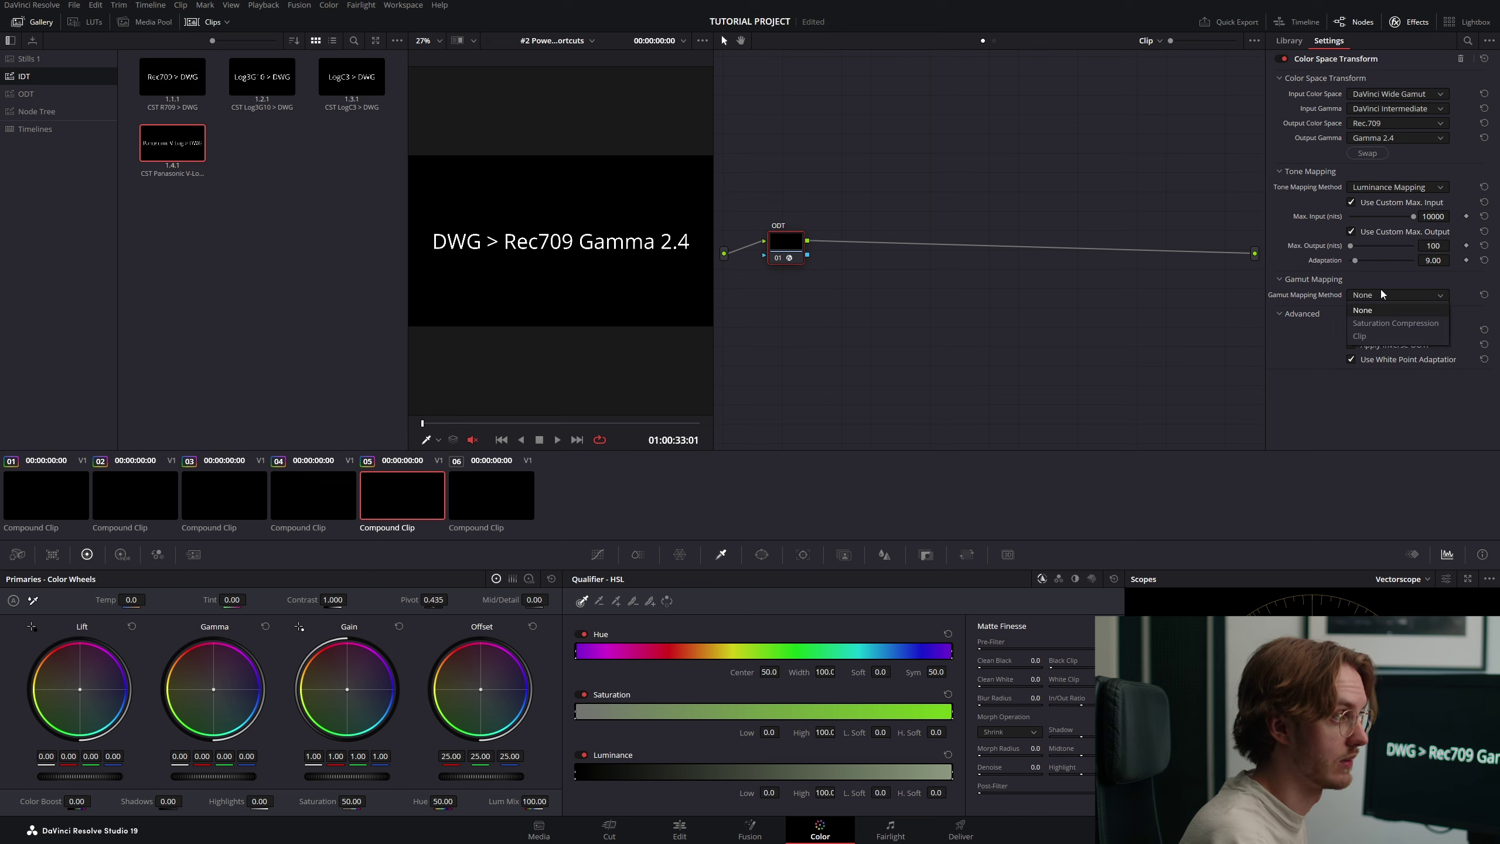
pyautogui.click(1372, 324)
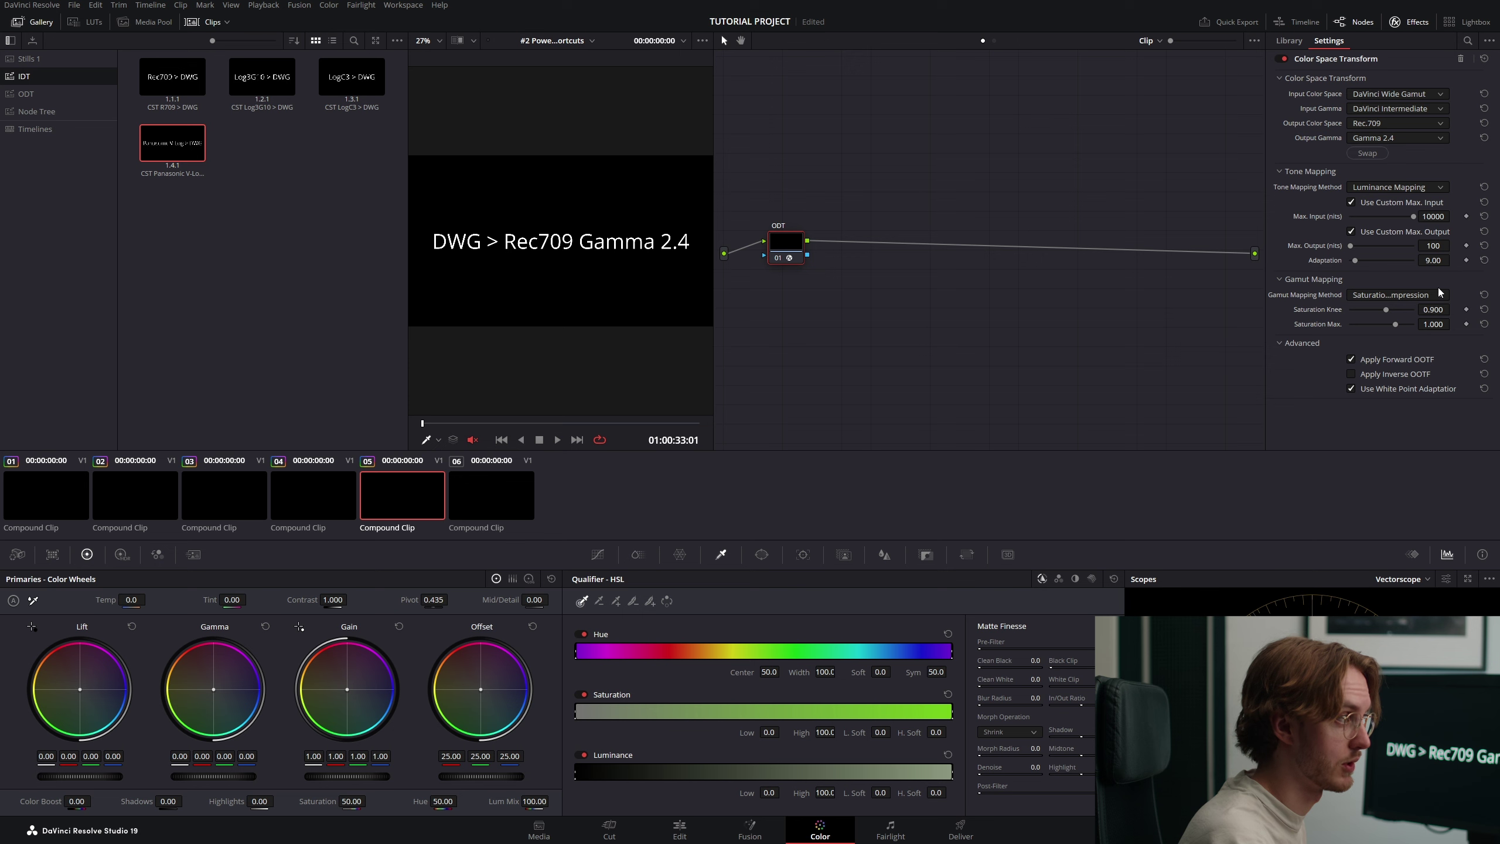
pyautogui.moveTo(778, 251); pyautogui.dragTo(783, 252)
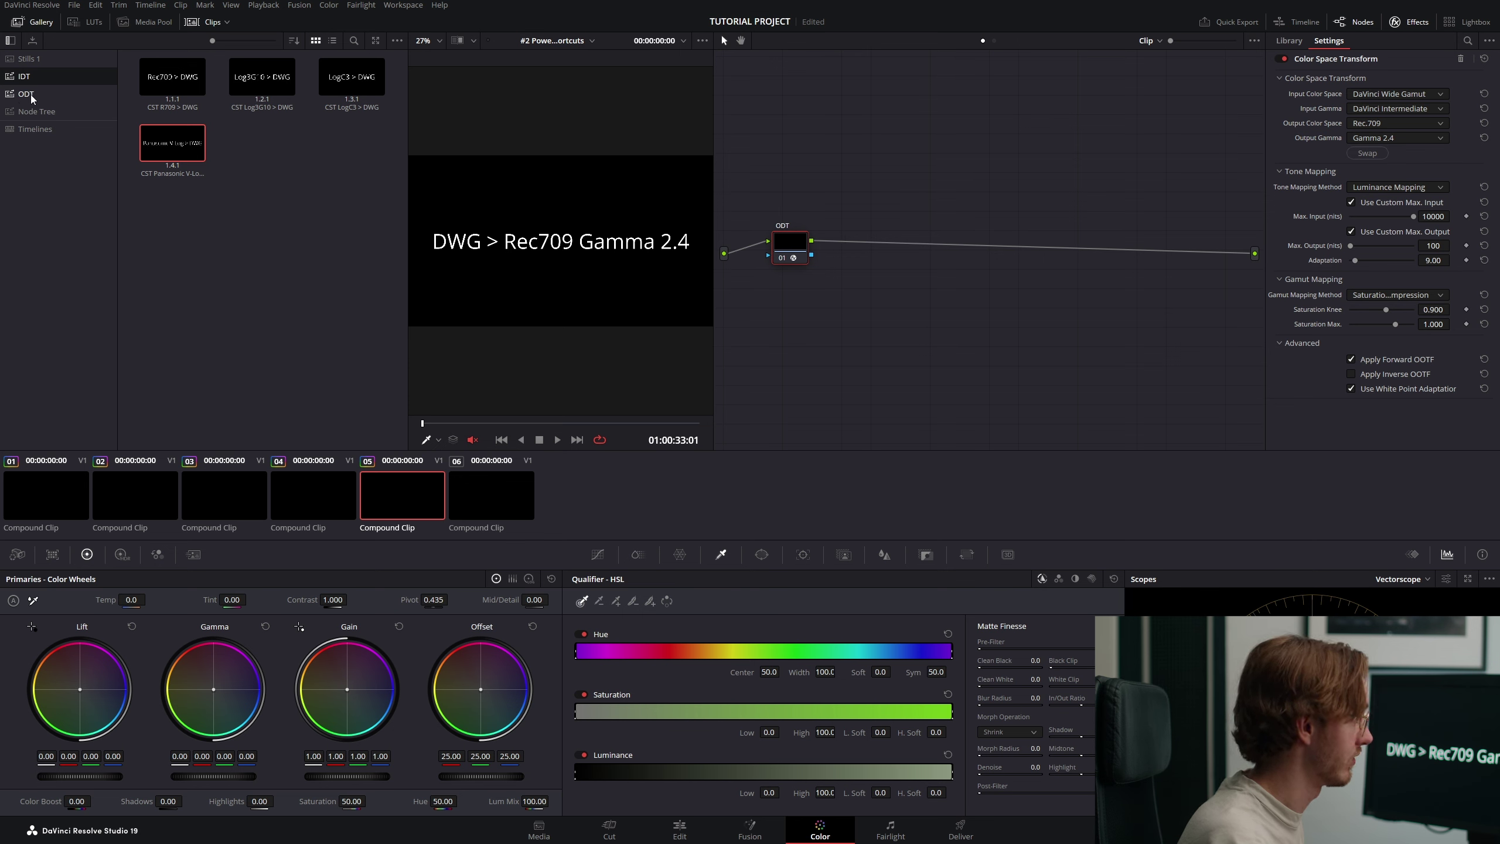
# - Grab a still of the ODT grade into the ODT album and label it "DWG > Rec709 2.4"
pyautogui.click(32, 96)
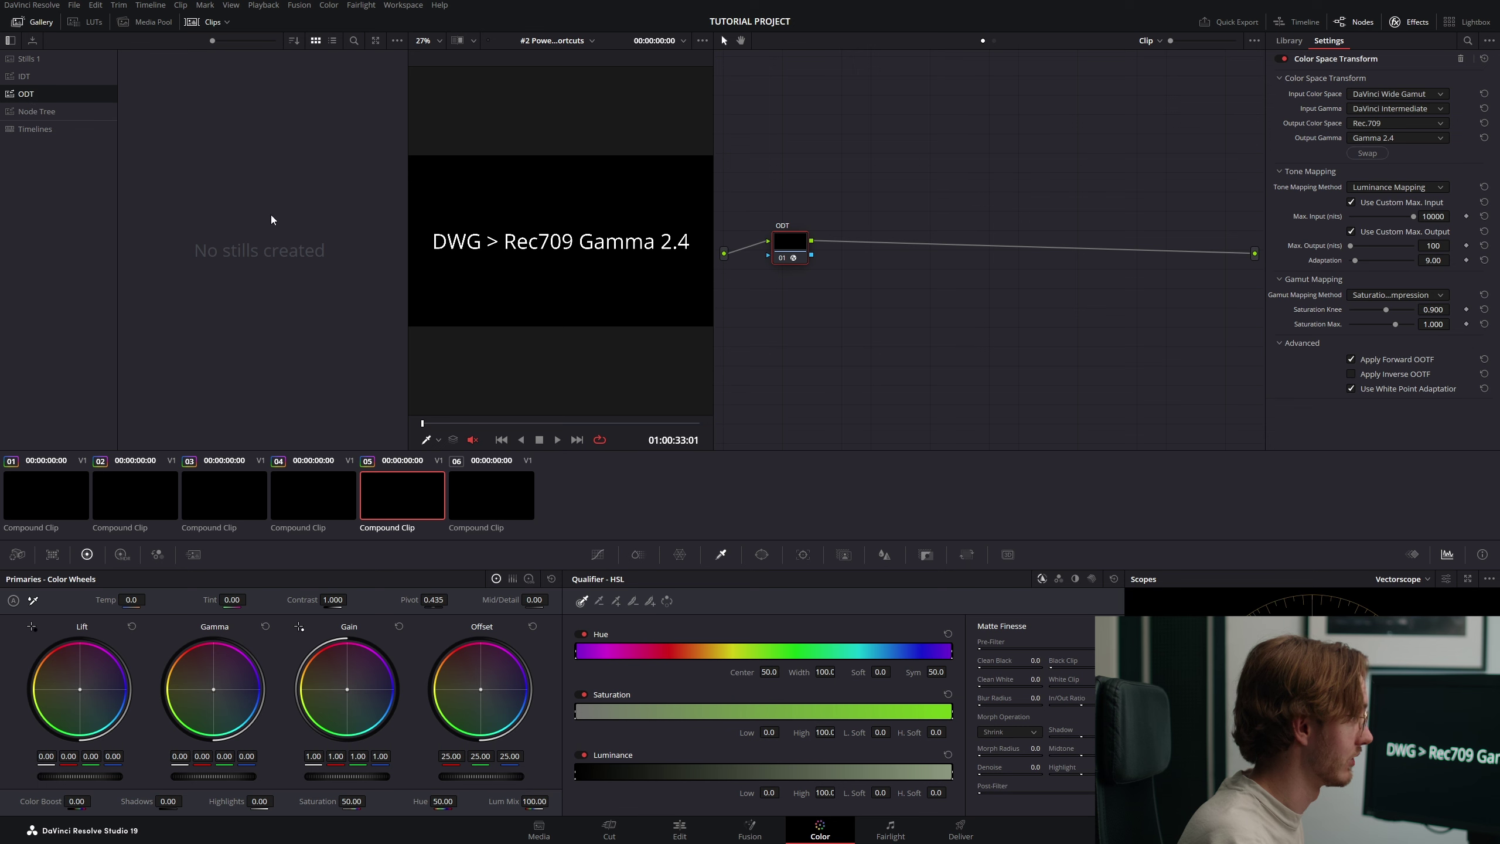
pyautogui.rightClick(602, 248)
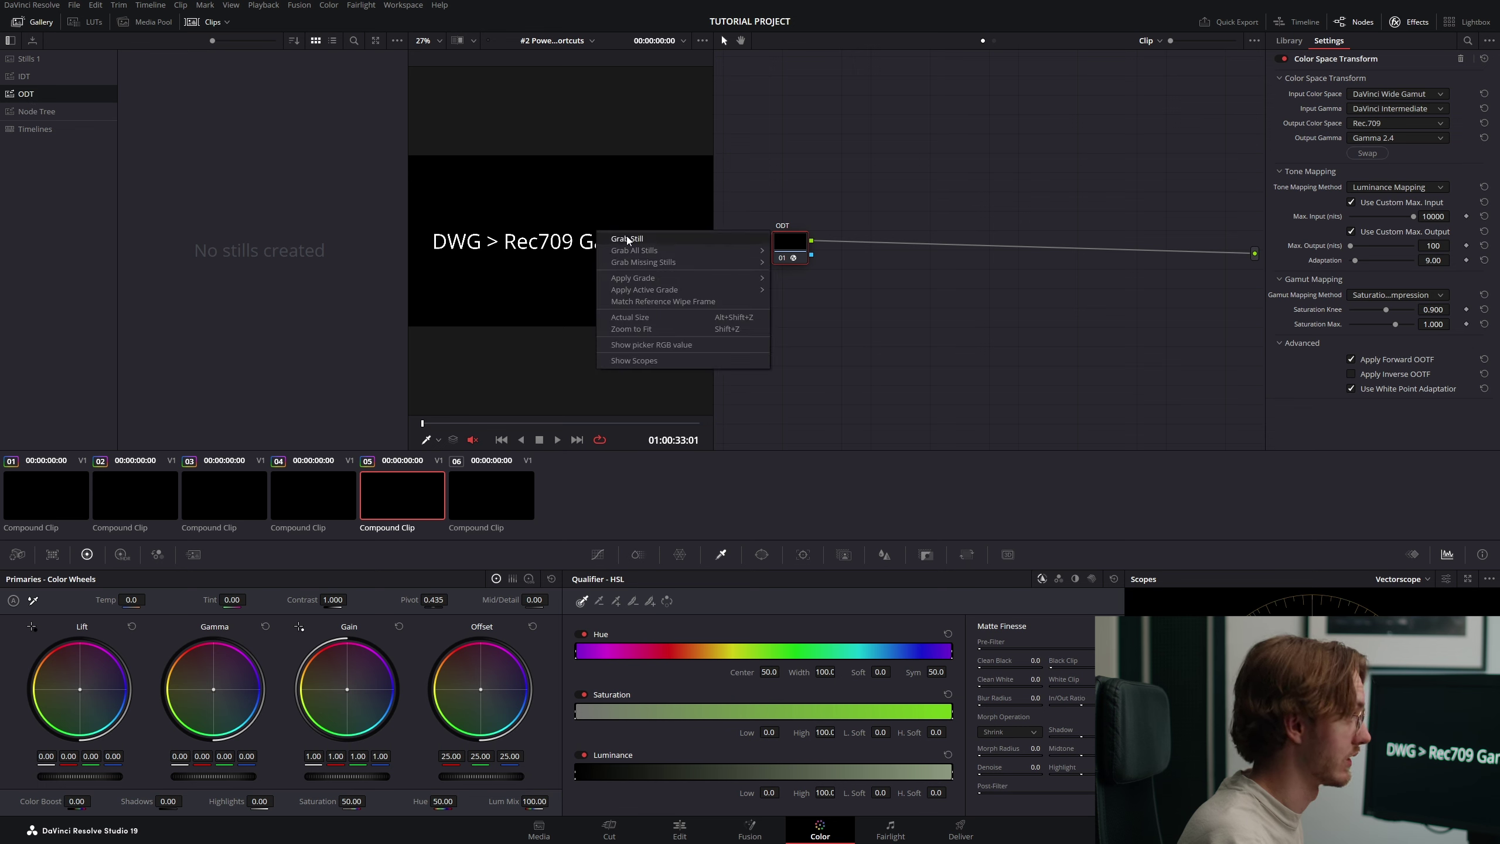
pyautogui.click(628, 239)
pyautogui.rightClick(177, 83)
pyautogui.press('Escape')
# - Grab a still of the Node Tree clip's node layout into the Node Tree album and label it "Node Tree"
pyautogui.click(492, 495)
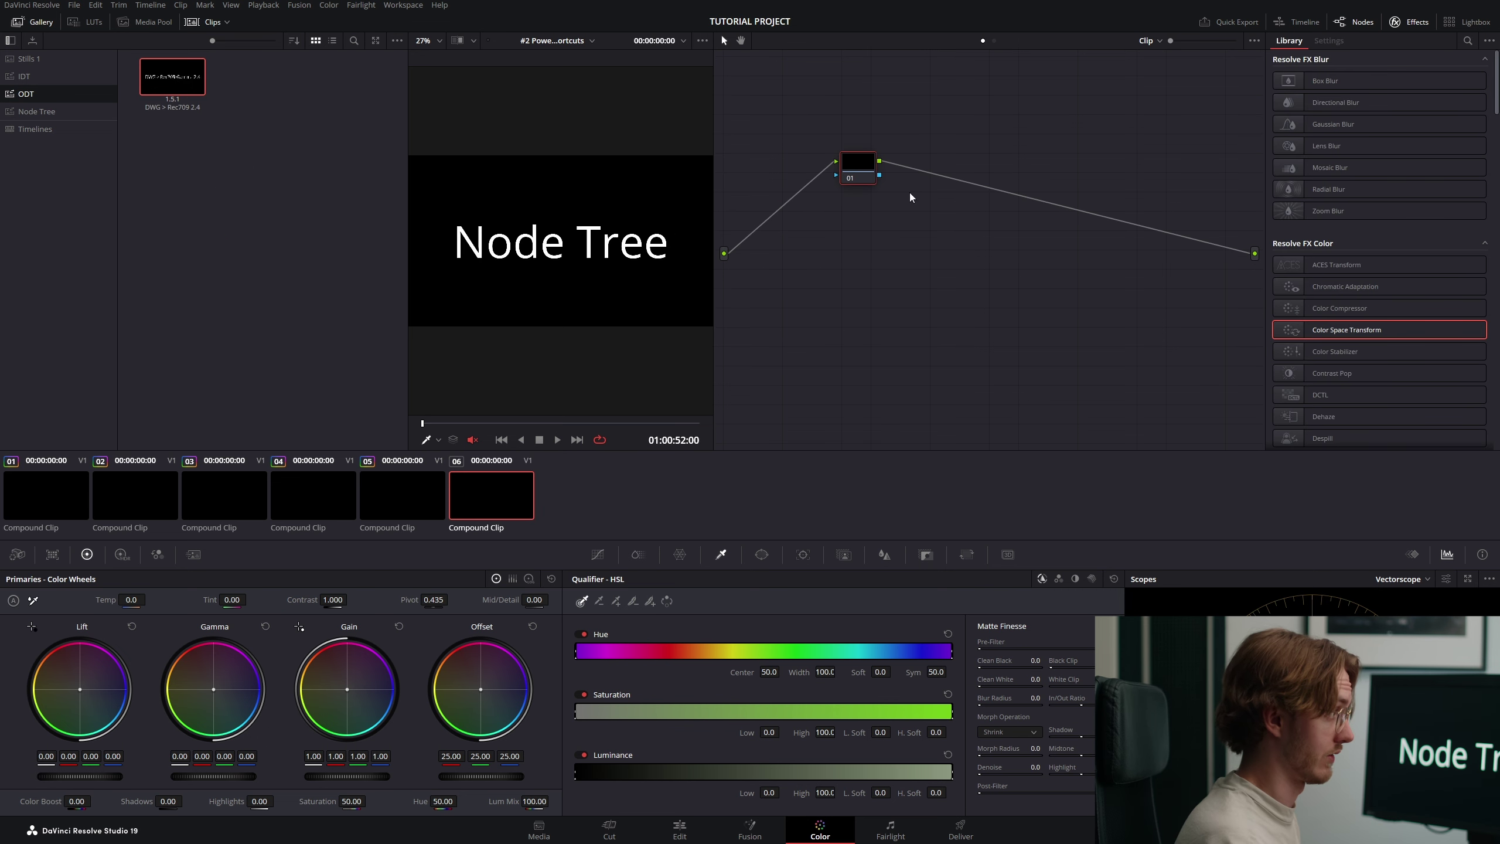
pyautogui.click(36, 112)
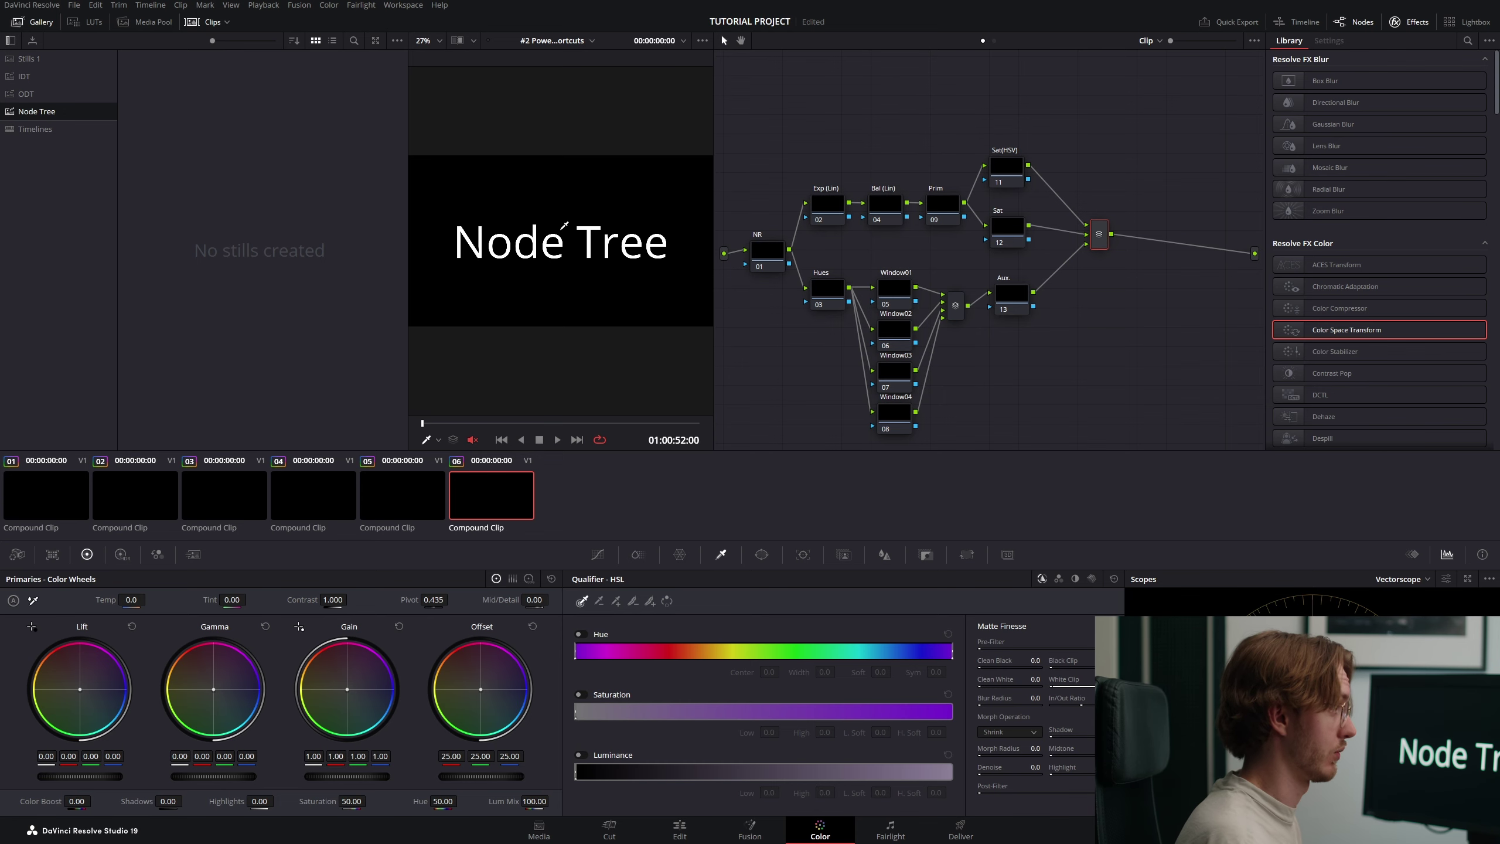
pyautogui.rightClick(530, 234)
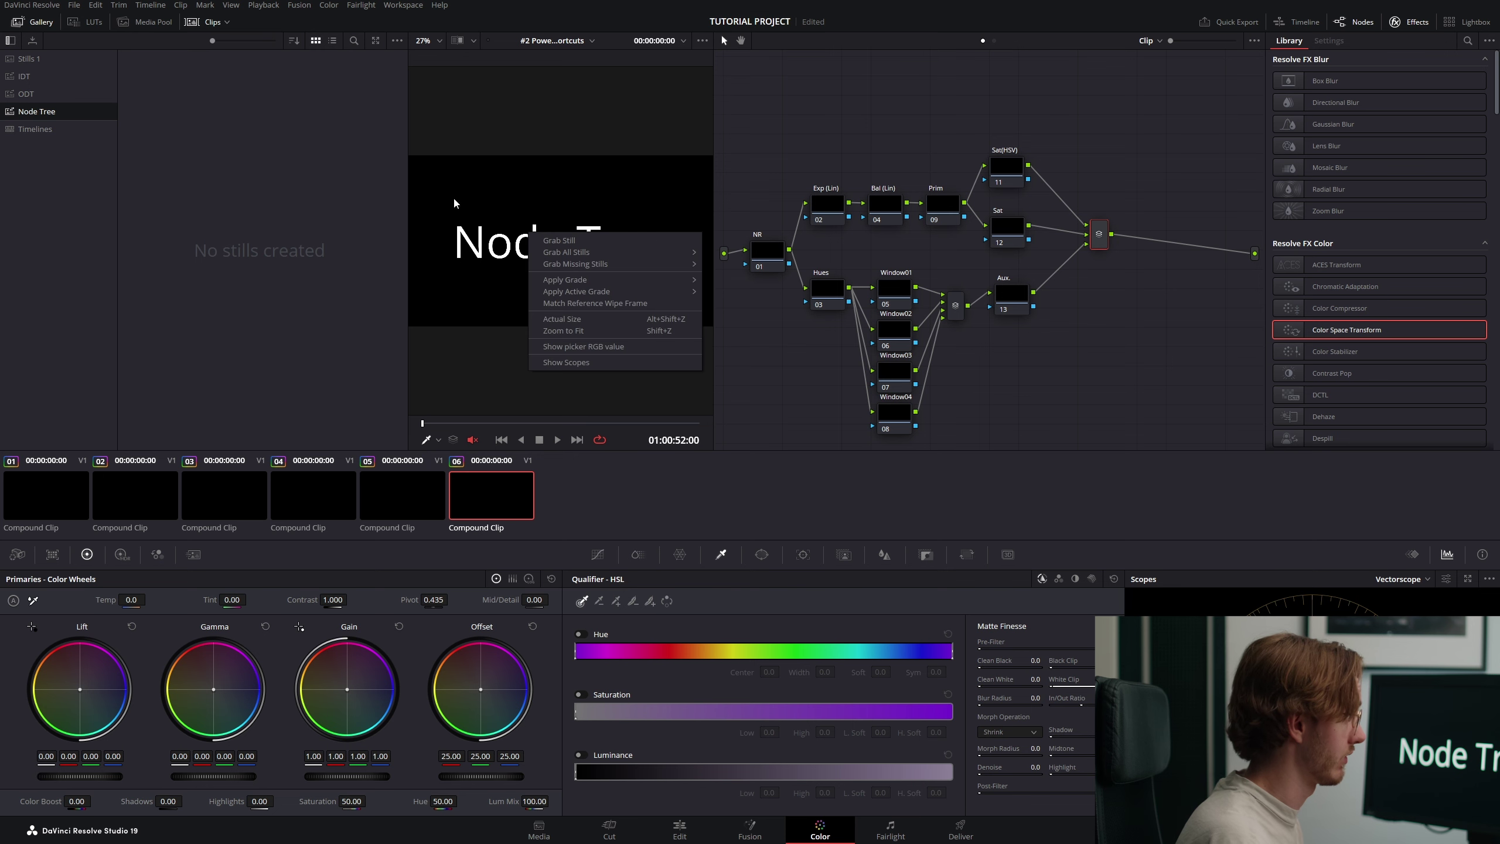
pyautogui.click(555, 236)
pyautogui.rightClick(188, 85)
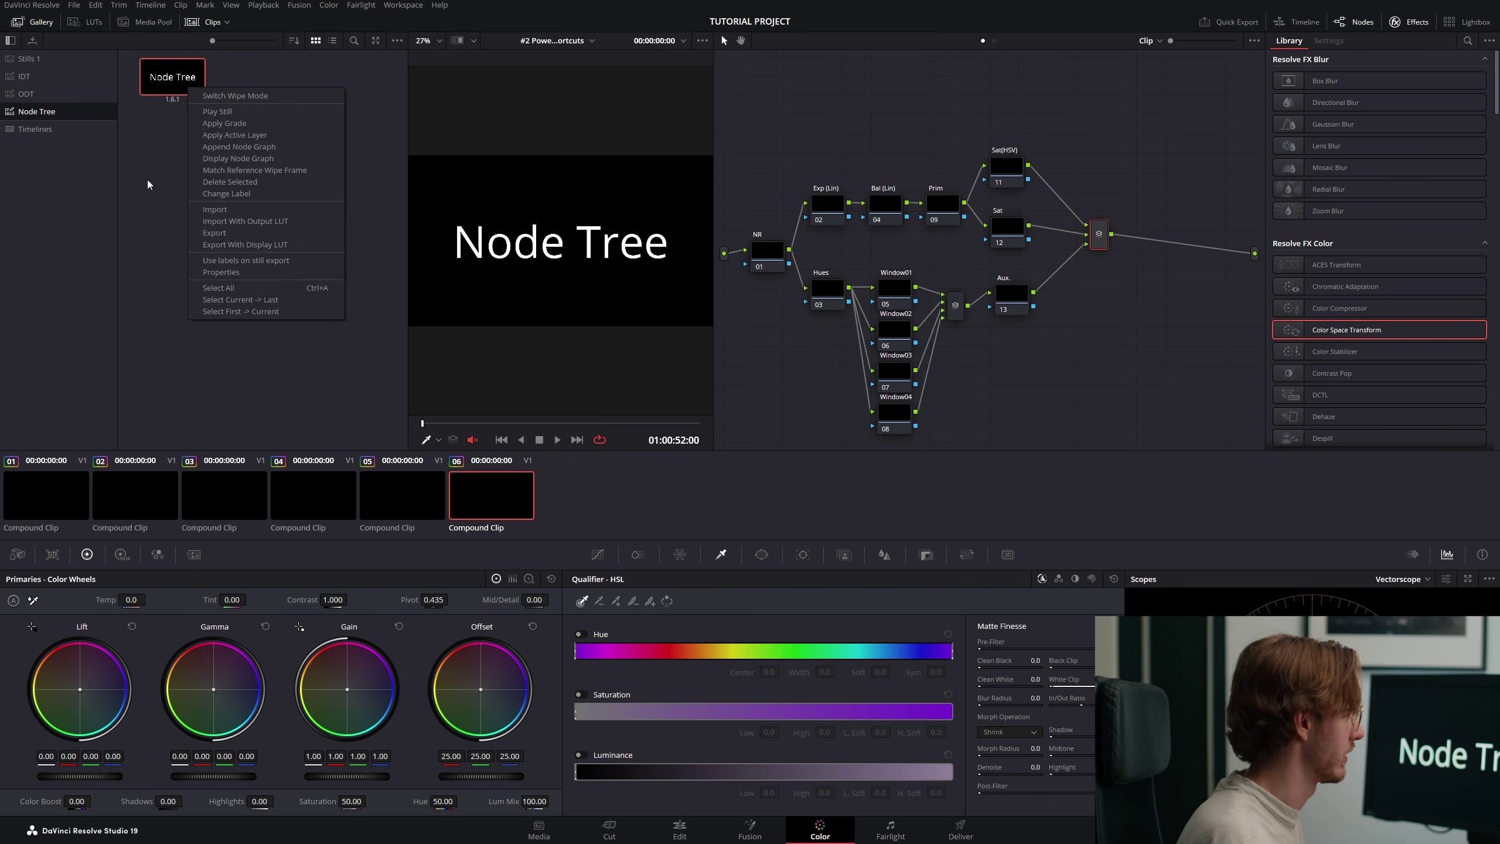
pyautogui.click(237, 189)
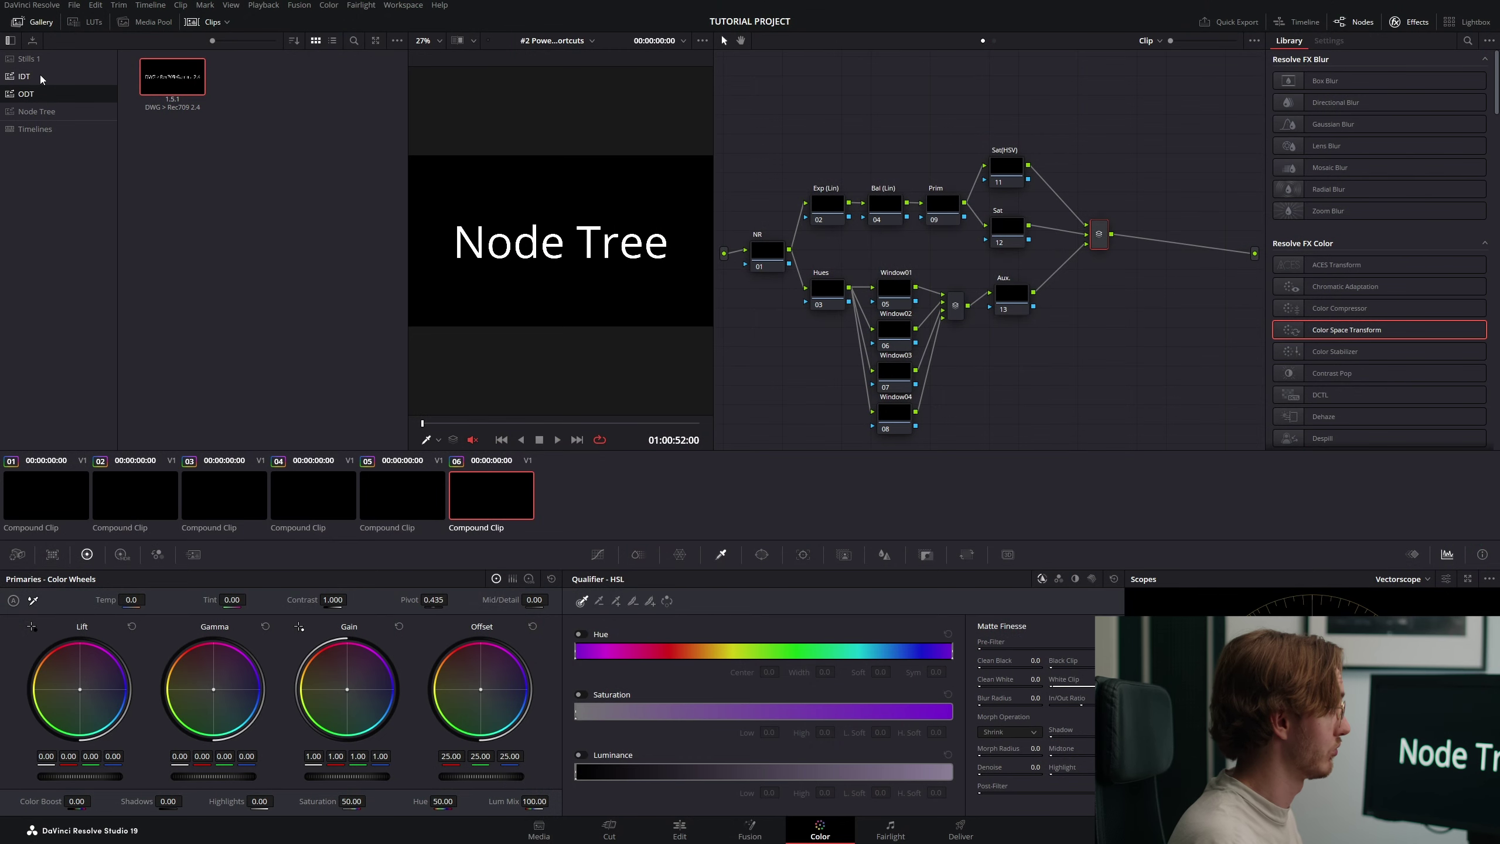
pyautogui.click(34, 111)
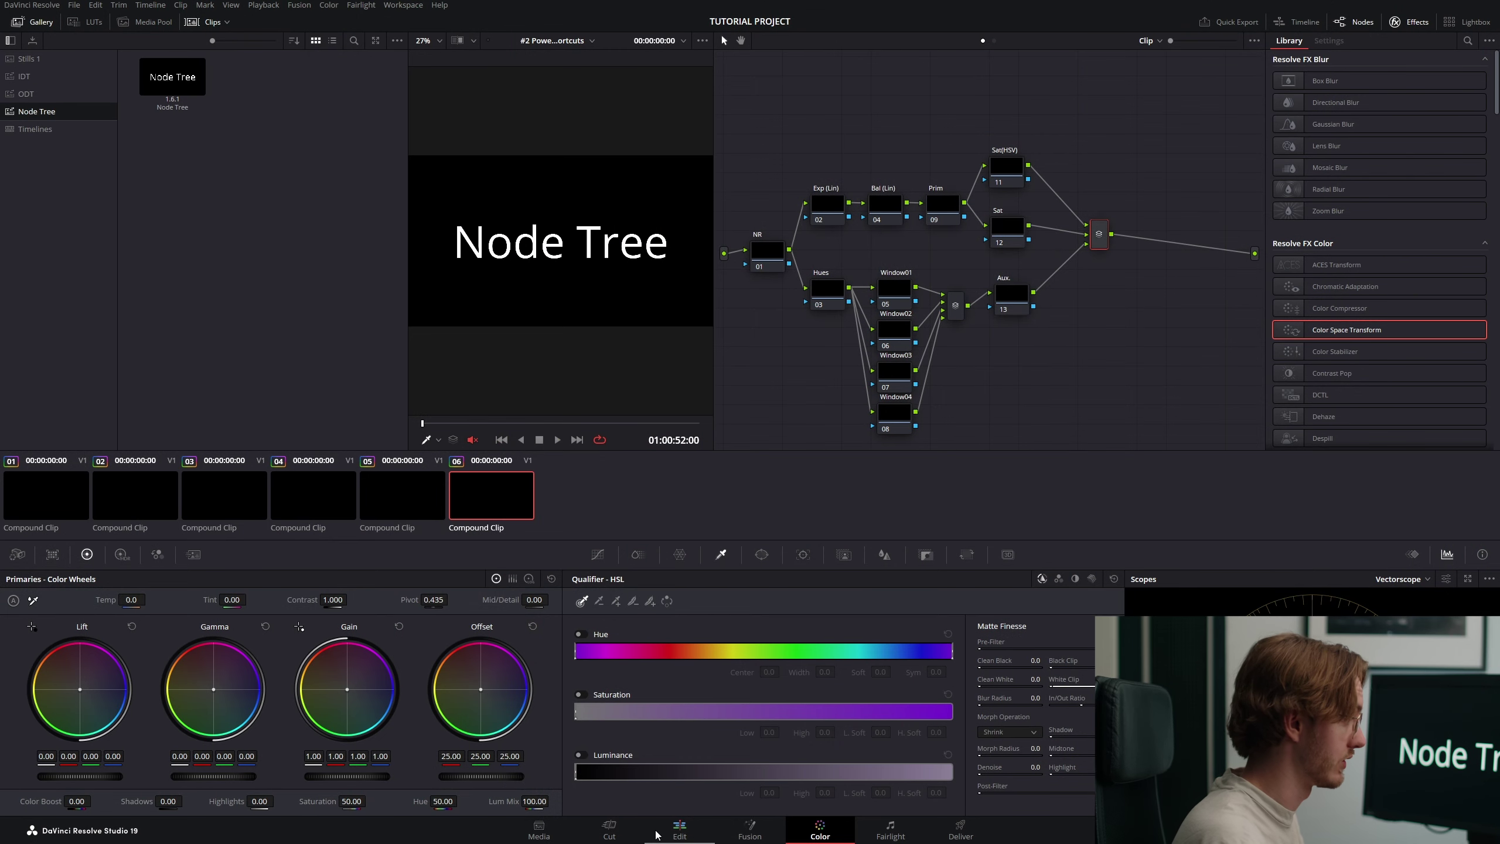
# - Open the BASE timeline for grading on the Color page
pyautogui.click(679, 830)
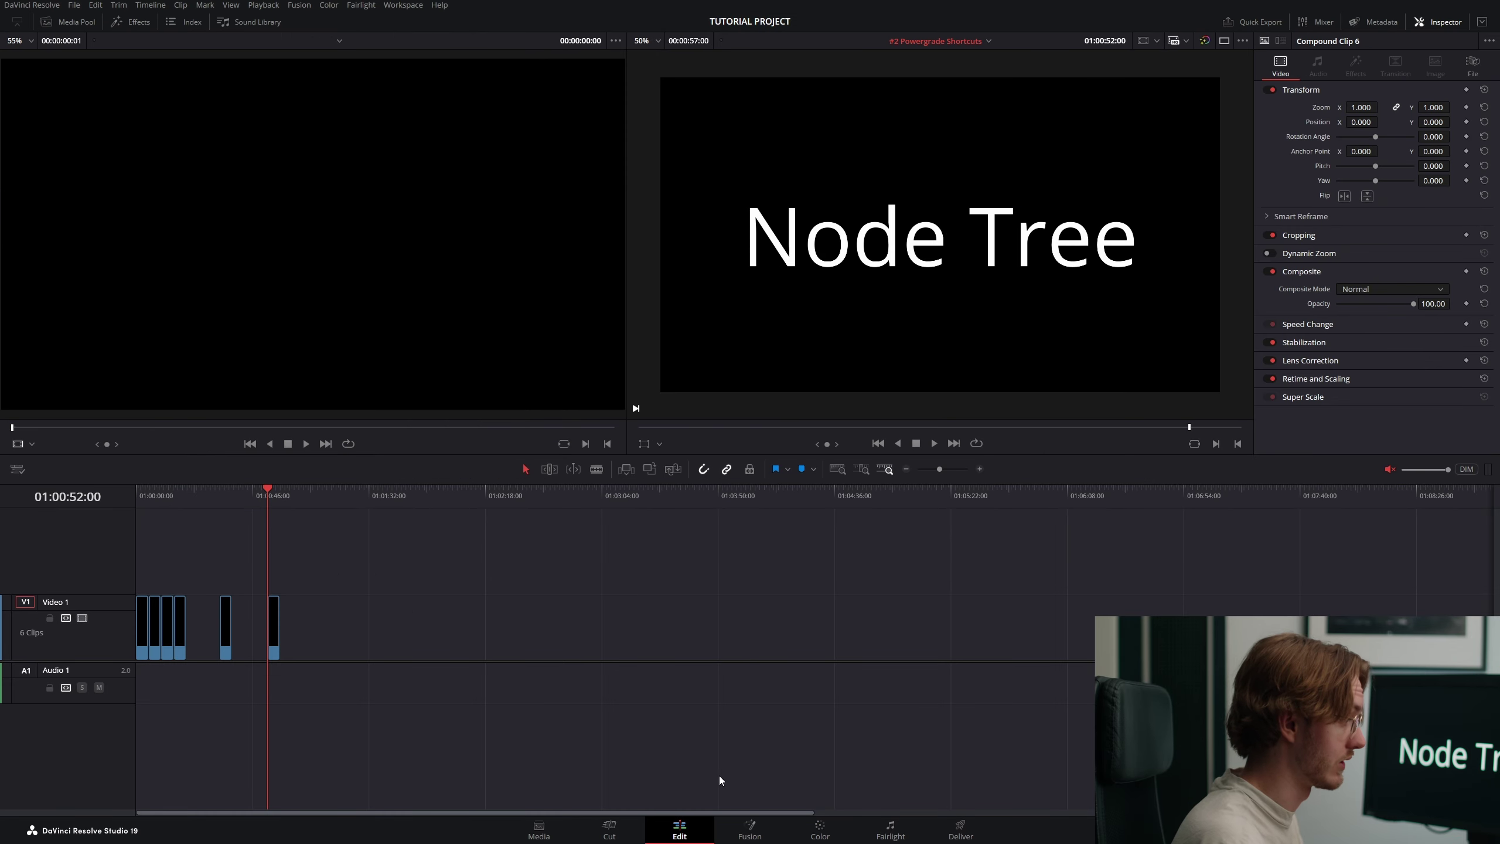
pyautogui.click(819, 829)
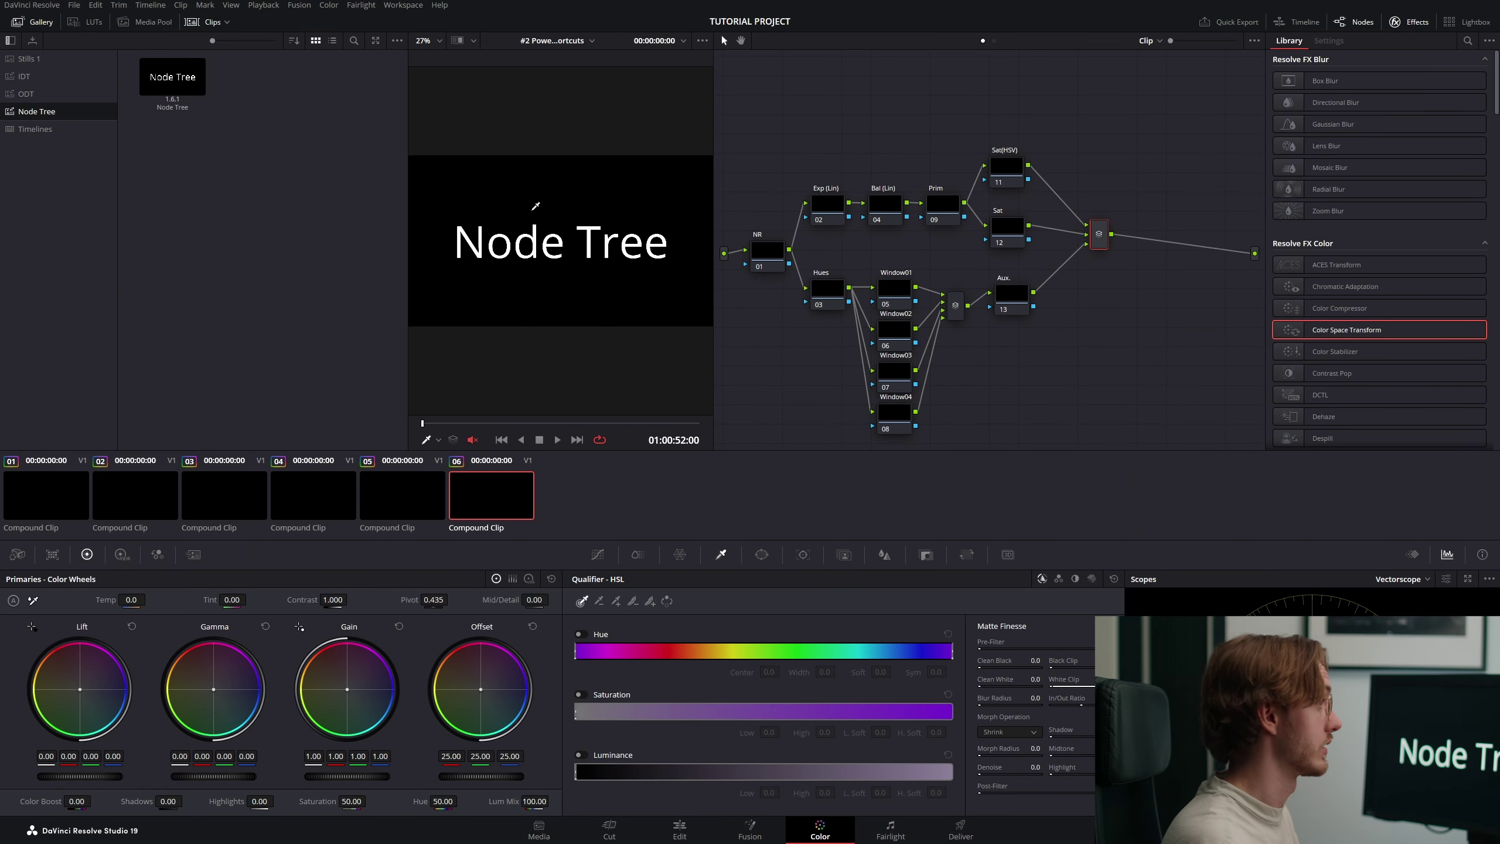
pyautogui.click(567, 41)
pyautogui.click(558, 70)
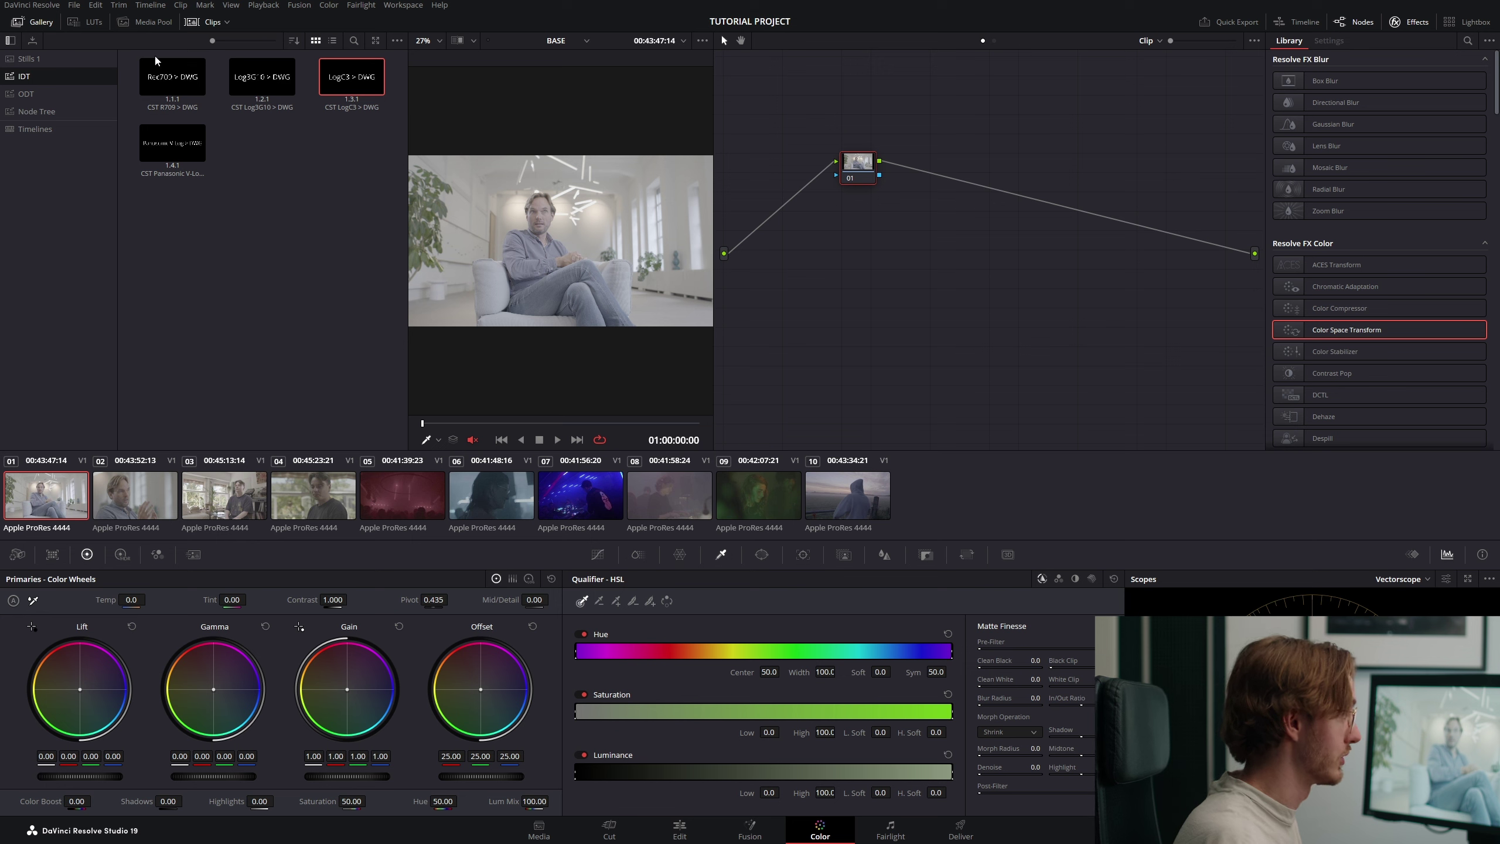
# - Apply the "CST Log3G10 > DWG" still from the IDT album to the red concert clip 05
pyautogui.moveTo(202, 64)
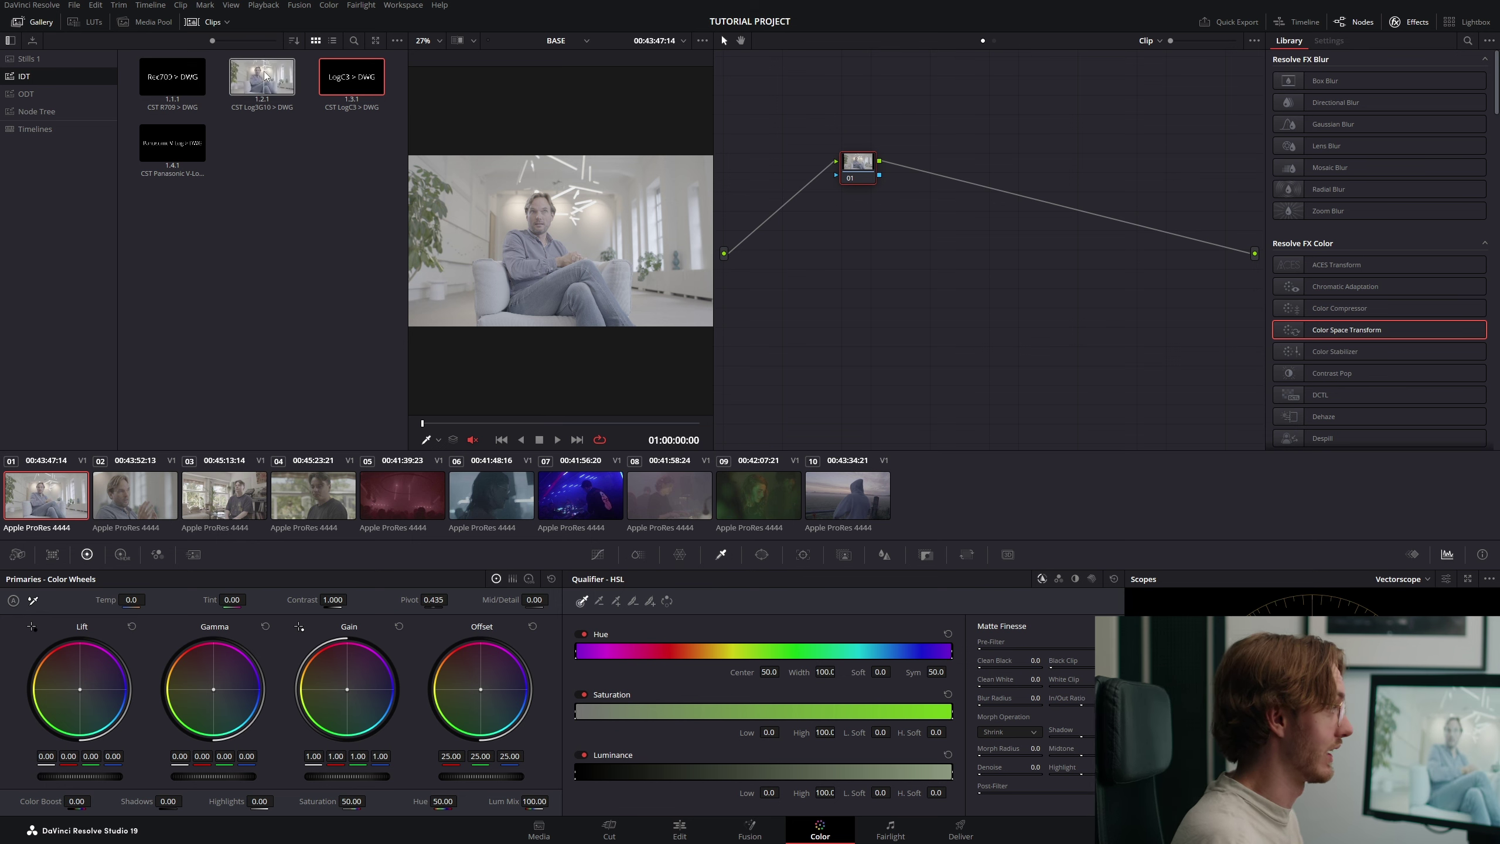
pyautogui.click(294, 490)
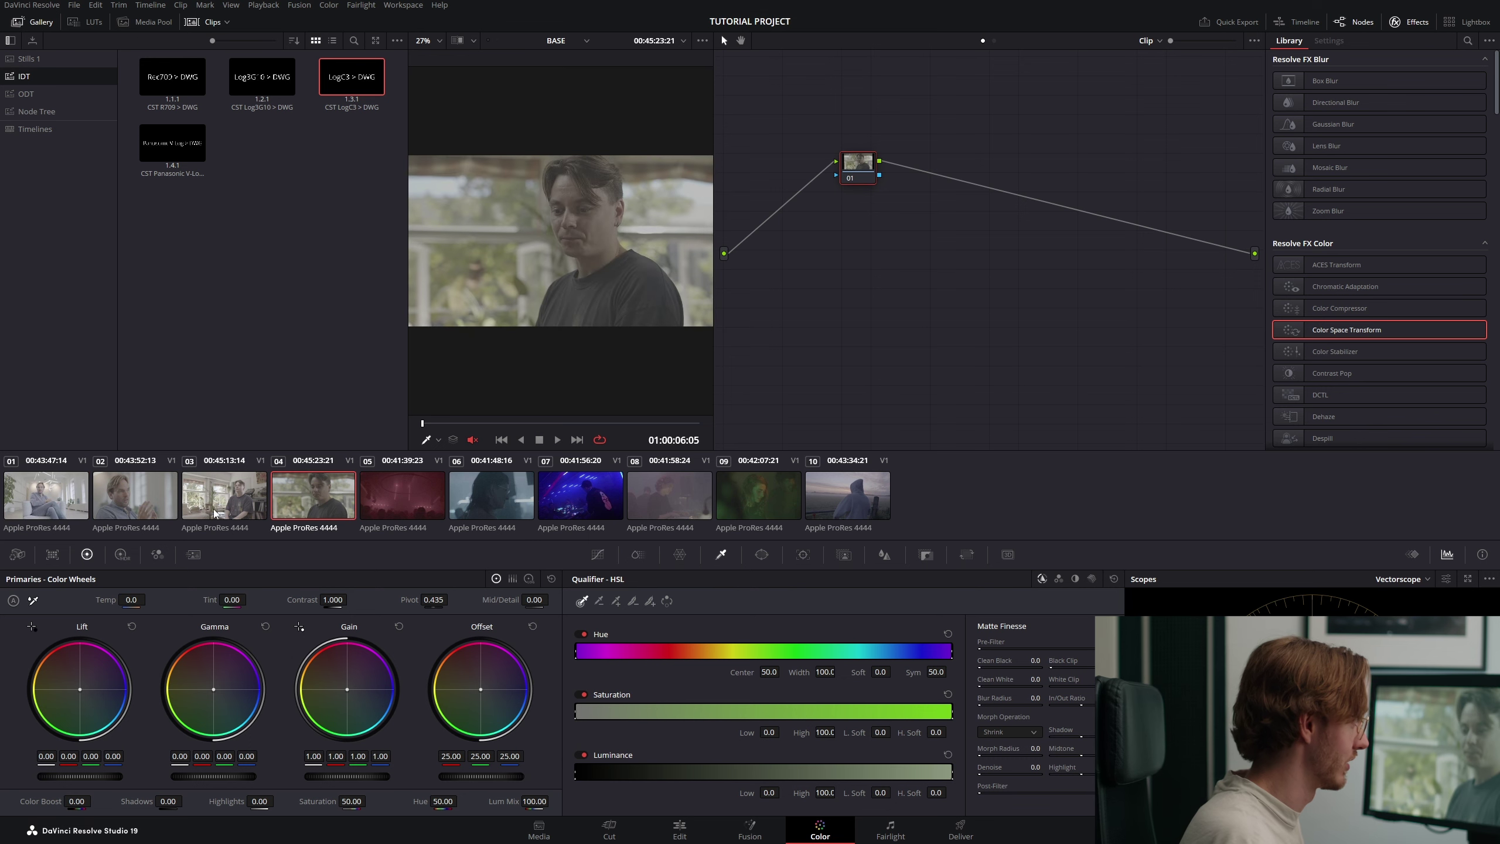
pyautogui.click(386, 503)
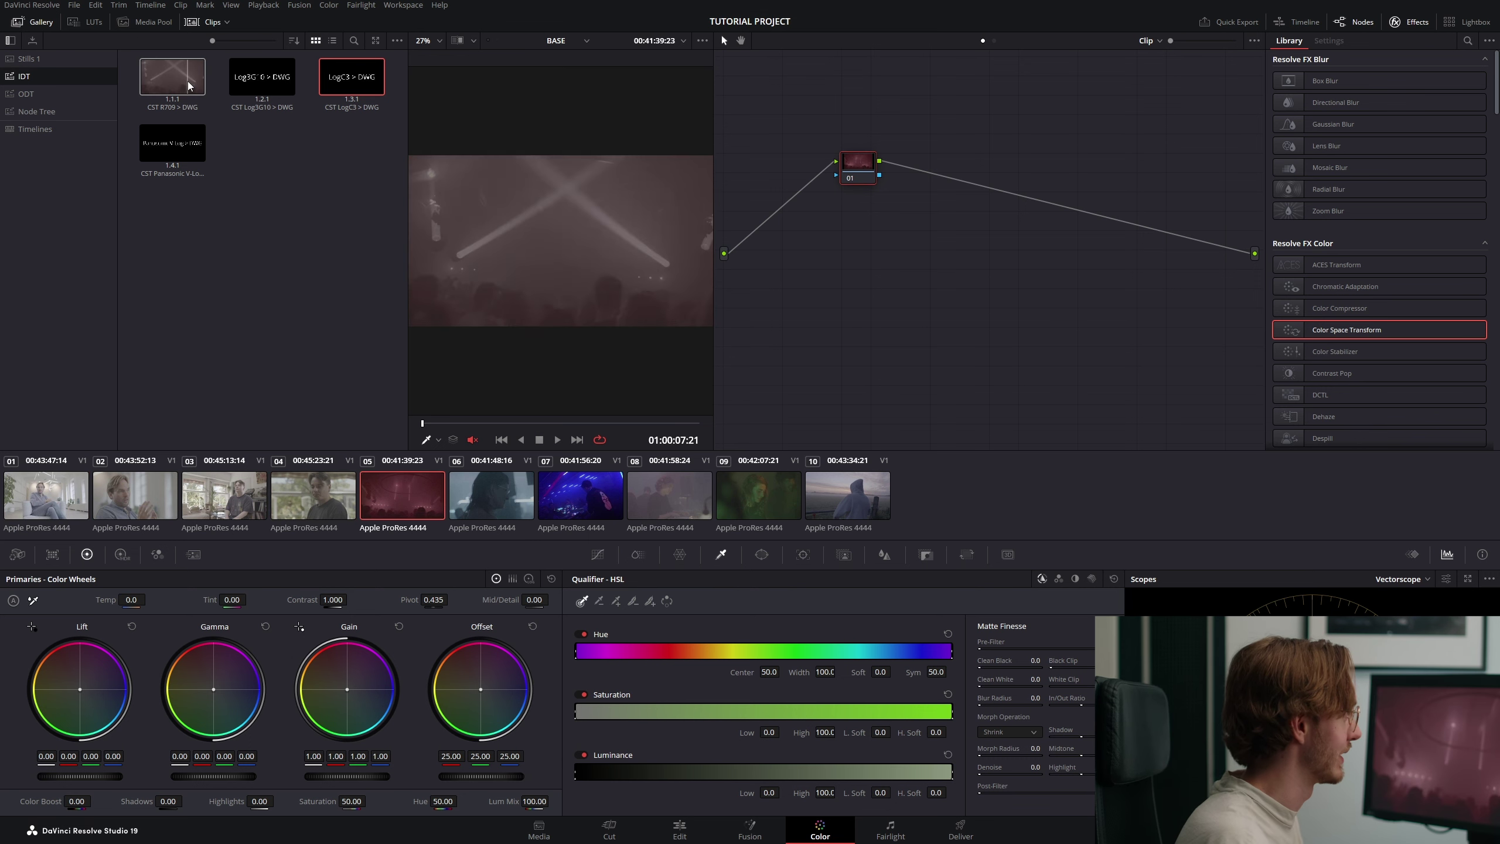
pyautogui.moveTo(244, 86); pyautogui.dragTo(775, 242)
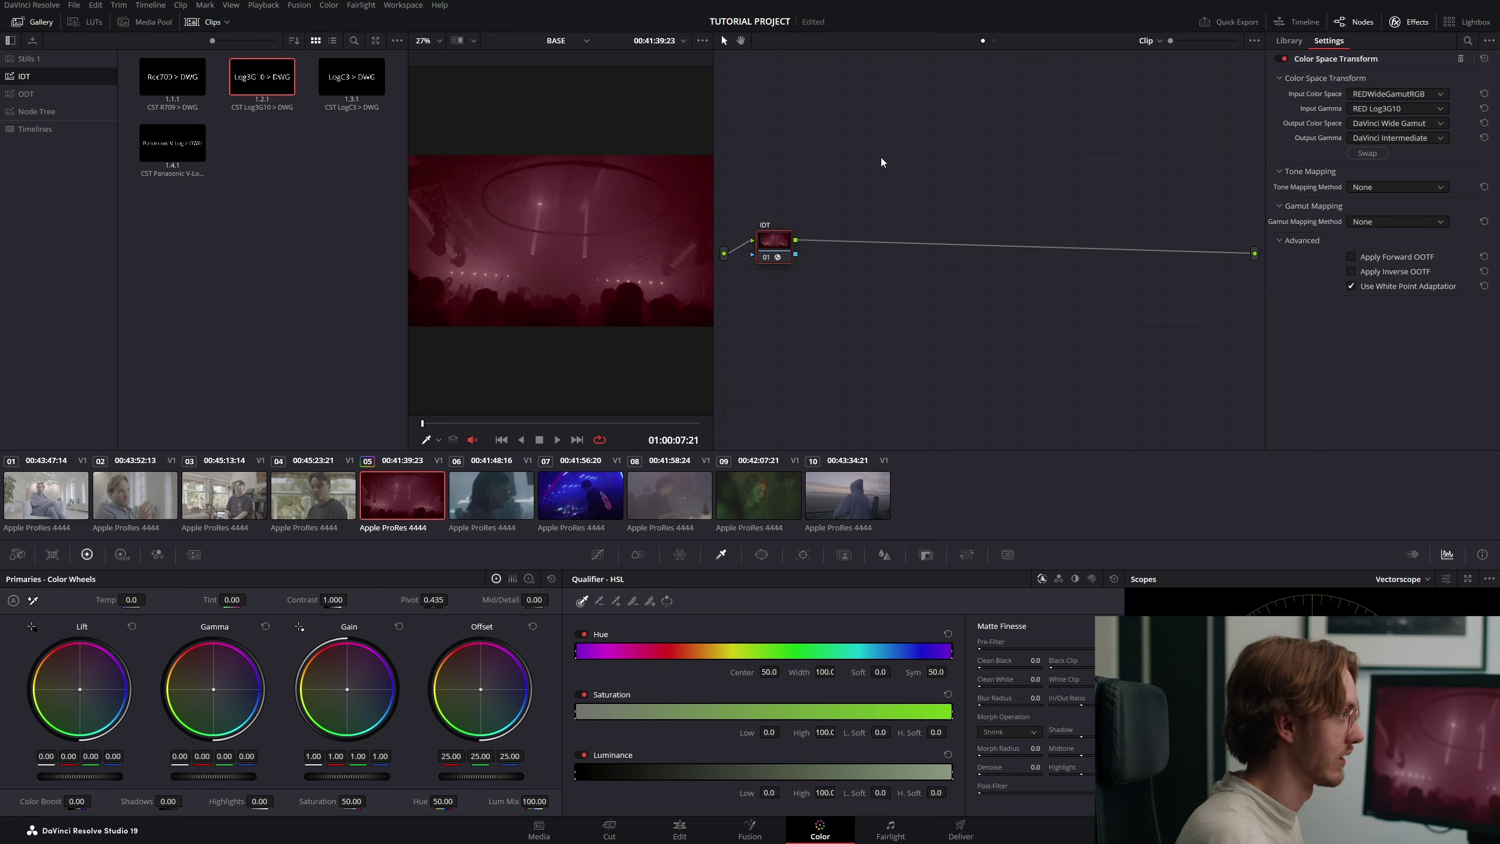
# - Add a serial node after the IDT node, near the graph's output, and apply the "DWG > Rec709 2.4" still from the ODT album to it
pyautogui.click(30, 94)
pyautogui.moveTo(801, 238); pyautogui.dragTo(1193, 255)
pyautogui.hotkey('alt', 's')
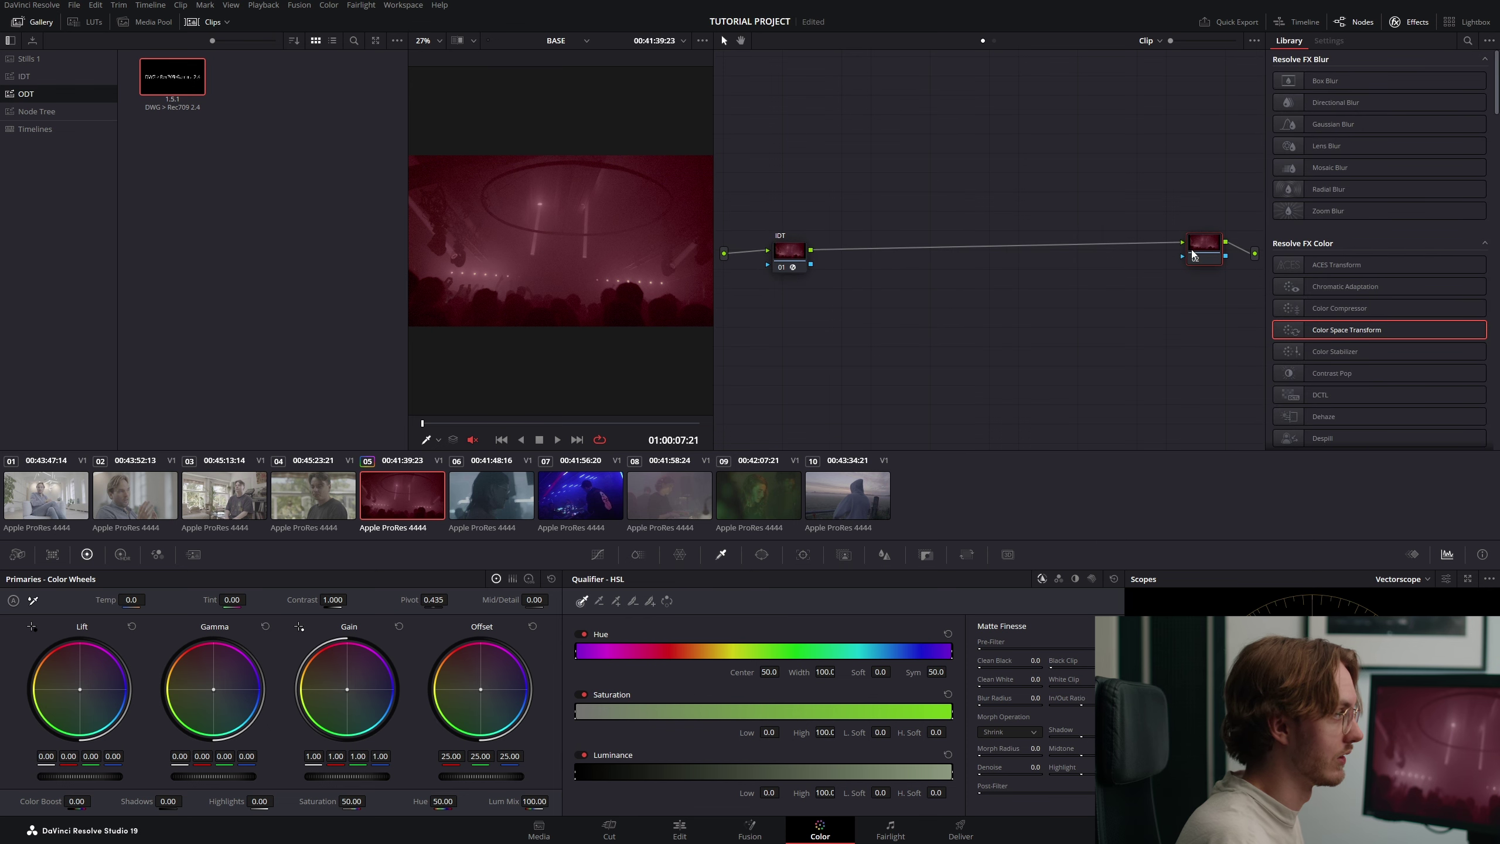
pyautogui.moveTo(172, 76); pyautogui.dragTo(1207, 254)
# - Insert a serial node between the IDT and ODT nodes and apply the "Node Tree" still to it
pyautogui.moveTo(791, 248); pyautogui.dragTo(920, 247)
pyautogui.hotkey('alt', 's')
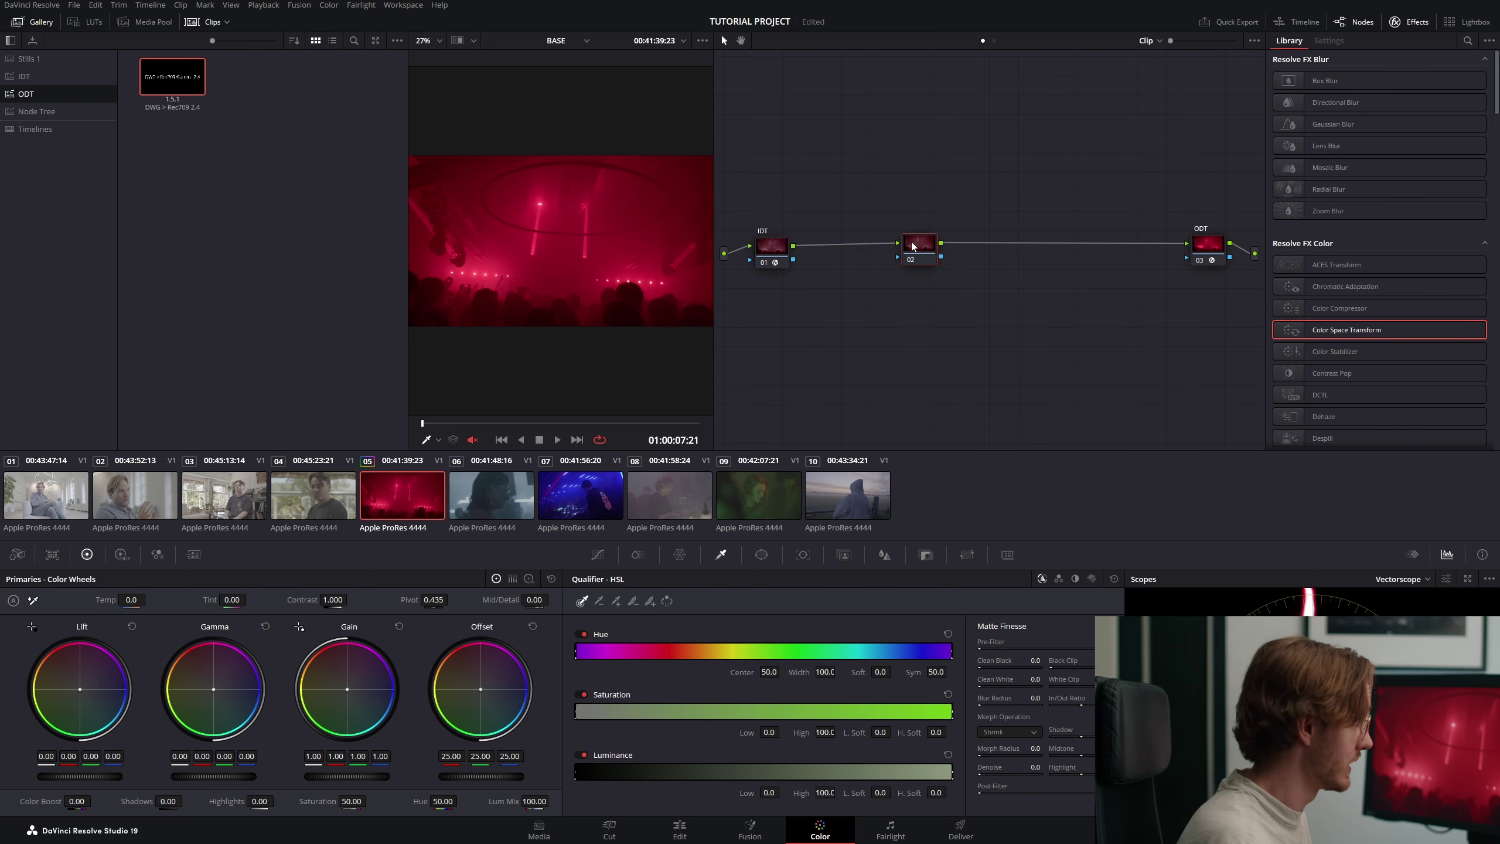
pyautogui.click(87, 111)
pyautogui.moveTo(172, 83); pyautogui.dragTo(921, 245)
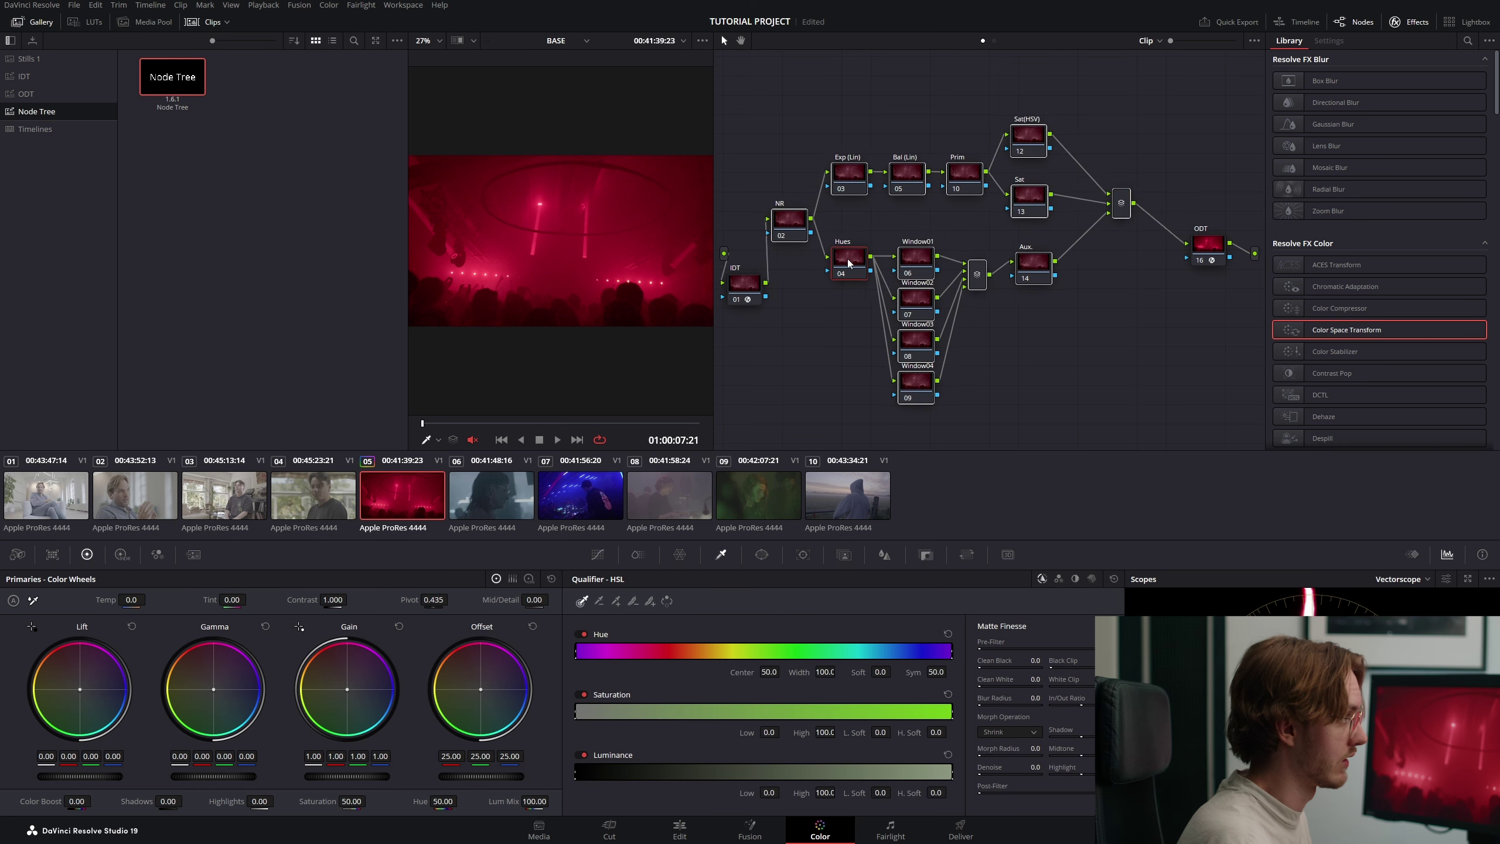
# - Arrange the graph with the IDT and ODT nodes lowered at either end and the node tree group centered between them
pyautogui.moveTo(761, 283); pyautogui.dragTo(781, 324)
pyautogui.moveTo(1199, 256); pyautogui.dragTo(1219, 347)
pyautogui.moveTo(1183, 103); pyautogui.dragTo(825, 420)
pyautogui.moveTo(944, 404); pyautogui.dragTo(950, 403)
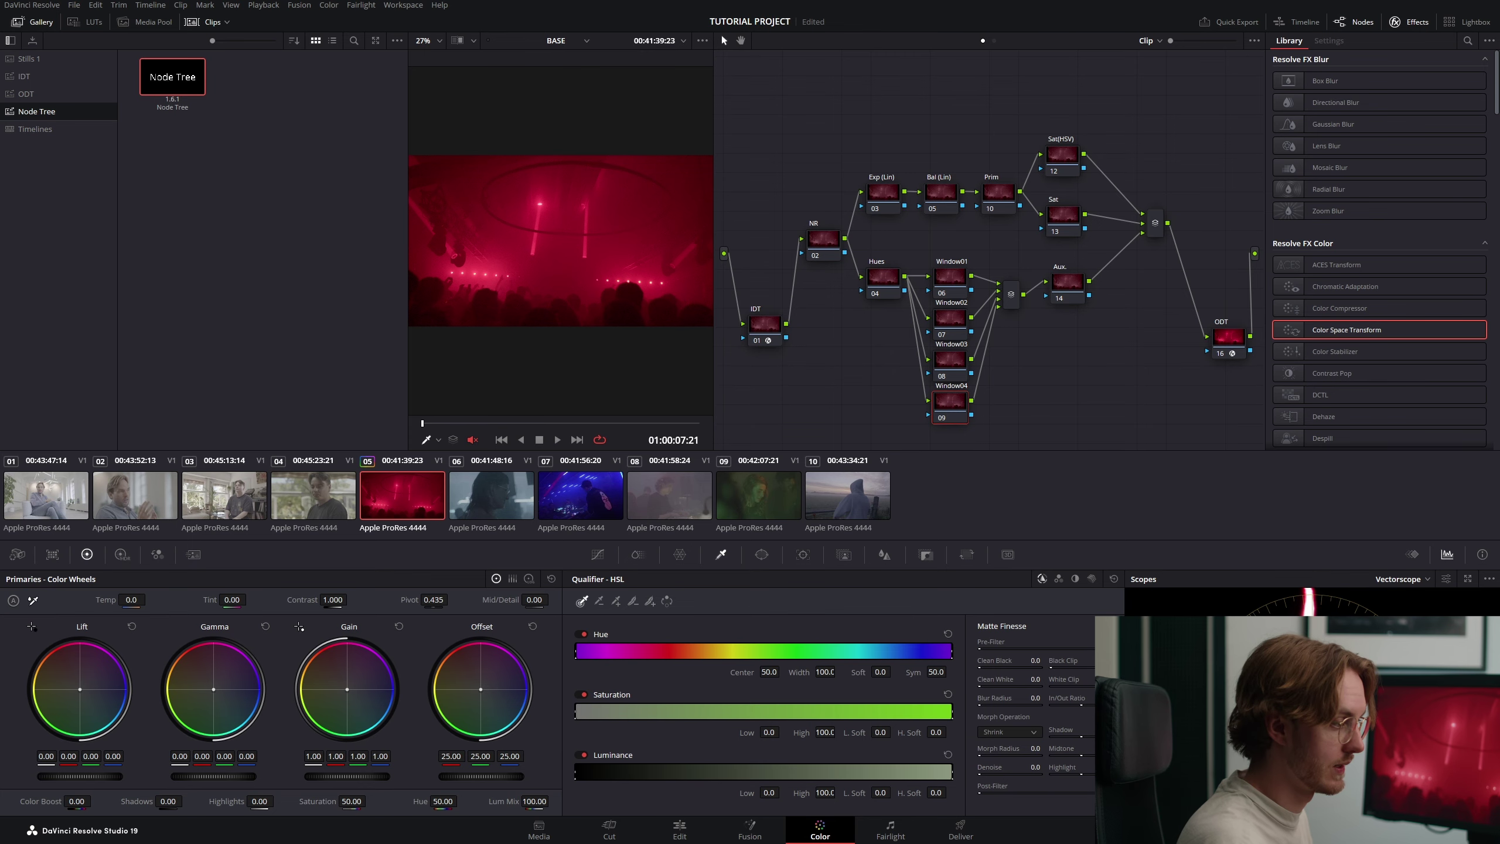
# - Review the project's color management and set the current project settings as the default preset
pyautogui.hotkey('shift', '9')
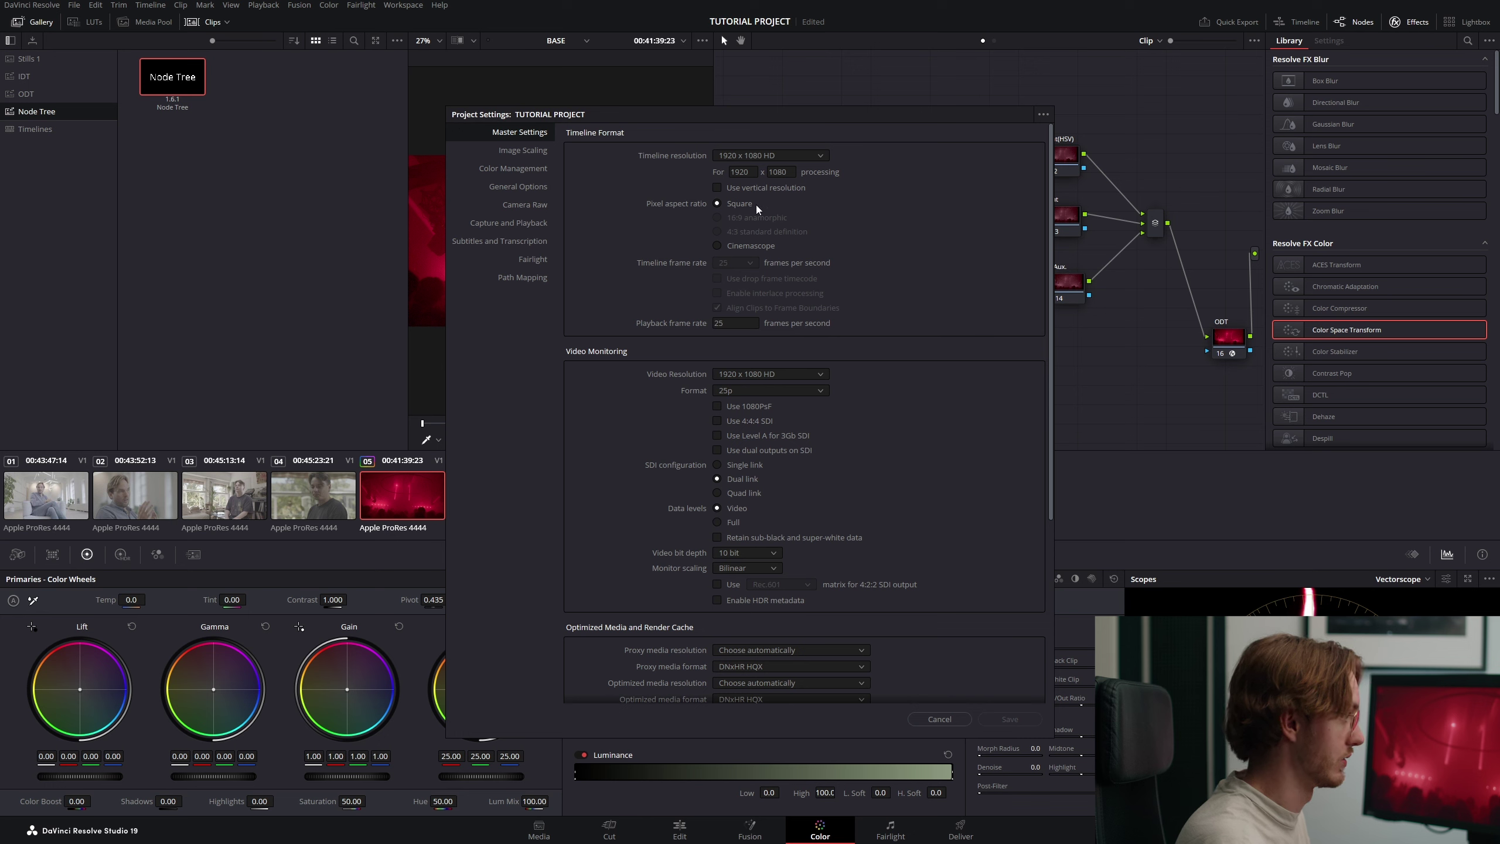
pyautogui.scroll(-4, 683, 426)
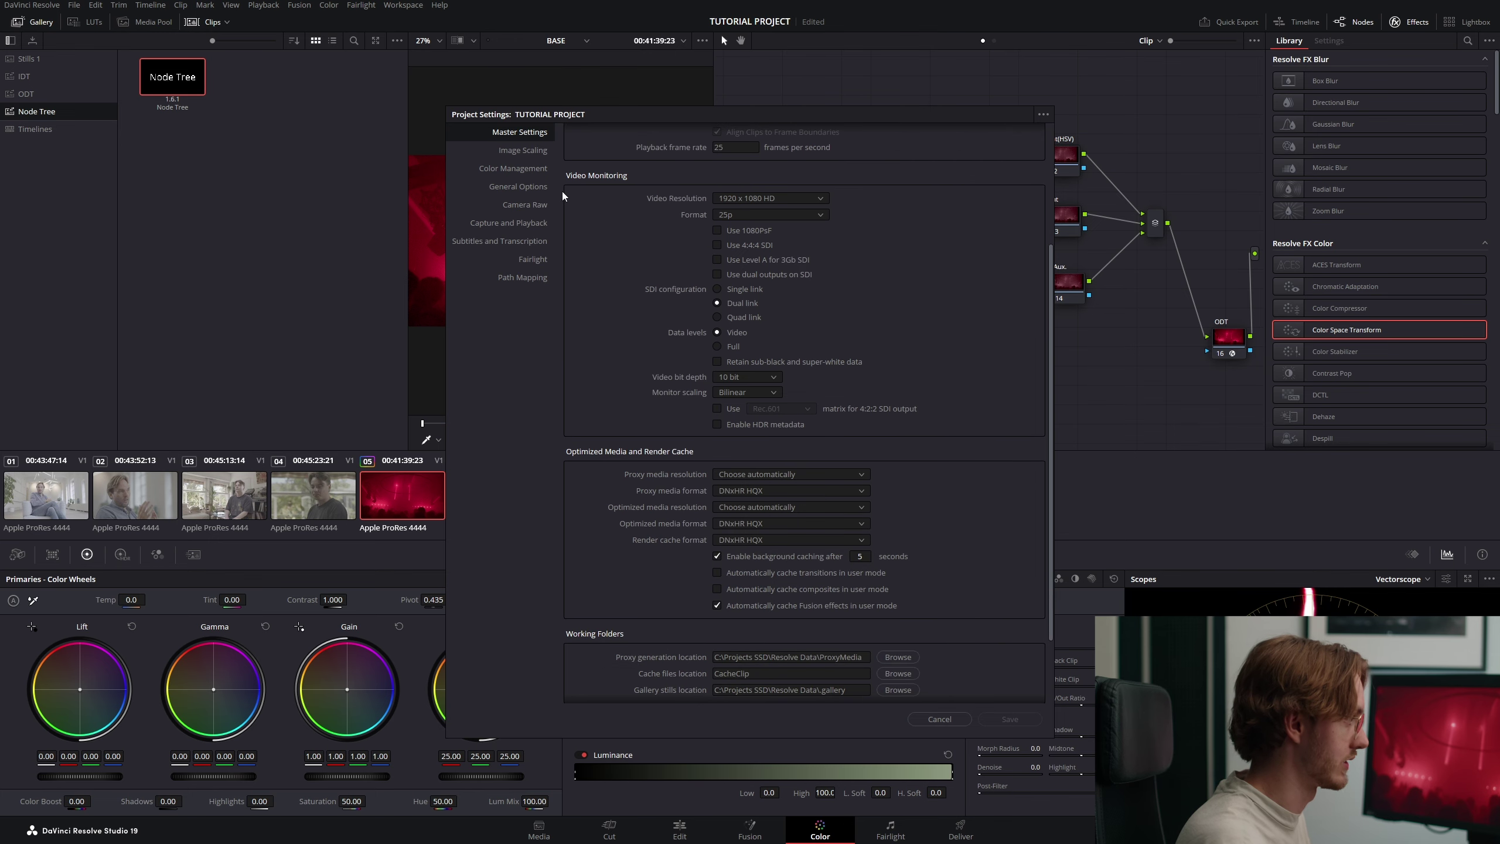
pyautogui.scroll(4, 633, 326)
pyautogui.click(519, 152)
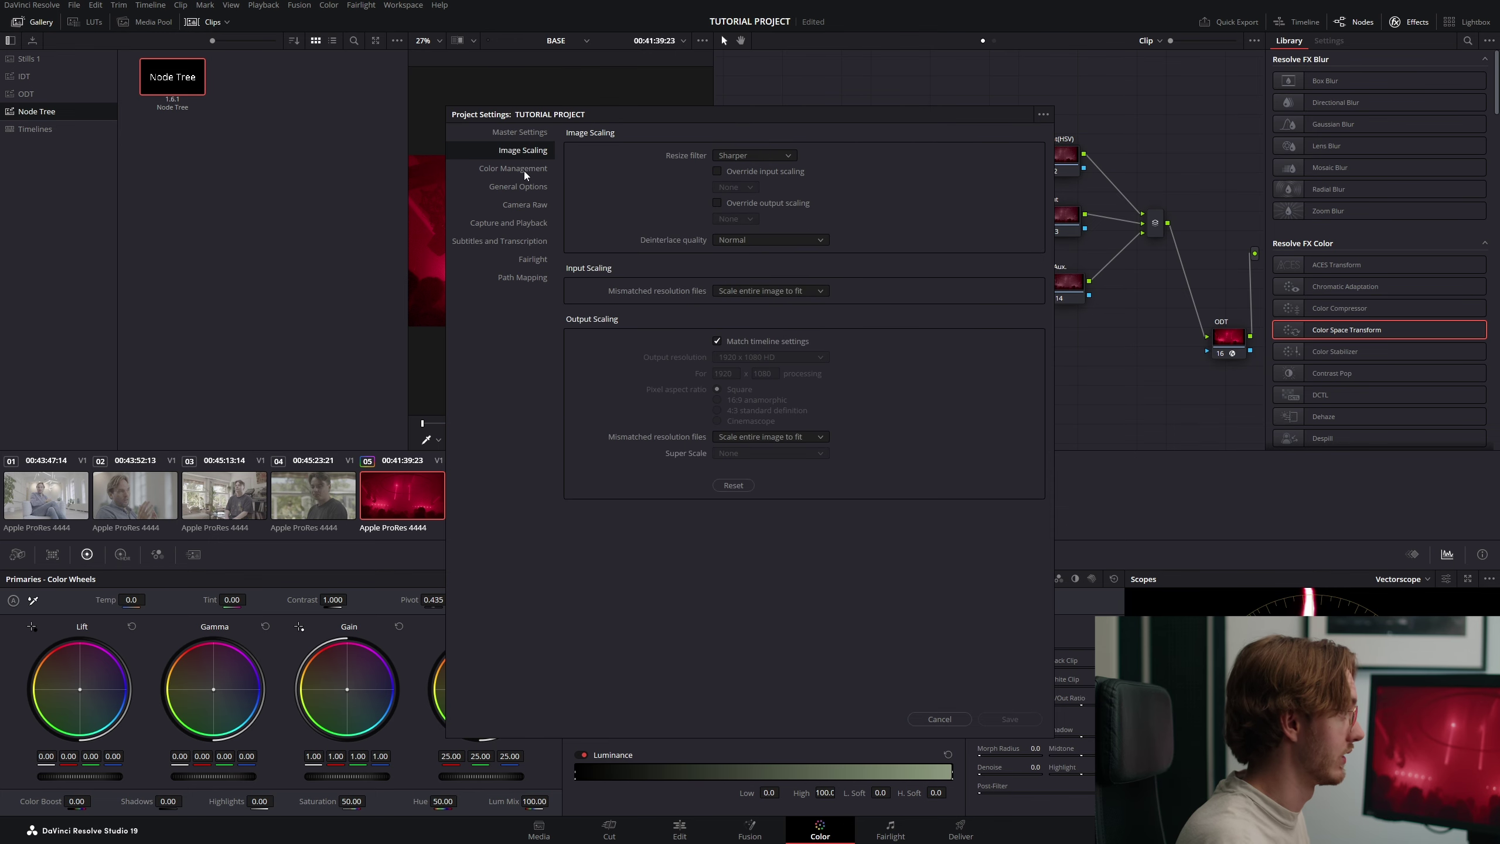
pyautogui.click(520, 168)
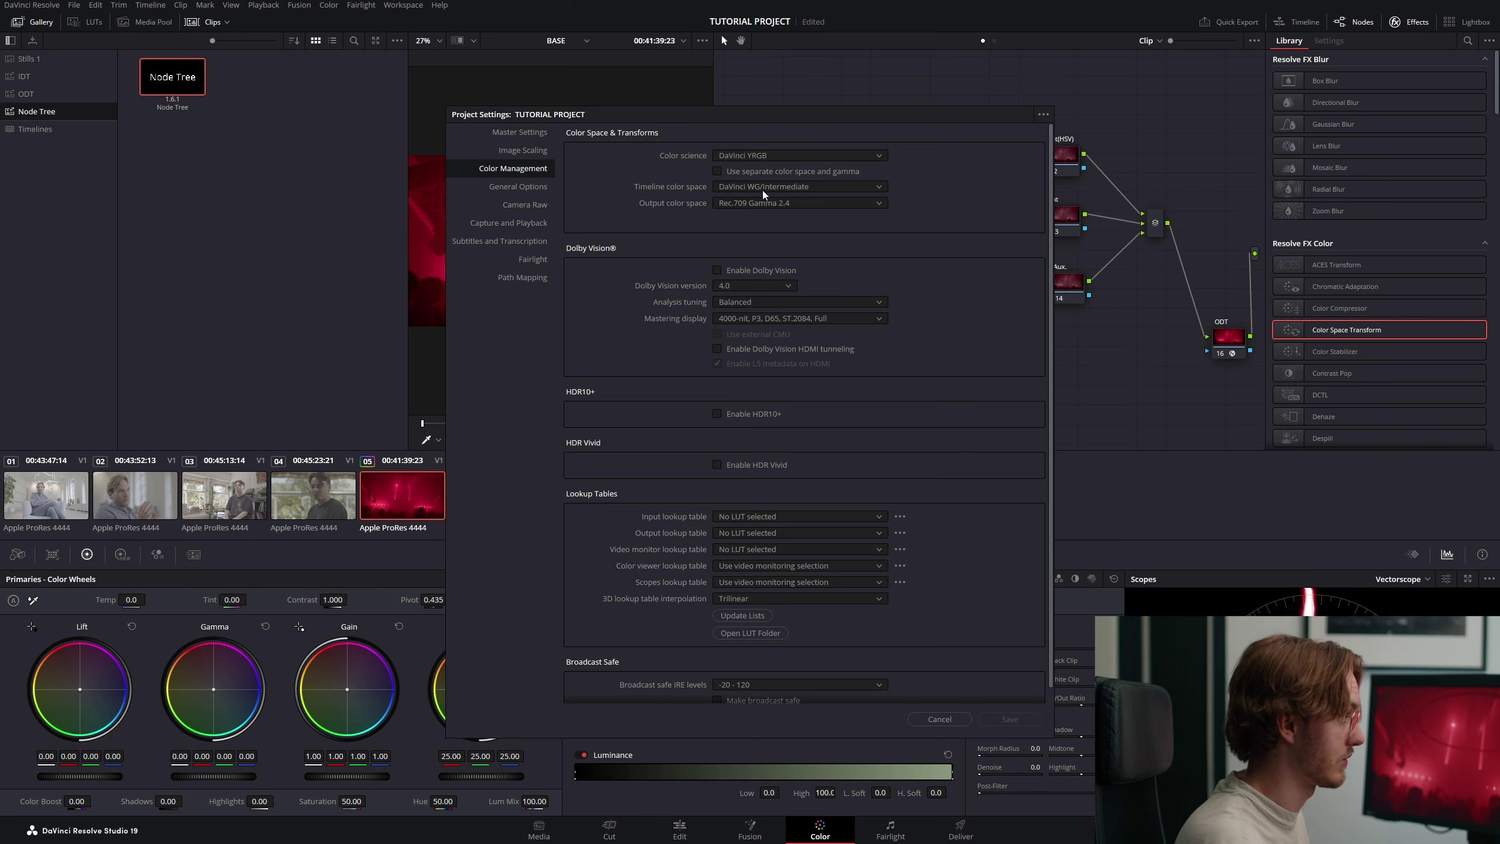
pyautogui.click(1043, 115)
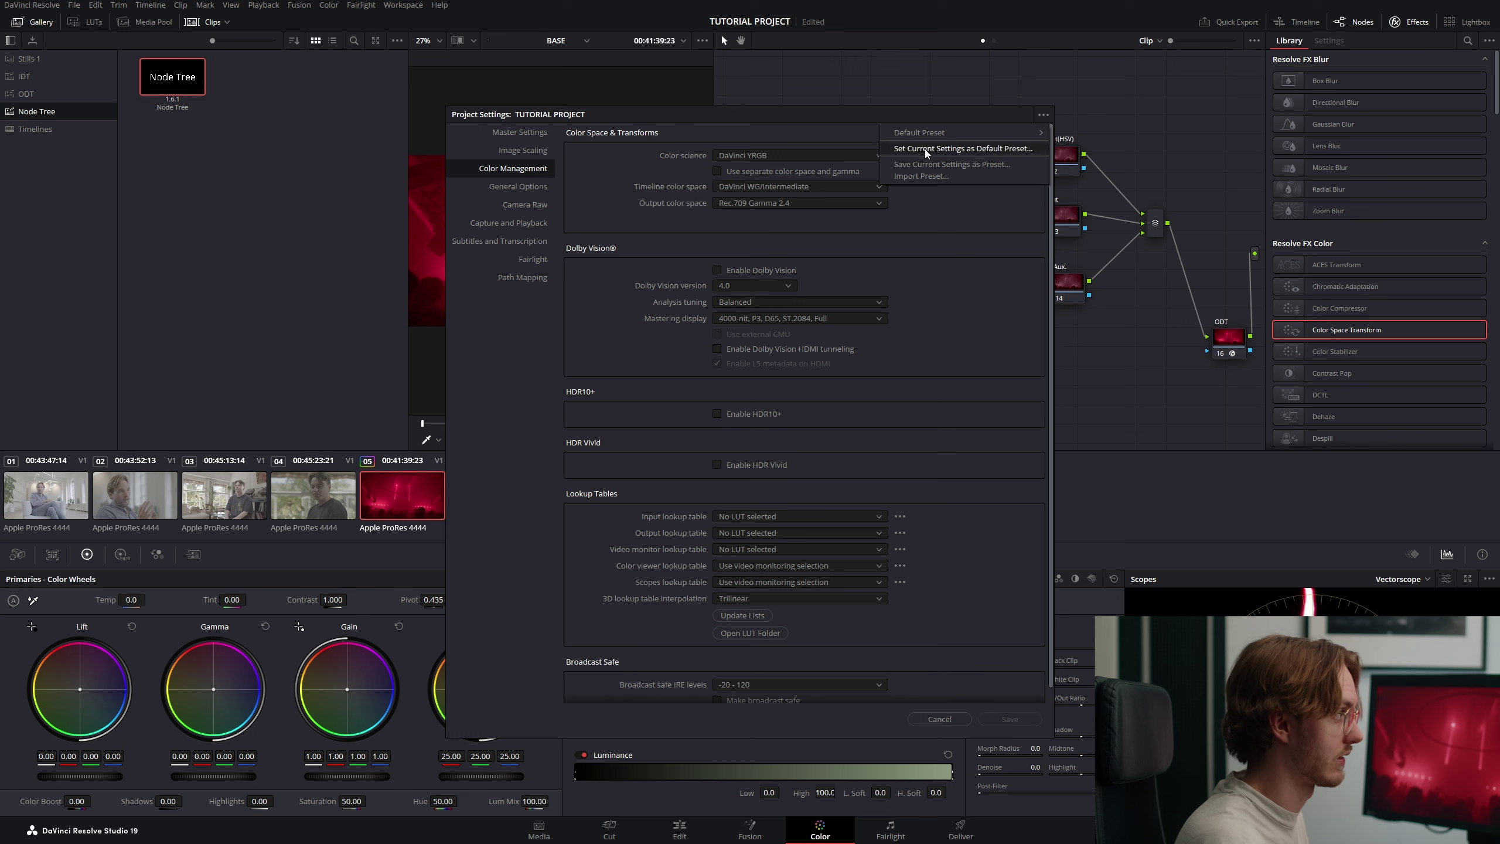
pyautogui.click(1013, 150)
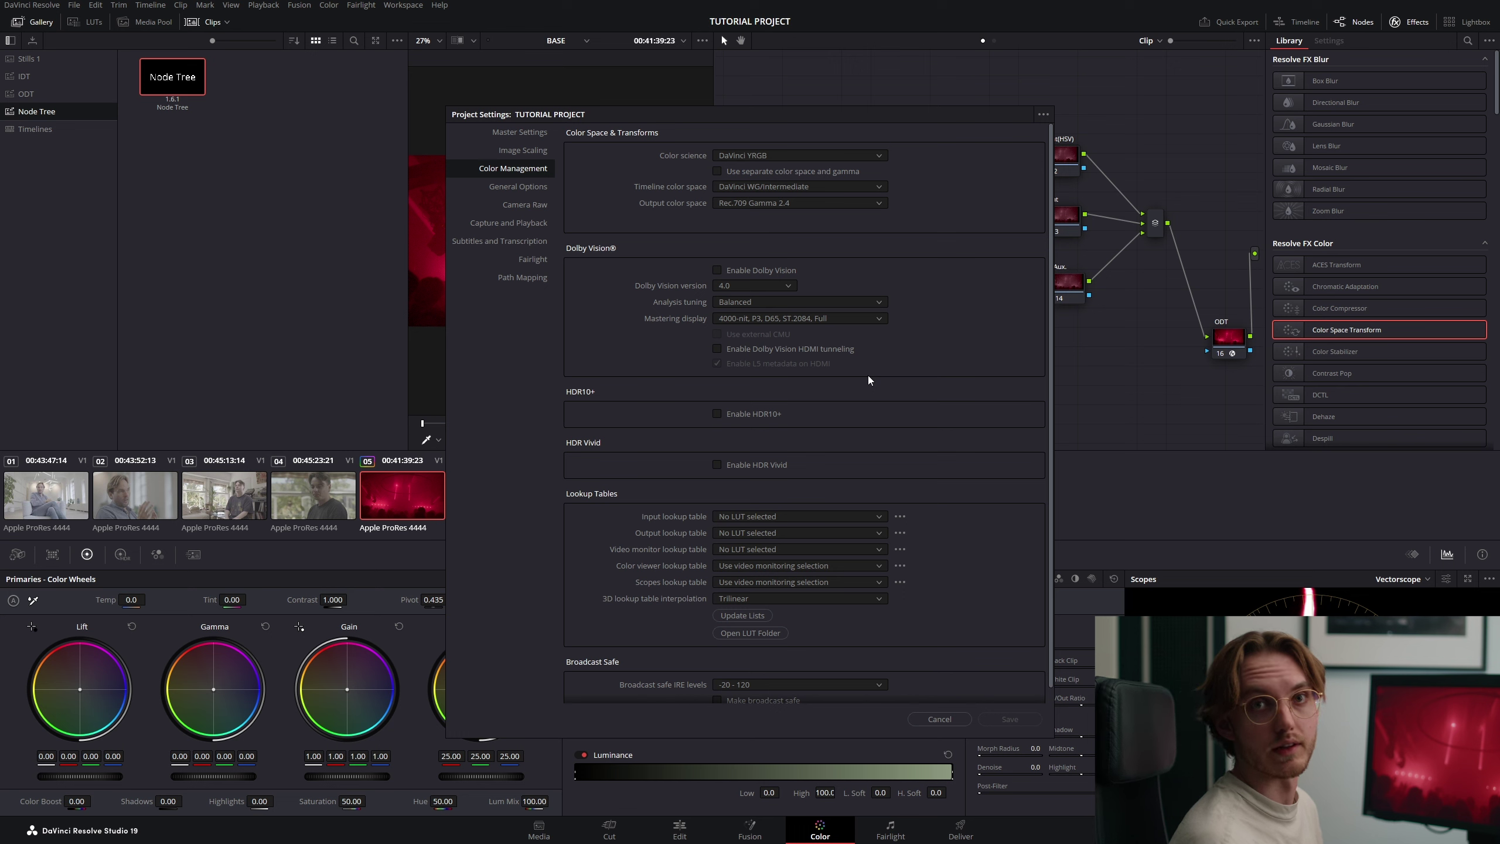